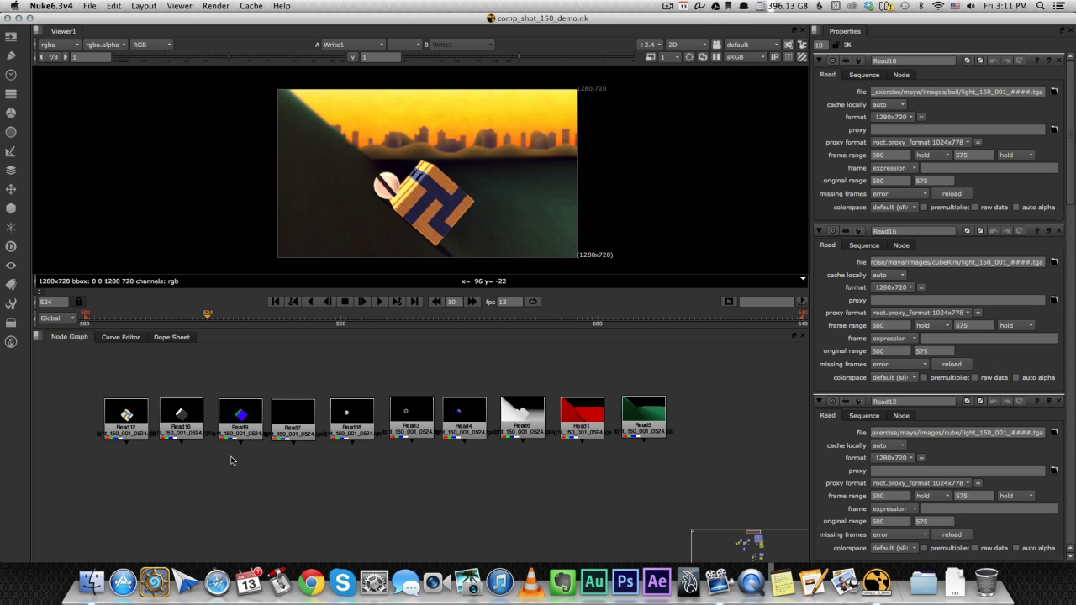
# - Show the Read12 cube render in the viewer and play it from near the start of the frame range
pyautogui.moveTo(65, 371); pyautogui.dragTo(724, 475)
pyautogui.click(724, 474)
pyautogui.click(112, 429)
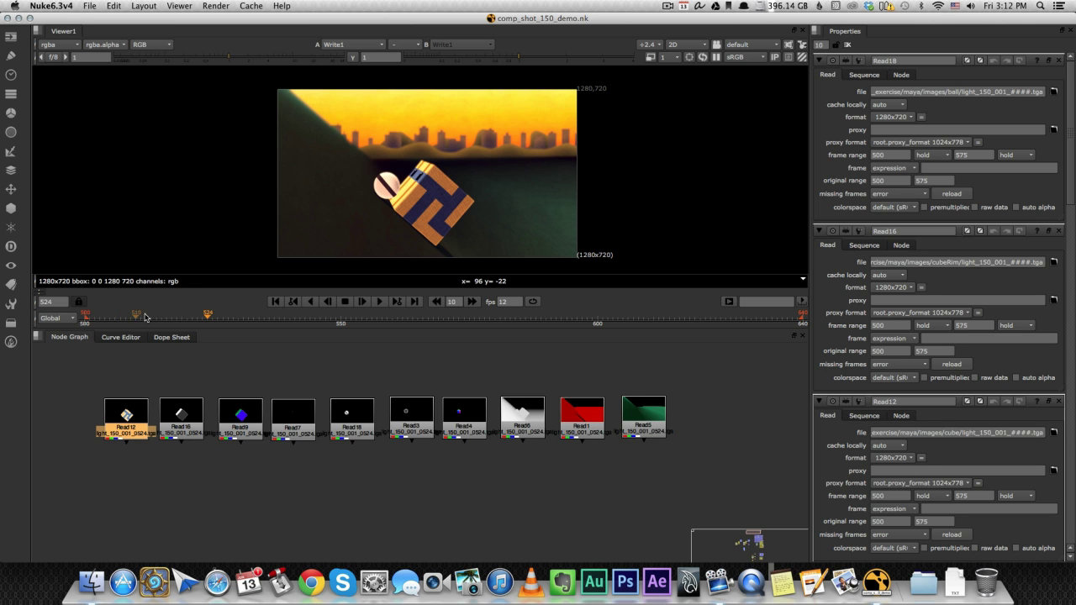
pyautogui.press('1')
pyautogui.click(111, 314)
pyautogui.click(379, 302)
pyautogui.click(379, 303)
# - View the Read16, Read9 and Read7 passes one after another in the viewer during playback
pyautogui.click(196, 425)
pyautogui.press('1')
pyautogui.click(211, 410)
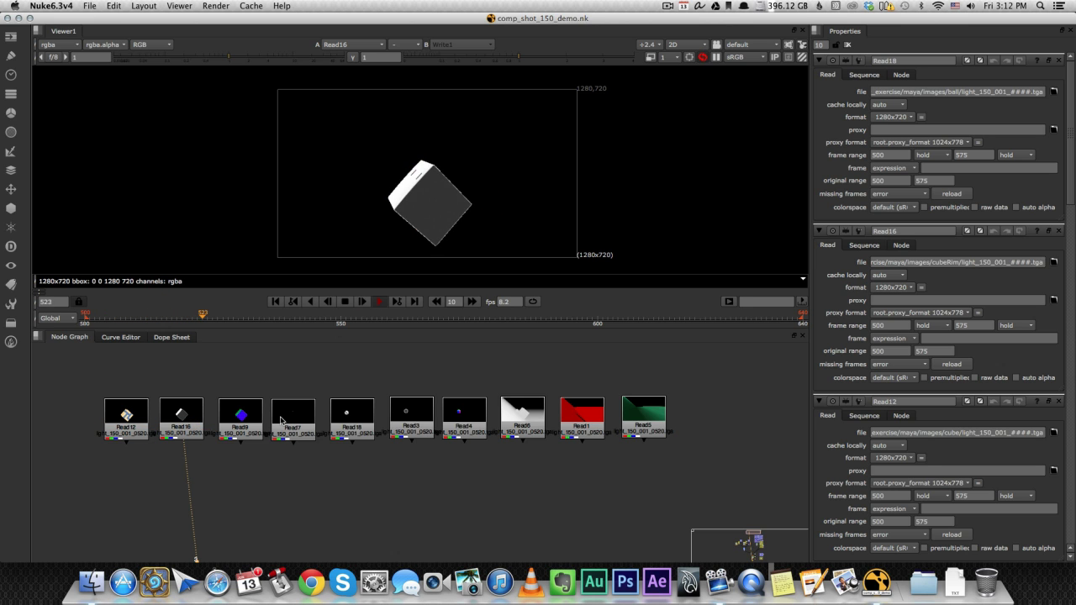
pyautogui.click(242, 417)
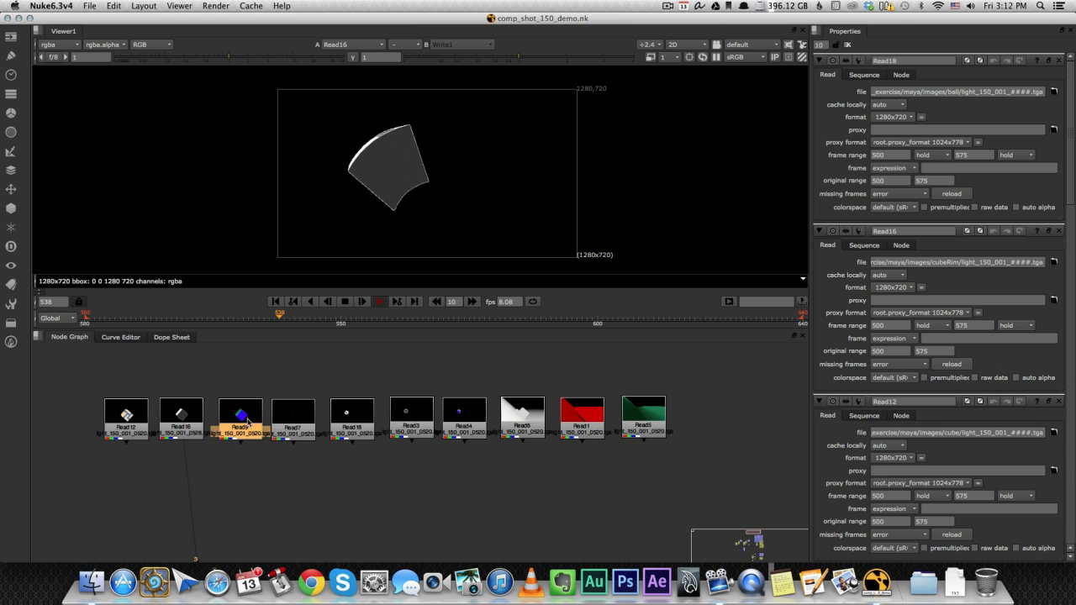
pyautogui.press('1')
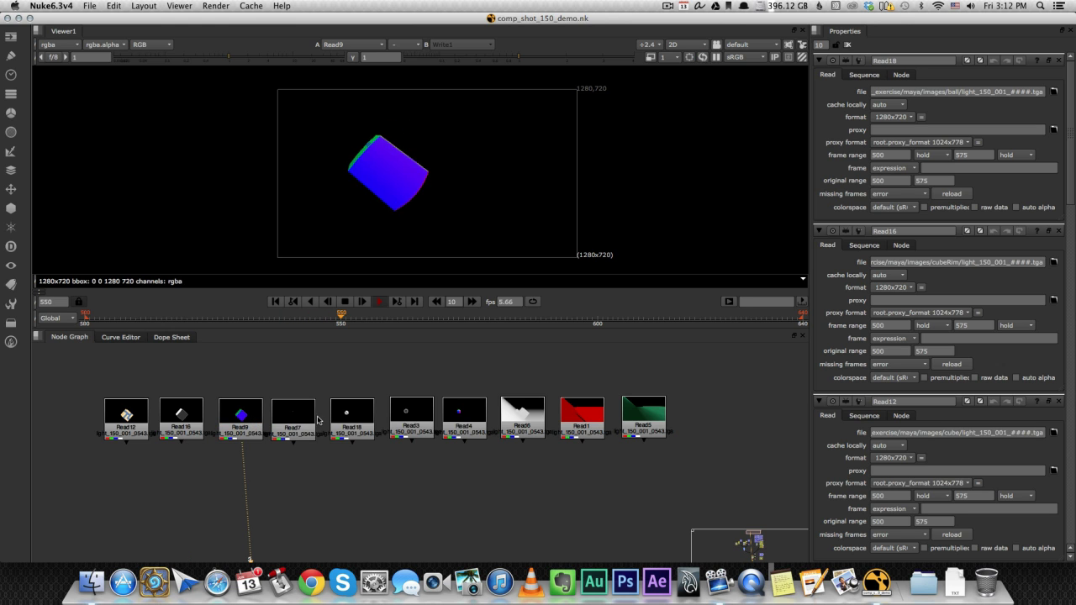
pyautogui.click(308, 418)
pyautogui.press('1')
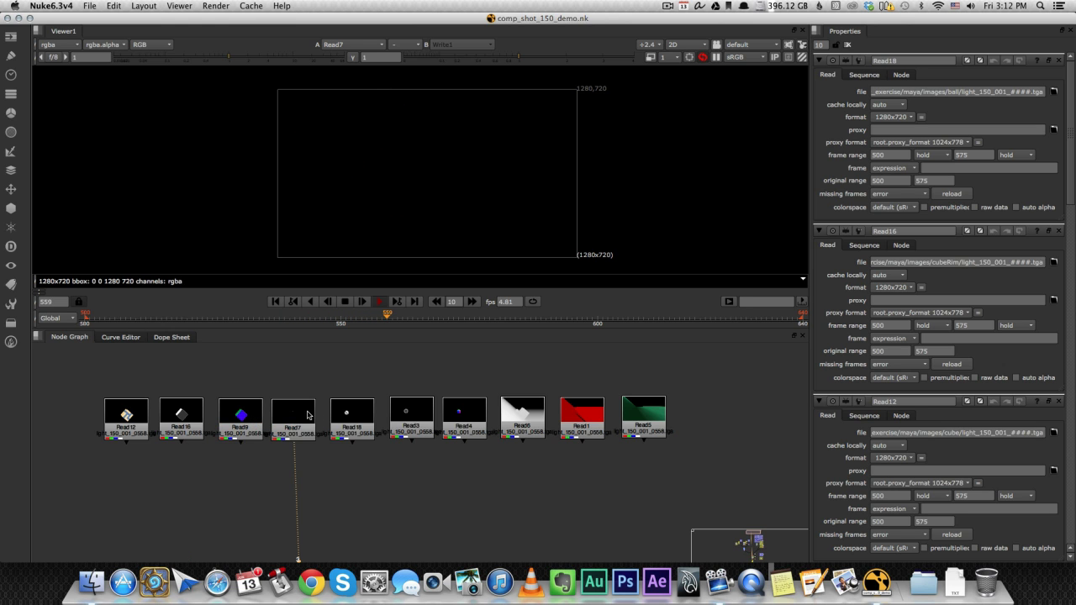
# - Return playback to near the start of the range and preview the ball passes, including Read18 and Read4
pyautogui.click(119, 319)
pyautogui.click(361, 414)
pyautogui.press('1')
pyautogui.click(423, 423)
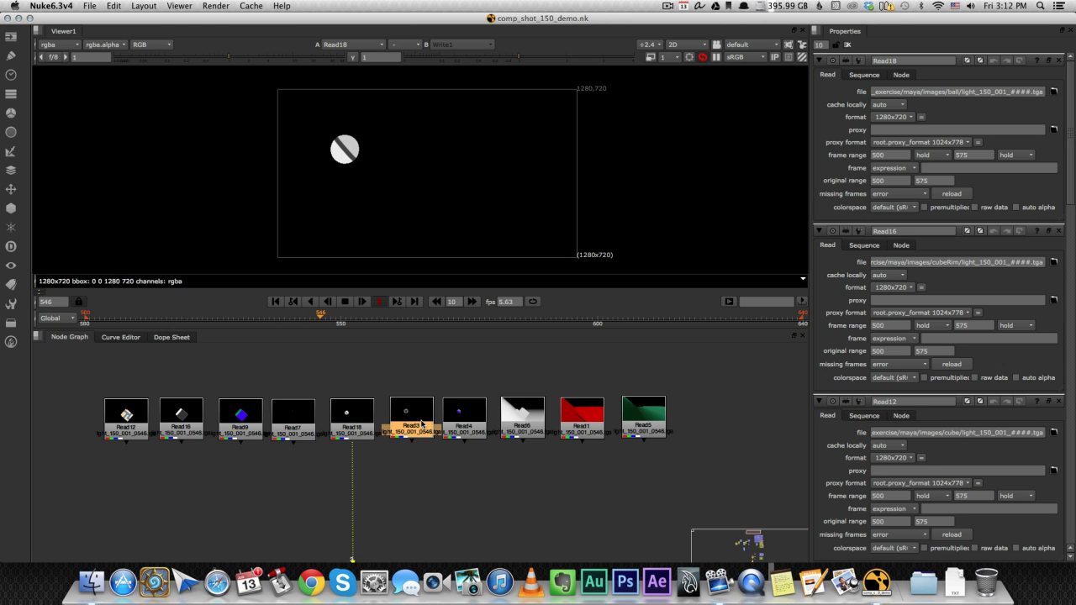
pyautogui.click(475, 418)
pyautogui.press('1')
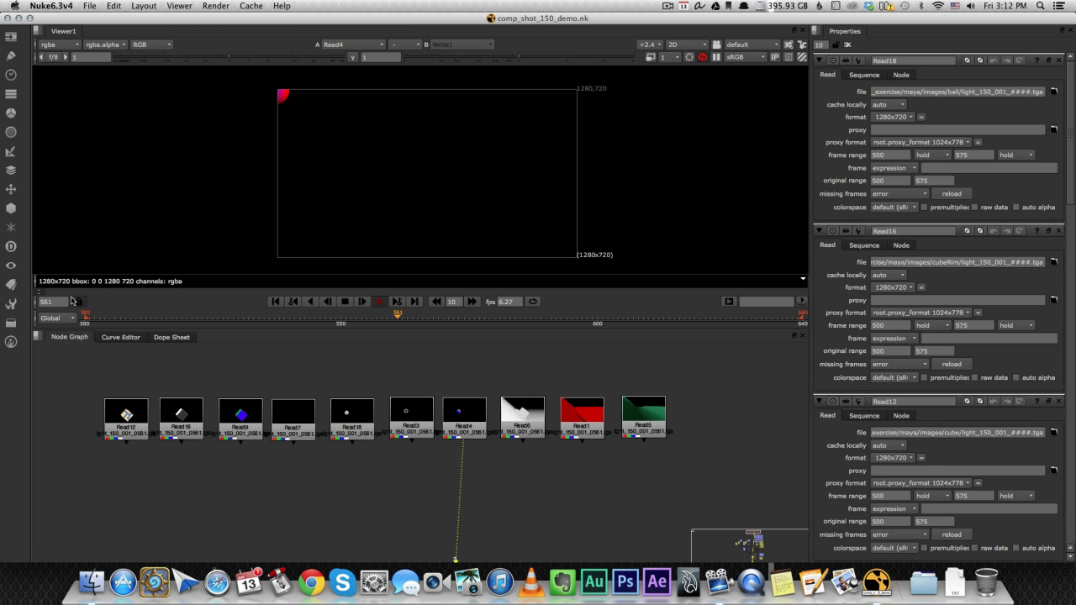
# - View the Read6 depth, Read1 red and Read5 green ground passes in the viewer, and stop playback
pyautogui.click(523, 418)
pyautogui.press('1')
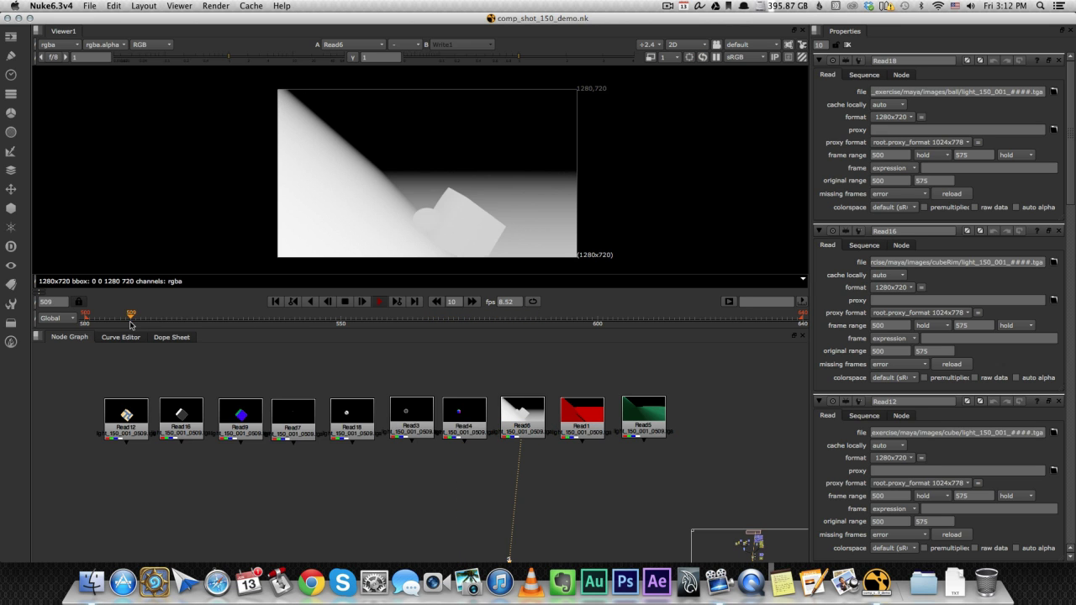
pyautogui.click(589, 419)
pyautogui.press('1')
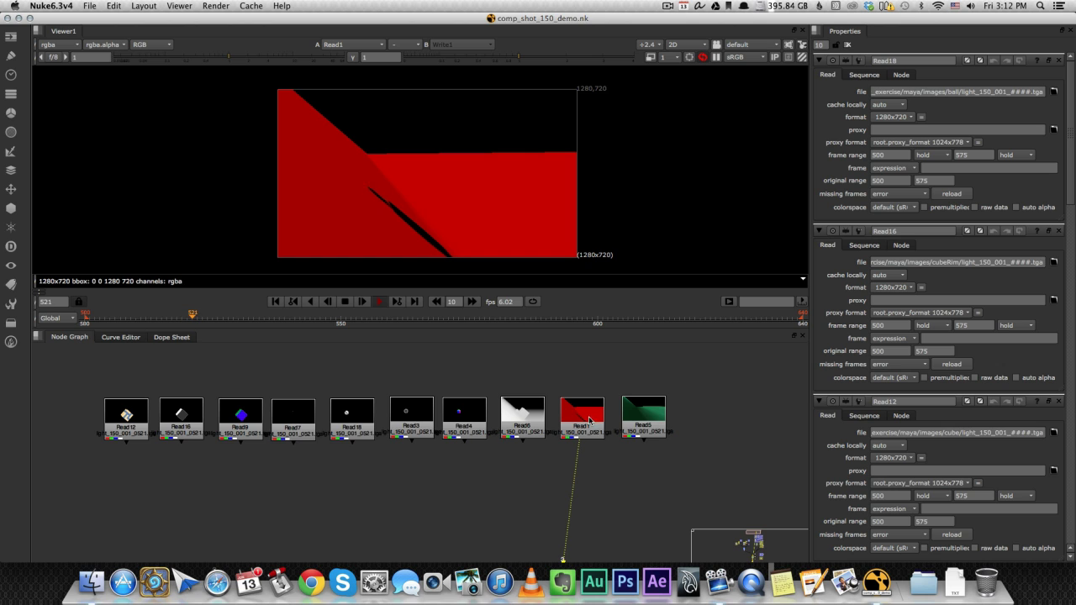
pyautogui.click(649, 418)
pyautogui.press('1')
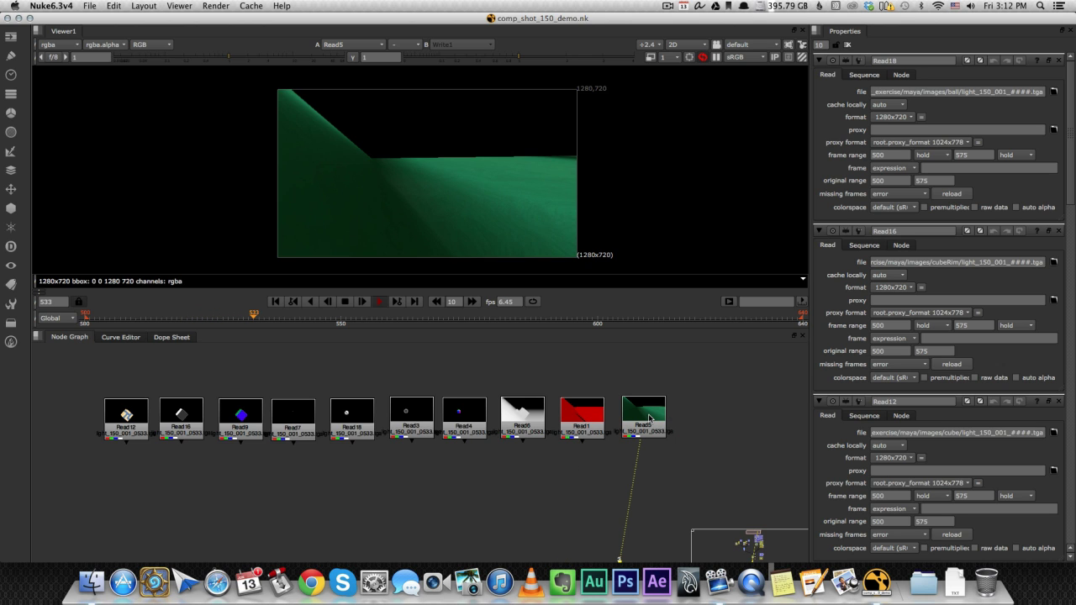
pyautogui.click(366, 304)
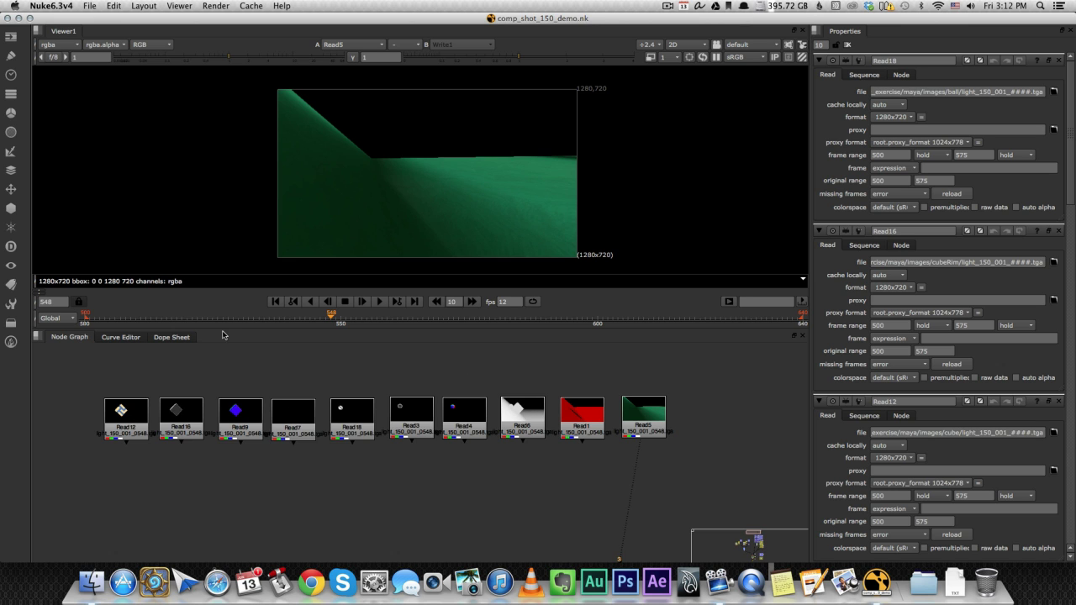
# - Go to frame 520, show the final composite from Write1, and select the row of ten Read nodes
pyautogui.moveTo(203, 316); pyautogui.dragTo(187, 317)
pyautogui.press('1')
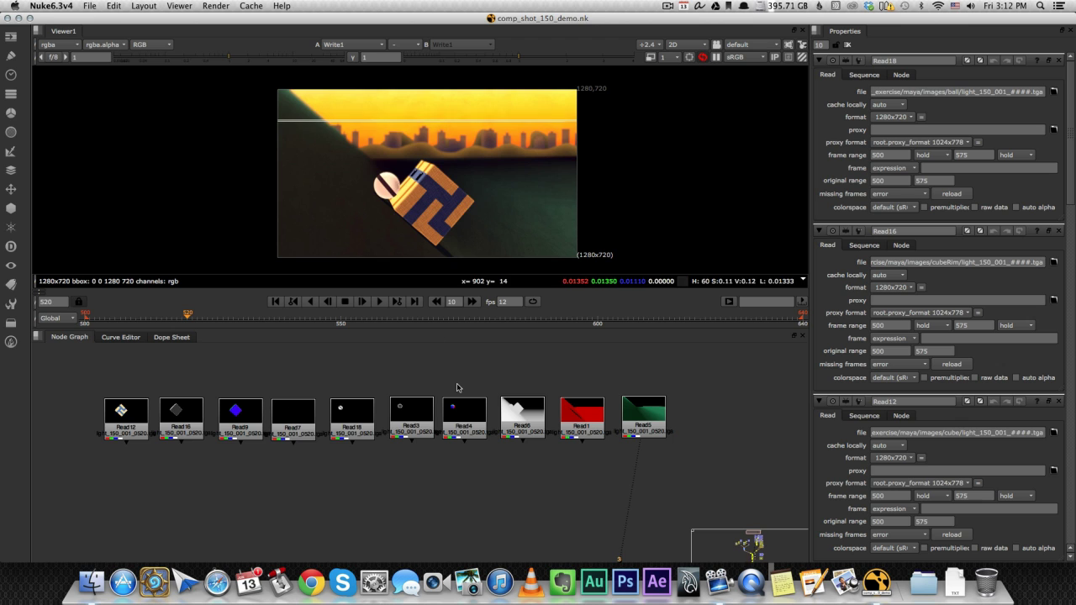
pyautogui.scroll(-2, 416, 392)
pyautogui.moveTo(173, 365); pyautogui.dragTo(630, 448)
pyautogui.scroll(2, 494, 441)
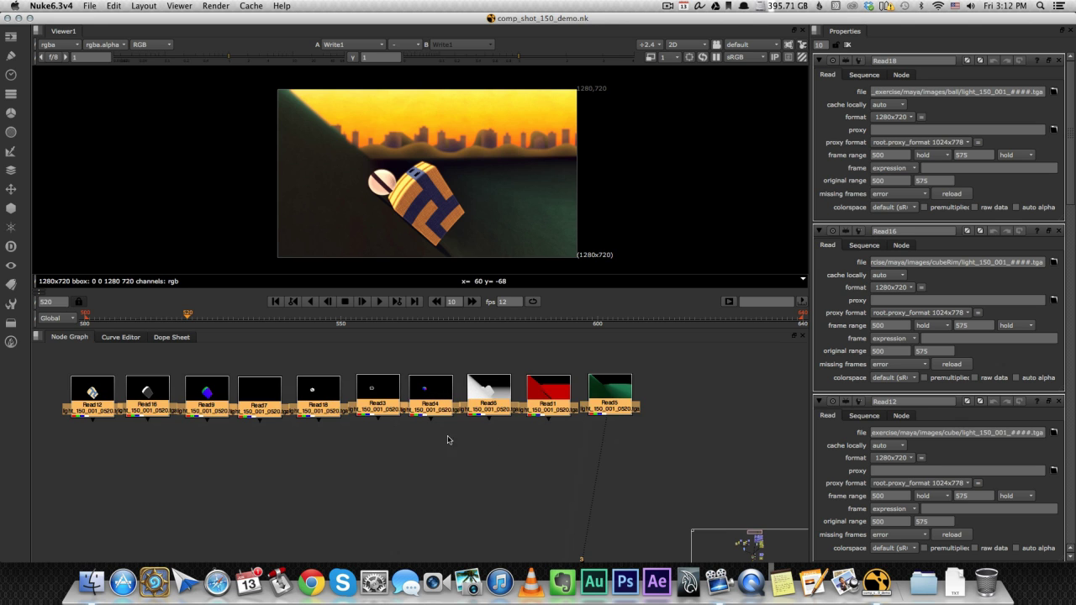
# - Deselect the Read nodes and examine the node tree's structure, including the final Write node, canvas overlay and main backdrop groups
pyautogui.click(450, 429)
pyautogui.scroll(-3, 446, 429)
pyautogui.moveTo(433, 442); pyautogui.dragTo(435, 382, button='middle')
pyautogui.scroll(-3, 429, 419)
pyautogui.moveTo(418, 496); pyautogui.dragTo(413, 426, button='middle')
pyautogui.scroll(-2, 418, 437)
pyautogui.scroll(-2, 413, 426)
pyautogui.moveTo(412, 472)
pyautogui.mouseDown(button='middle')
pyautogui.moveTo(411, 431)
pyautogui.moveTo(366, 311)
pyautogui.moveTo(393, 408)
pyautogui.moveTo(465, 509)
pyautogui.mouseUp(button='middle')
pyautogui.scroll(8, 411, 434)
pyautogui.moveTo(402, 383); pyautogui.dragTo(440, 512, button='middle')
pyautogui.moveTo(437, 447)
pyautogui.mouseDown(button='middle')
pyautogui.moveTo(468, 437)
pyautogui.moveTo(455, 457)
pyautogui.moveTo(372, 482)
pyautogui.moveTo(360, 505)
pyautogui.moveTo(373, 454)
pyautogui.moveTo(364, 410)
pyautogui.mouseUp(button='middle')
pyautogui.scroll(-2, 388, 407)
pyautogui.moveTo(391, 470)
pyautogui.mouseDown(button='middle')
pyautogui.moveTo(382, 365)
pyautogui.moveTo(382, 400)
pyautogui.mouseUp(button='middle')
pyautogui.scroll(-1, 379, 403)
pyautogui.scroll(5, 382, 400)
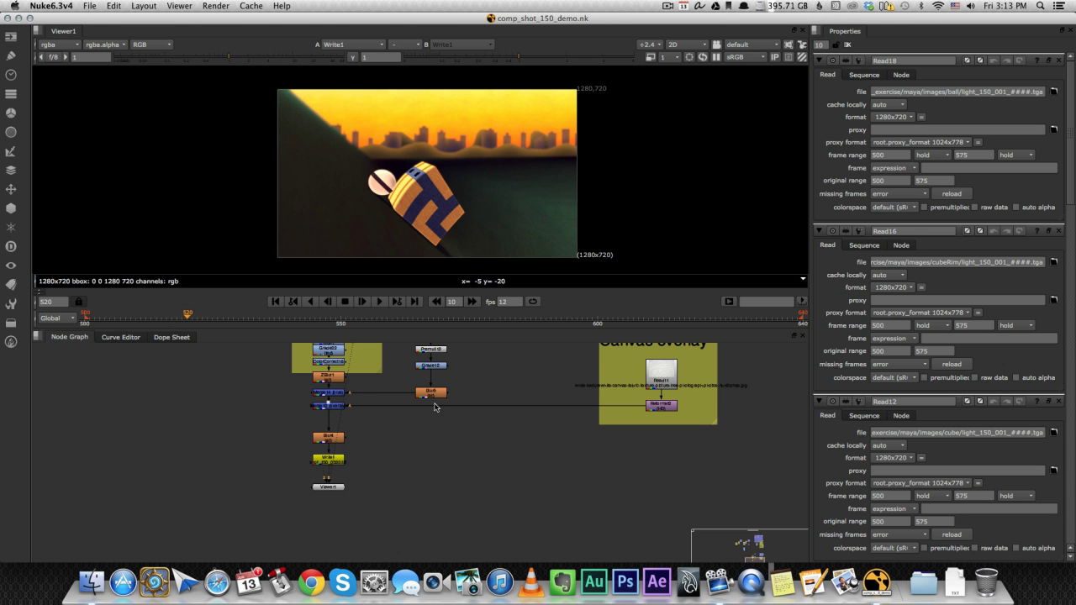
pyautogui.scroll(-2, 432, 406)
pyautogui.scroll(-1, 426, 457)
pyautogui.moveTo(429, 357); pyautogui.dragTo(429, 551, button='middle')
pyautogui.scroll(-2, 413, 425)
pyautogui.moveTo(413, 430); pyautogui.dragTo(413, 496, button='middle')
pyautogui.scroll(-2, 413, 494)
pyautogui.moveTo(413, 439); pyautogui.dragTo(414, 470, button='middle')
pyautogui.scroll(-1, 415, 468)
# - Outline the background groups and the ball and cube groups in turn, and follow the tree to the final output nodes
pyautogui.moveTo(393, 350); pyautogui.dragTo(546, 499)
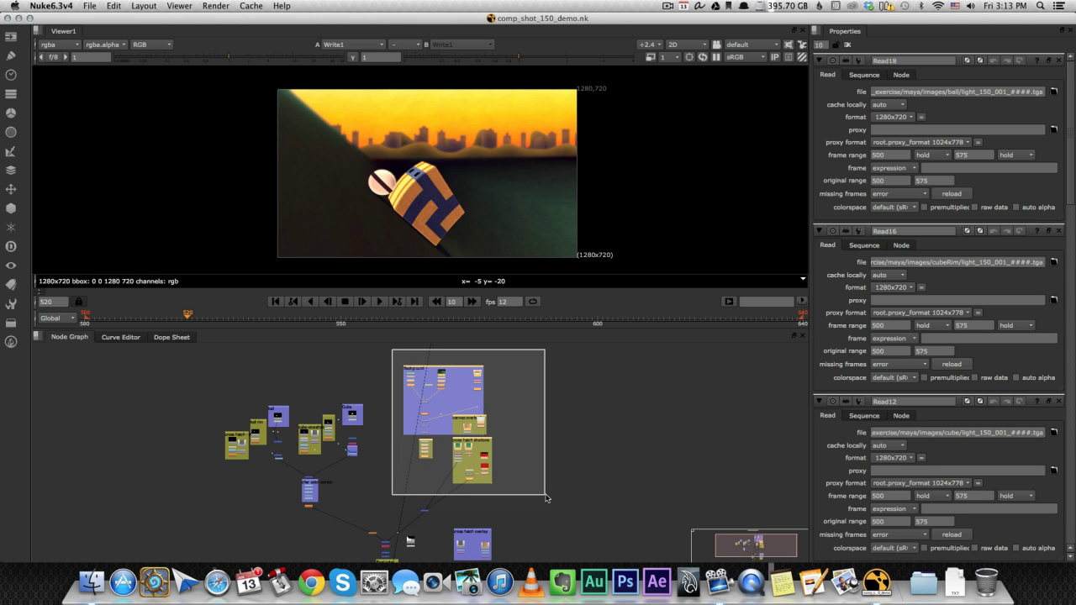
pyautogui.moveTo(546, 495); pyautogui.dragTo(545, 495)
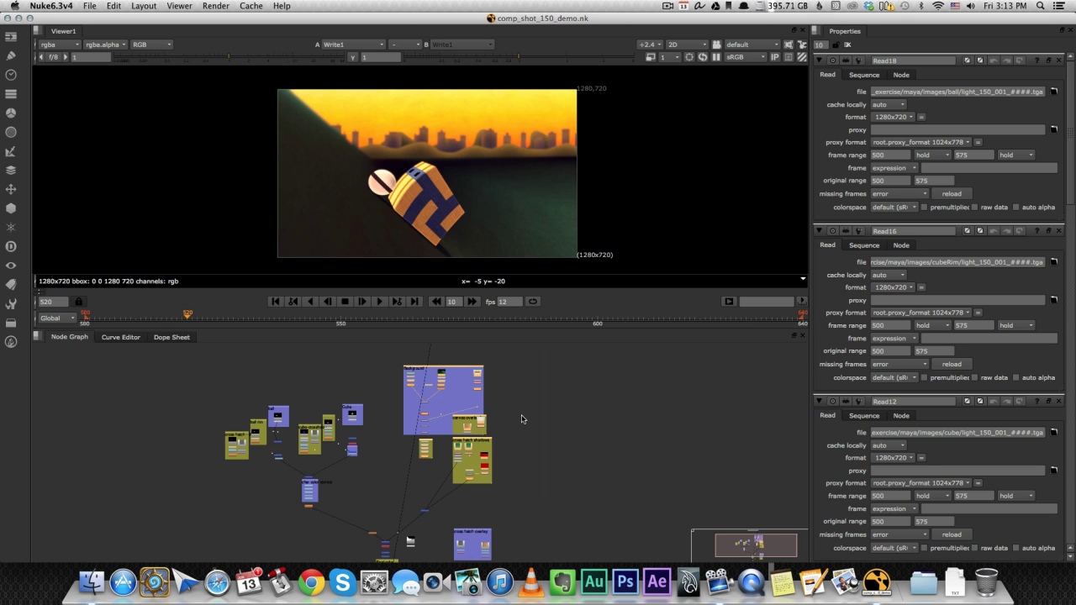
pyautogui.click(521, 419)
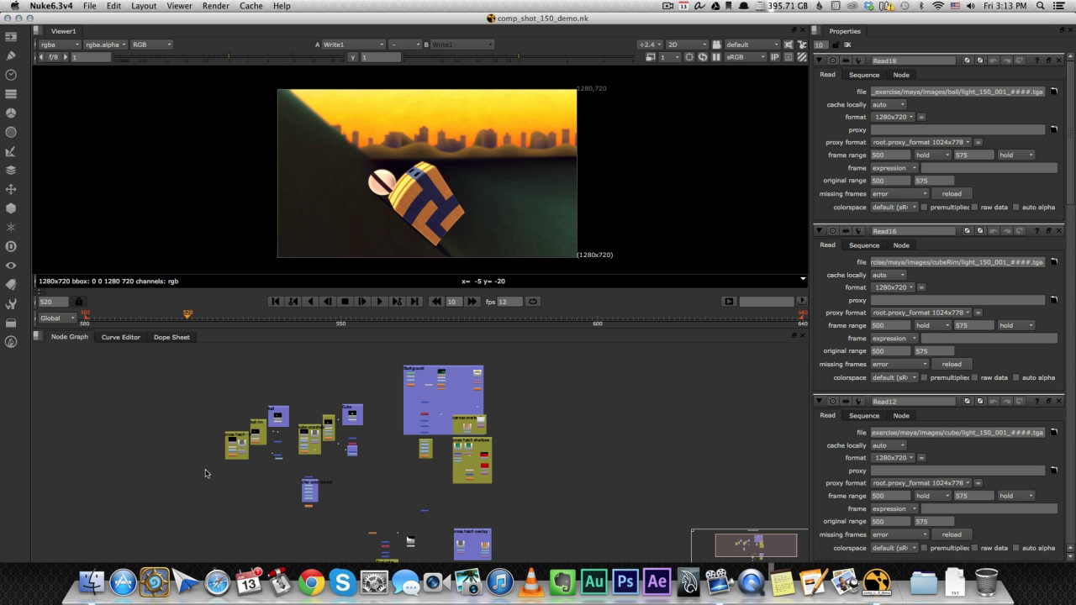
pyautogui.moveTo(172, 375); pyautogui.dragTo(385, 529)
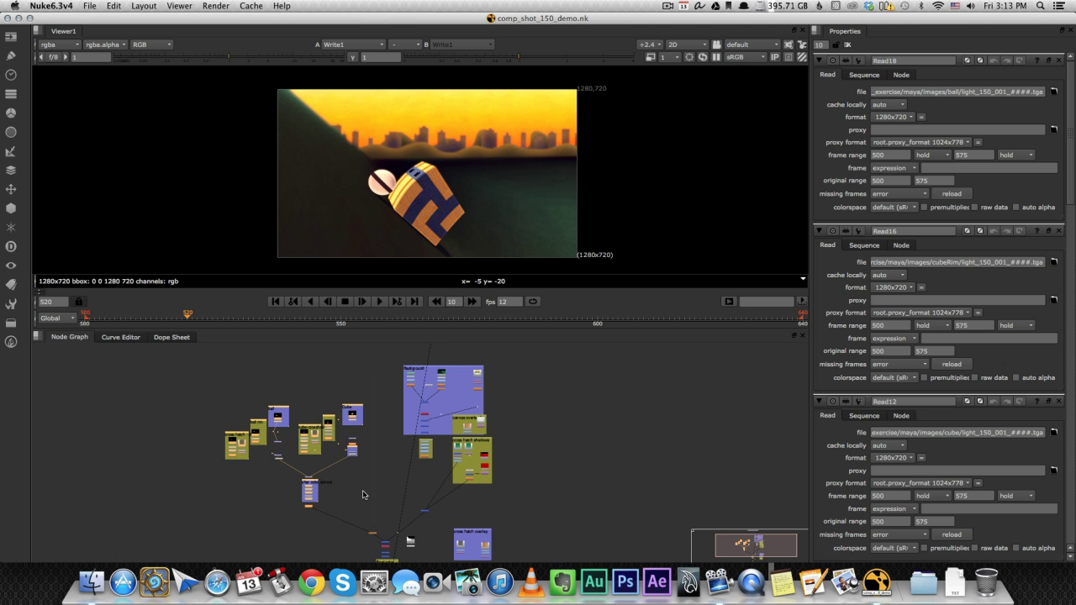
pyautogui.click(364, 495)
pyautogui.scroll(2, 360, 496)
pyautogui.moveTo(380, 549); pyautogui.dragTo(322, 445, button='middle')
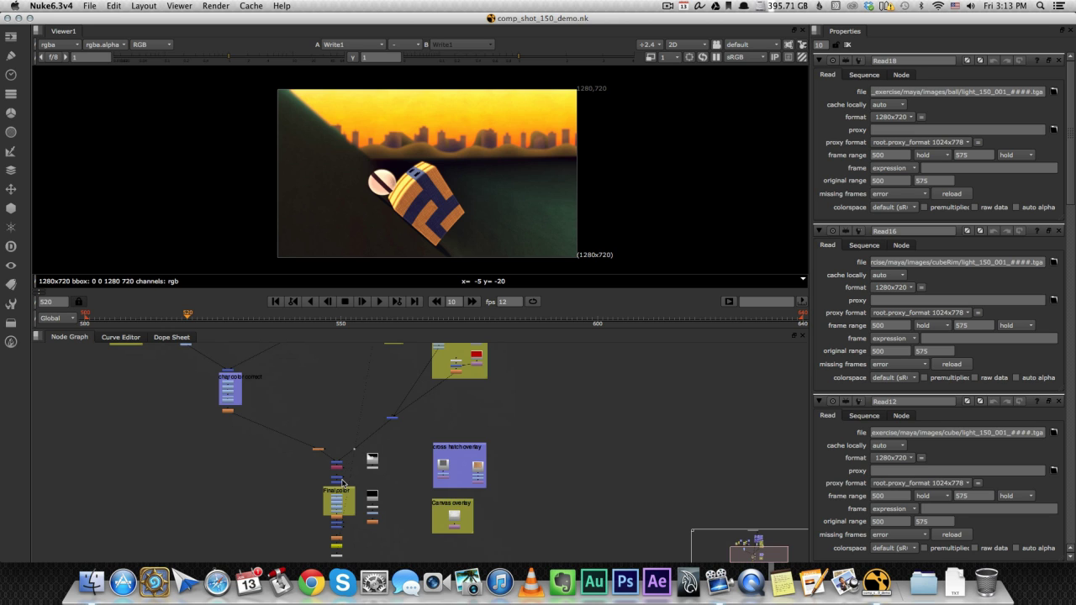
pyautogui.moveTo(342, 482); pyautogui.dragTo(337, 434, button='middle')
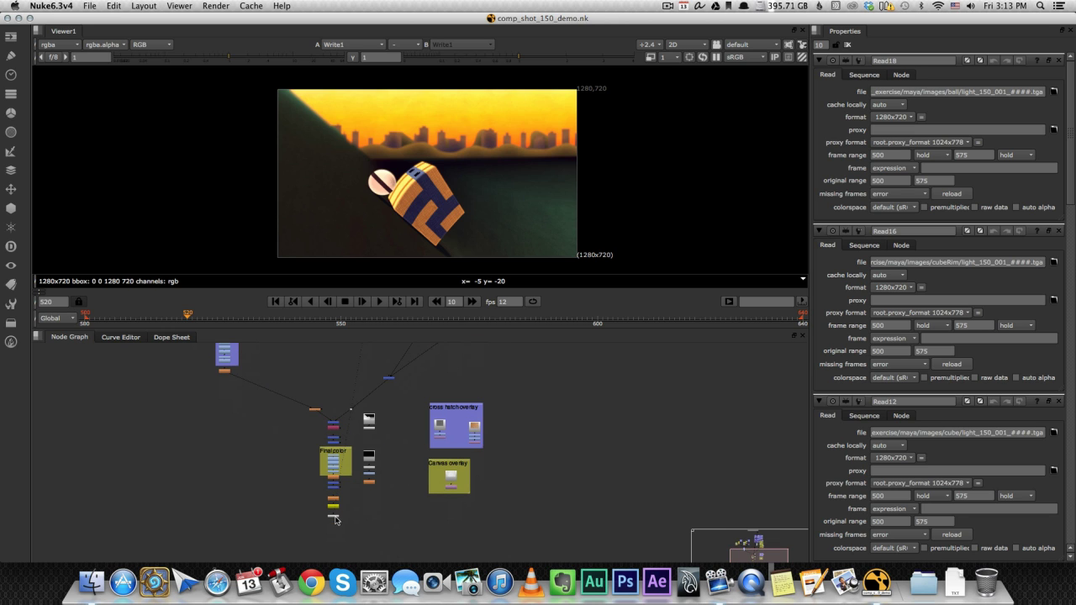
# - Go to the Background group and display its Read50 image, shot_140_back.png, in the viewer
pyautogui.scroll(8, 353, 399)
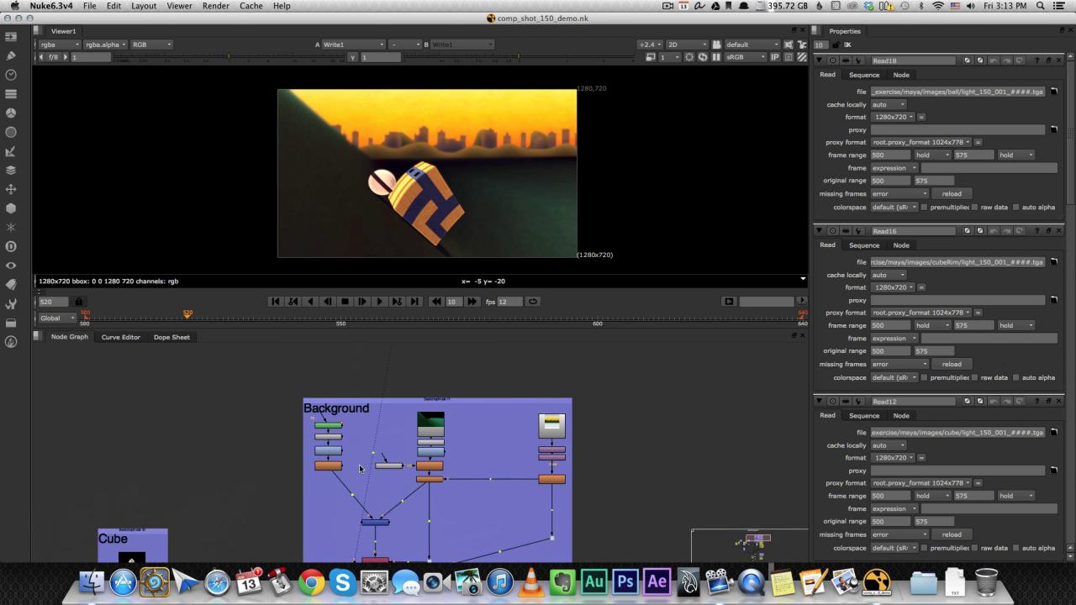
pyautogui.moveTo(354, 468); pyautogui.dragTo(238, 459, button='middle')
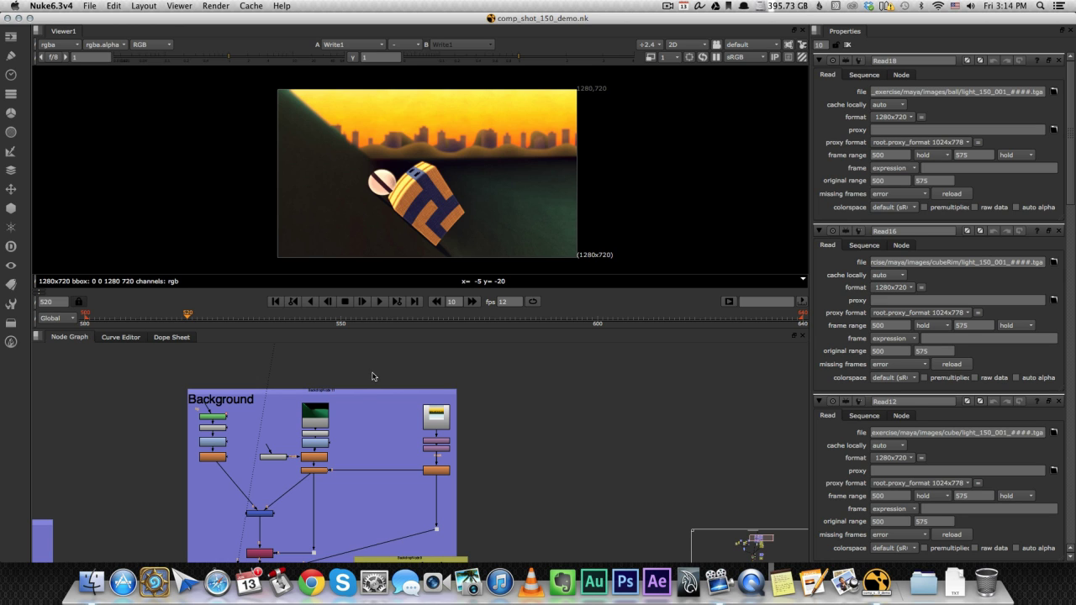
pyautogui.moveTo(457, 441); pyautogui.dragTo(467, 426, button='middle')
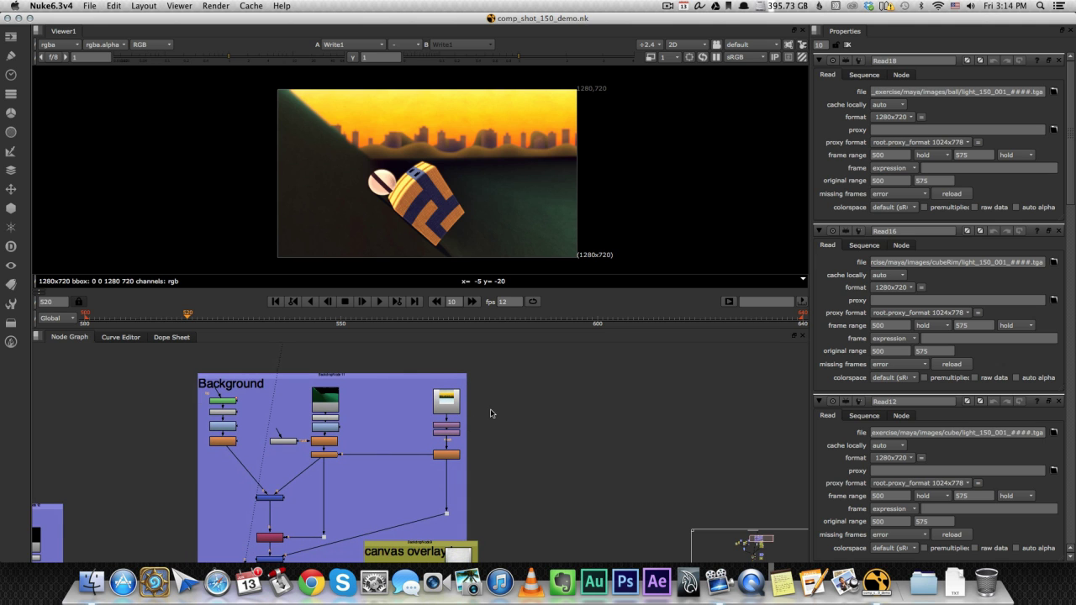
pyautogui.click(455, 405)
pyautogui.scroll(5, 493, 404)
pyautogui.press('1')
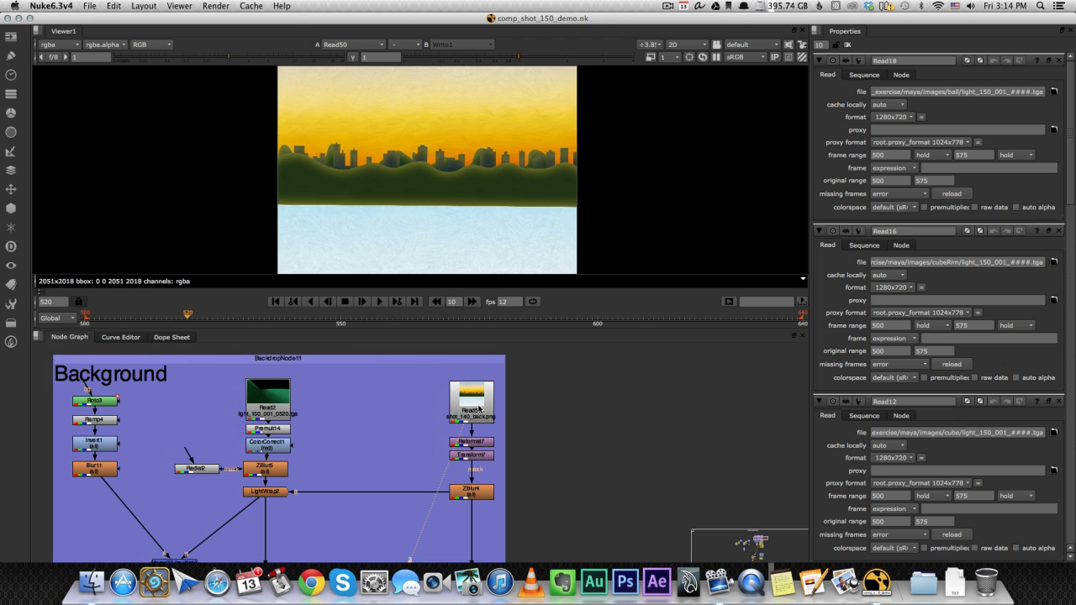
# - Inspect the painted skyline up close, advance one frame to 521, and fit the whole background image in view
pyautogui.scroll(-4, 439, 203)
pyautogui.moveTo(440, 214)
pyautogui.mouseDown(button='middle')
pyautogui.moveTo(429, 197)
pyautogui.moveTo(431, 208)
pyautogui.mouseUp(button='middle')
pyautogui.scroll(5, 411, 145)
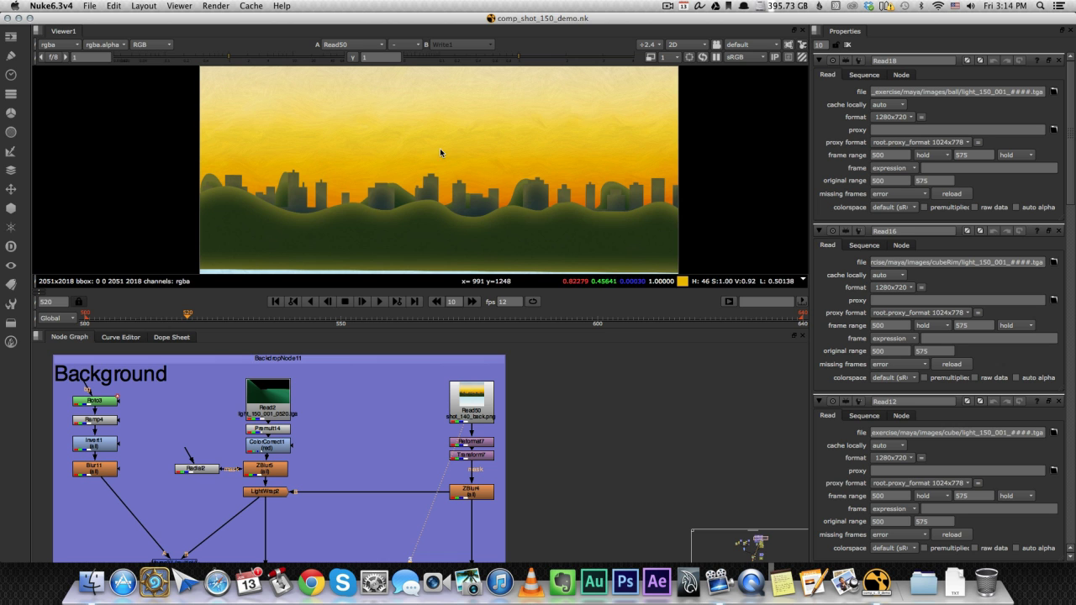
pyautogui.scroll(3, 493, 148)
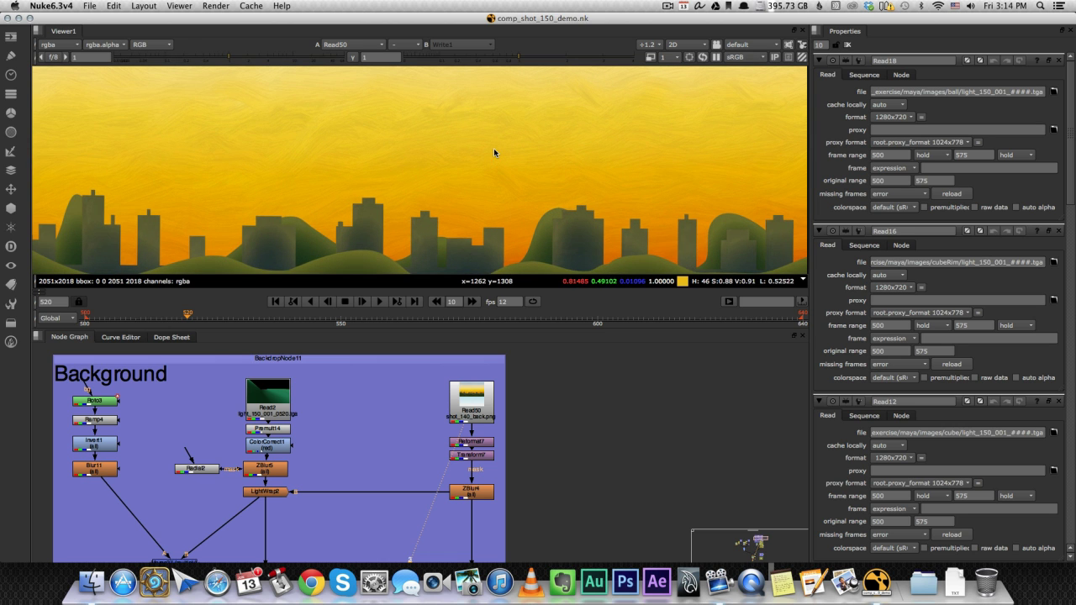
pyautogui.scroll(-5, 375, 151)
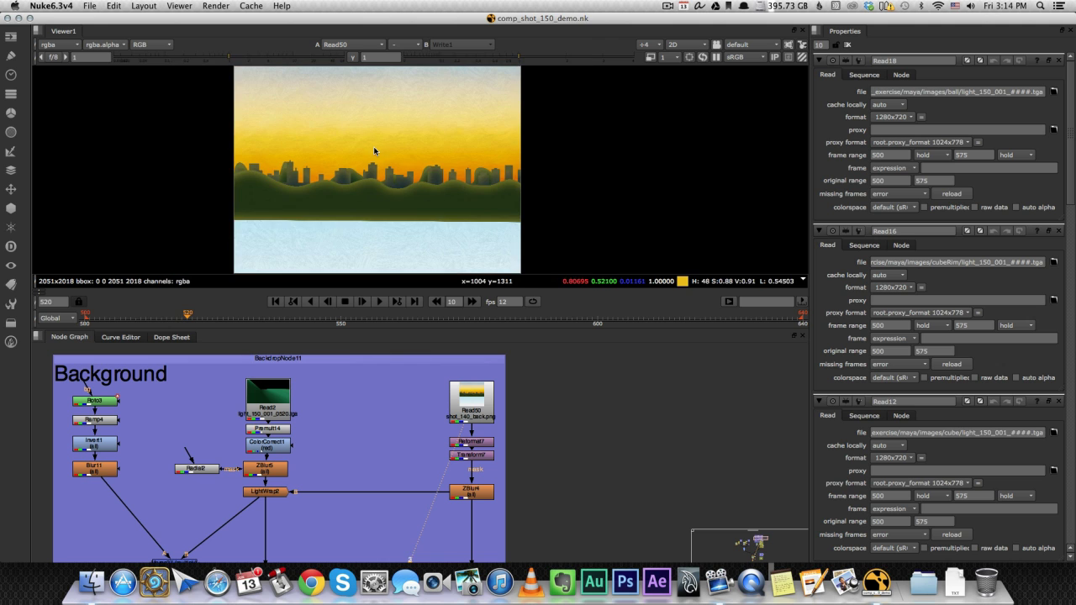
pyautogui.moveTo(374, 152); pyautogui.dragTo(378, 143, button='middle')
pyautogui.press('Right')
pyautogui.scroll(-2, 463, 210)
pyautogui.moveTo(458, 209); pyautogui.dragTo(441, 185, button='middle')
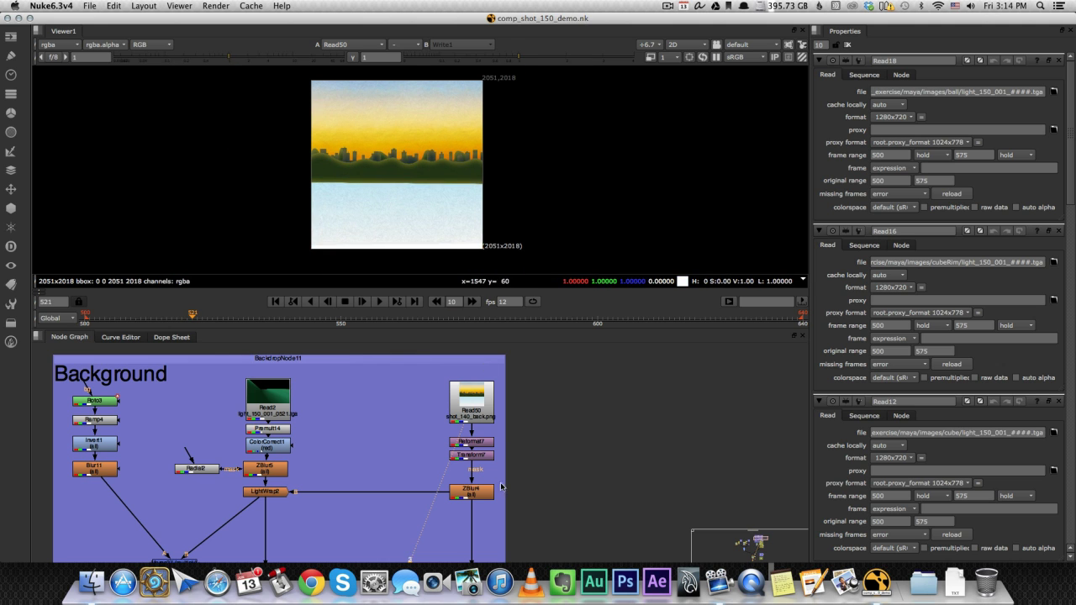
# - Display the outputs of Reformat7 and Transform7 in turn to inspect the background's framing
pyautogui.click(478, 442)
pyautogui.press('1')
pyautogui.scroll(2, 389, 140)
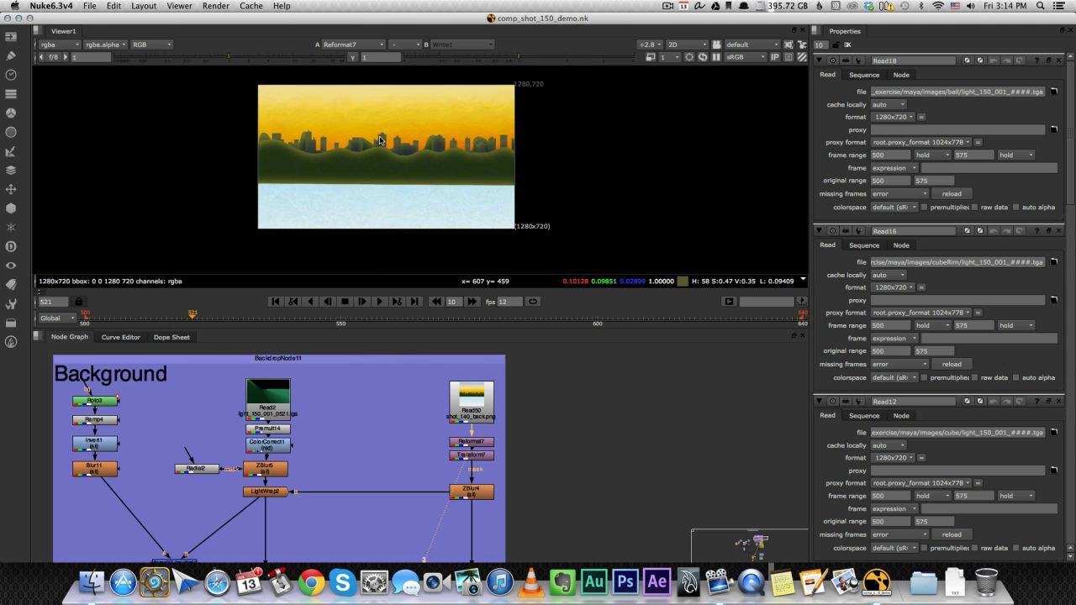
pyautogui.click(482, 459)
pyautogui.press('1')
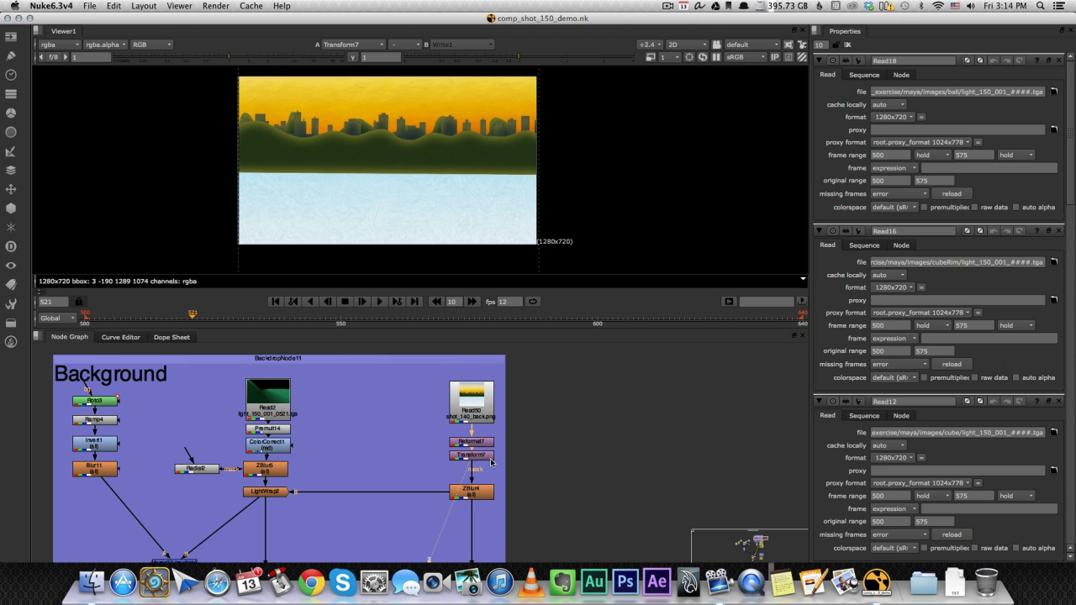
pyautogui.moveTo(392, 180); pyautogui.dragTo(408, 190, button='middle')
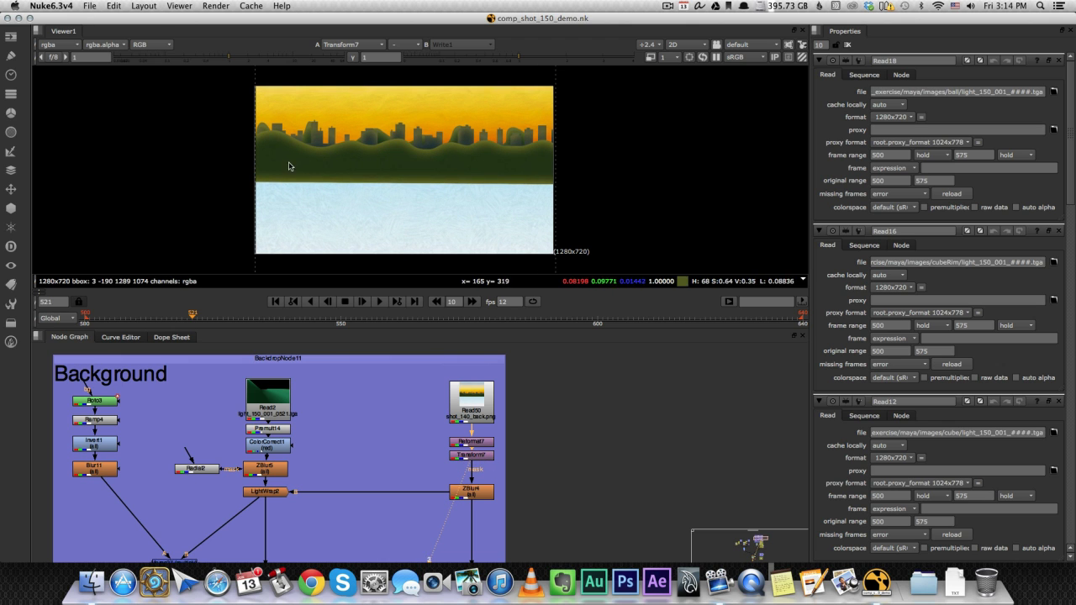
# - Display the ZBlur4 output to inspect the blurred background, and look over the surrounding Background nodes
pyautogui.click(481, 494)
pyautogui.press('3')
pyautogui.moveTo(485, 506); pyautogui.dragTo(472, 371, button='middle')
pyautogui.moveTo(489, 432); pyautogui.dragTo(567, 575, button='middle')
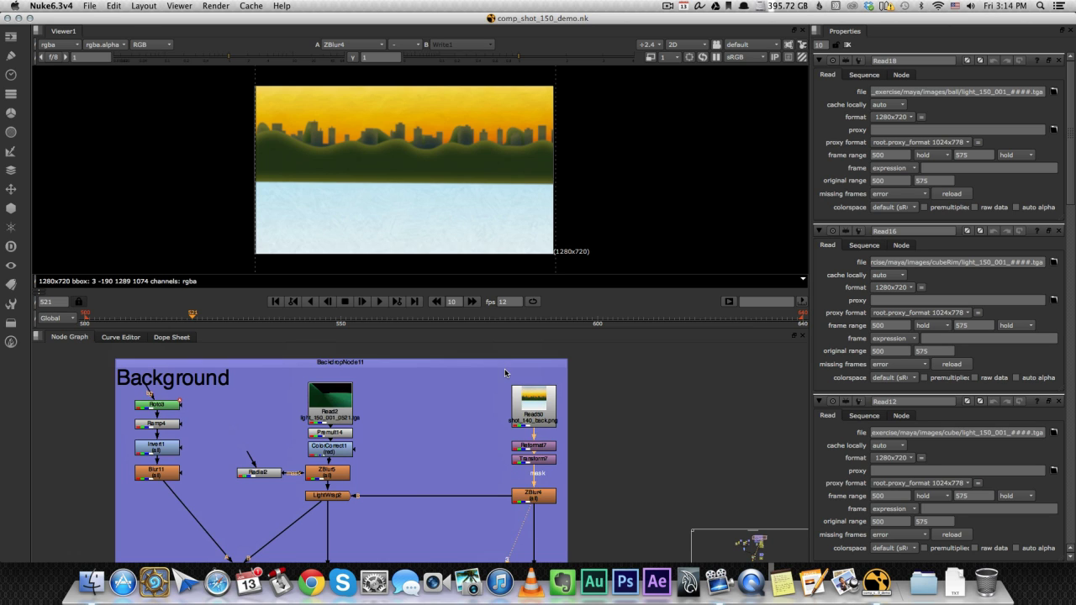
# - Display the green ground render Read2, select Premult14, and inspect the ground's edges up close
pyautogui.click(330, 404)
pyautogui.press('1')
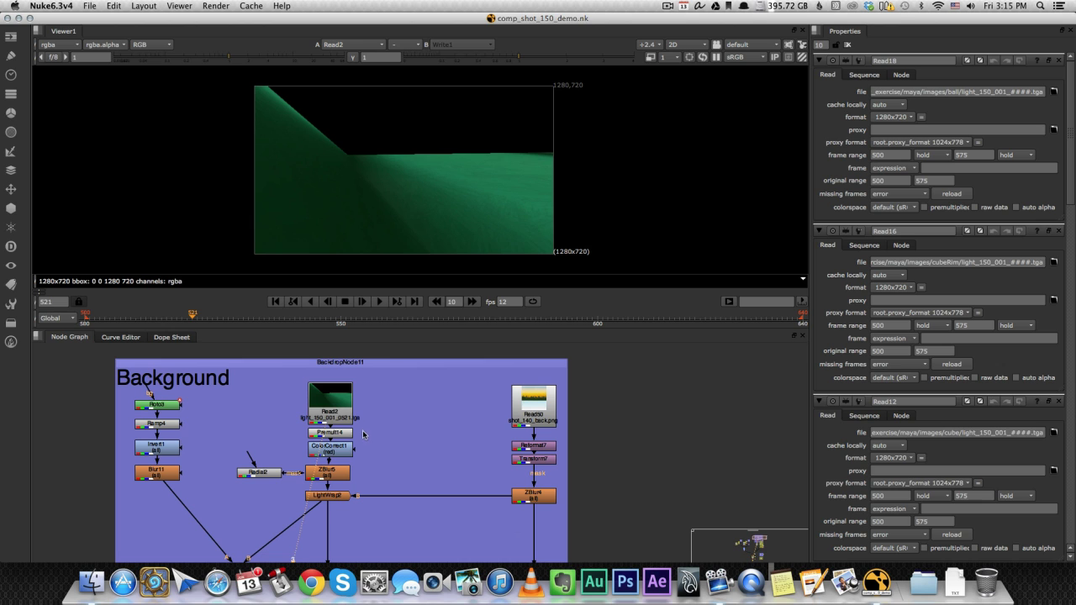
pyautogui.click(343, 435)
pyautogui.scroll(3, 353, 172)
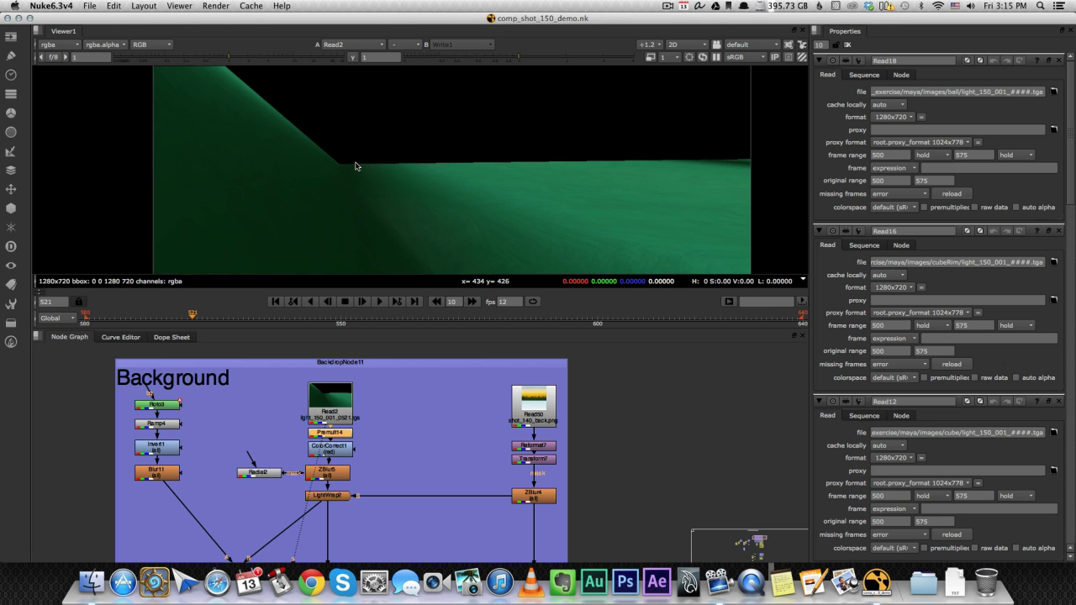
pyautogui.scroll(-5, 348, 175)
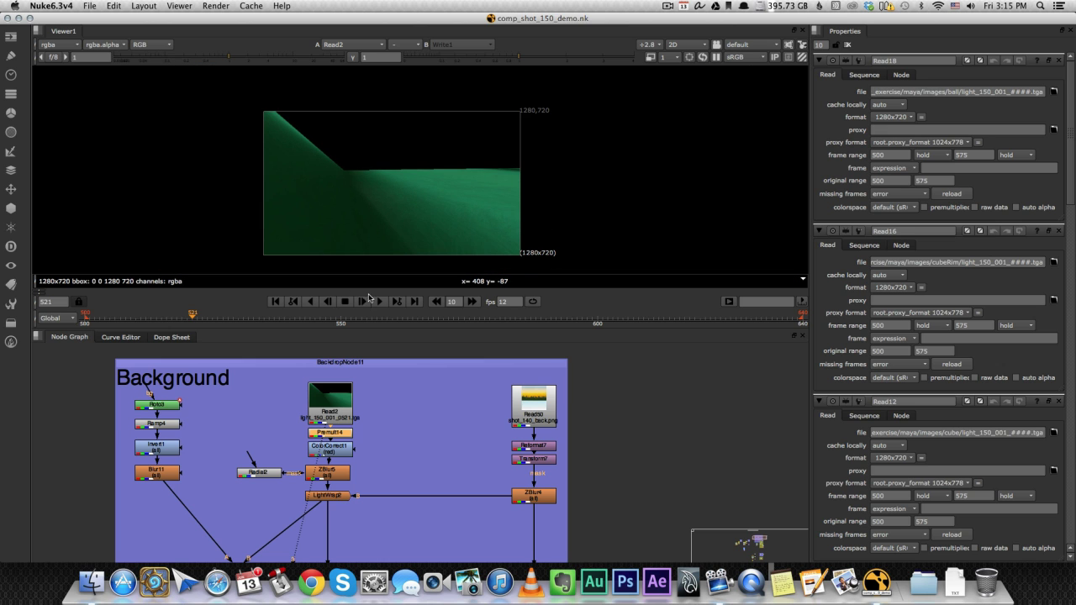
# - Display the outputs of the Read nodes in the render pass row one after another, finishing with Read12
pyautogui.scroll(-3, 329, 395)
pyautogui.moveTo(329, 395); pyautogui.dragTo(447, 527, button='middle')
pyautogui.moveTo(311, 378); pyautogui.dragTo(467, 500, button='middle')
pyautogui.click(279, 474)
pyautogui.press('1')
pyautogui.scroll(3, 387, 188)
pyautogui.click(321, 478)
pyautogui.press('1')
pyautogui.click(359, 476)
pyautogui.press('1')
pyautogui.click(406, 470)
pyautogui.press('1')
pyautogui.click(446, 470)
pyautogui.press('1')
pyautogui.click(243, 476)
pyautogui.press('1')
pyautogui.scroll(-2, 422, 499)
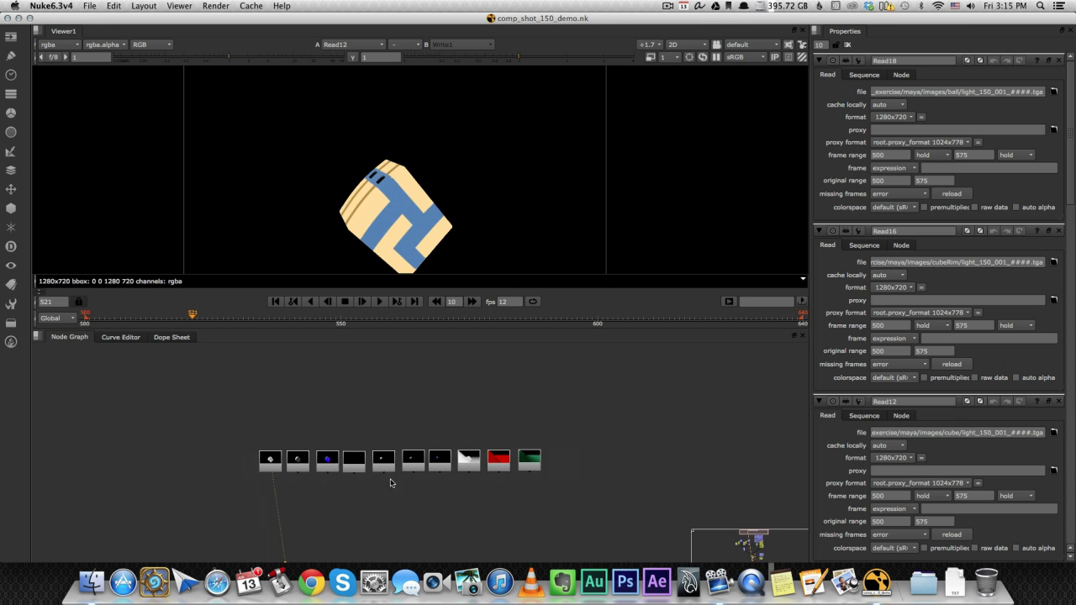
# - Return to the Background group, display the green ground render Read2, and inspect its horizon edge up close
pyautogui.moveTo(422, 498); pyautogui.dragTo(259, 290, button='middle')
pyautogui.scroll(3, 386, 466)
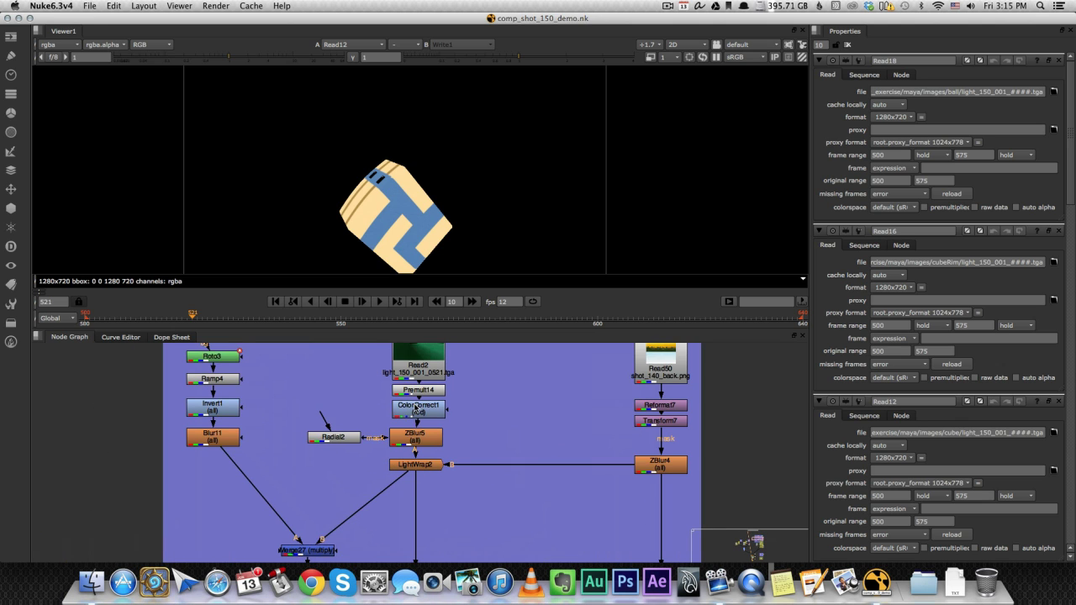
pyautogui.click(430, 392)
pyautogui.scroll(-1, 469, 393)
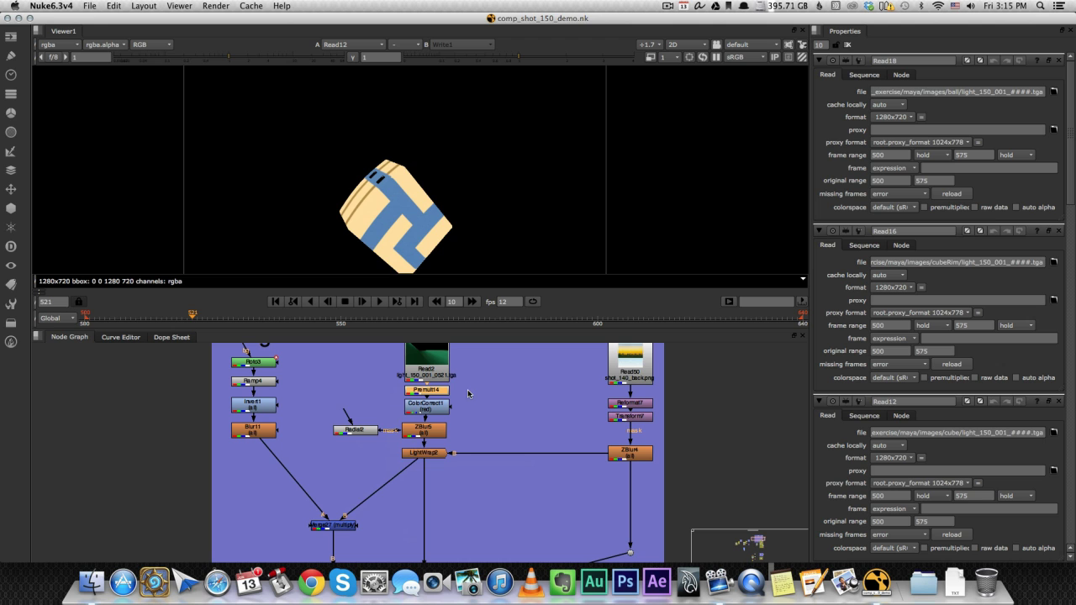
pyautogui.click(442, 368)
pyautogui.press('1')
pyautogui.click(470, 387)
pyautogui.scroll(3, 401, 157)
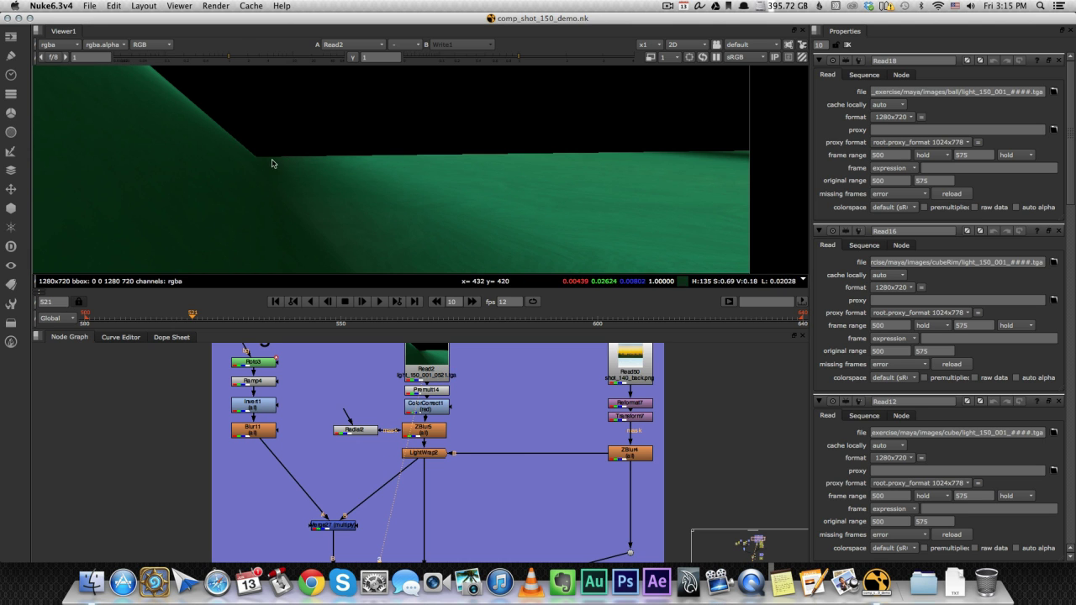
pyautogui.moveTo(438, 162); pyautogui.dragTo(416, 174, button='middle')
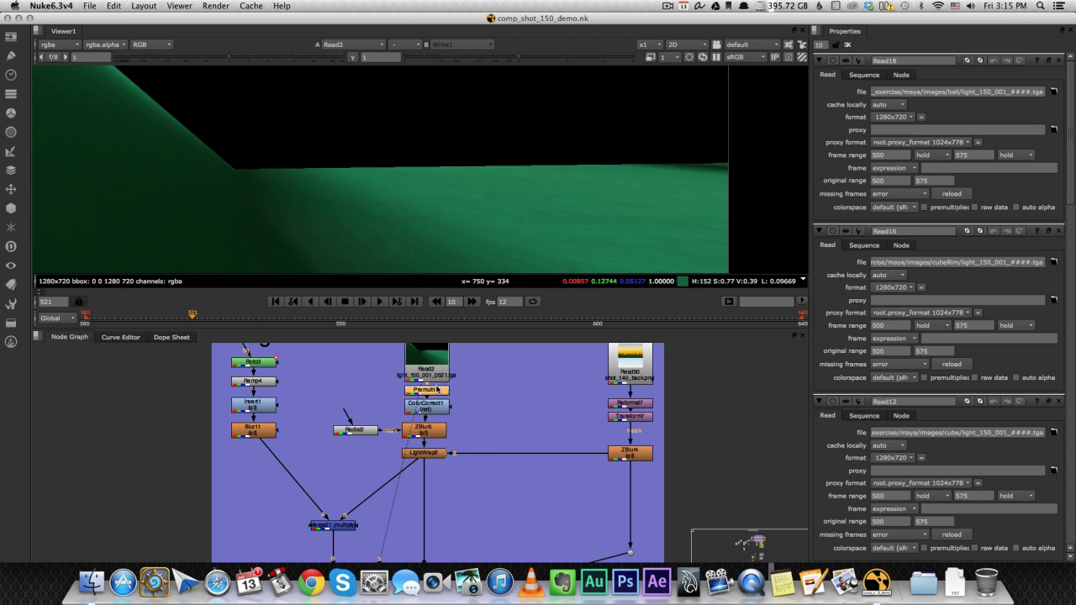
# - Display the Premult14 output and inspect the ground's edges up close and in the full frame
pyautogui.press('1')
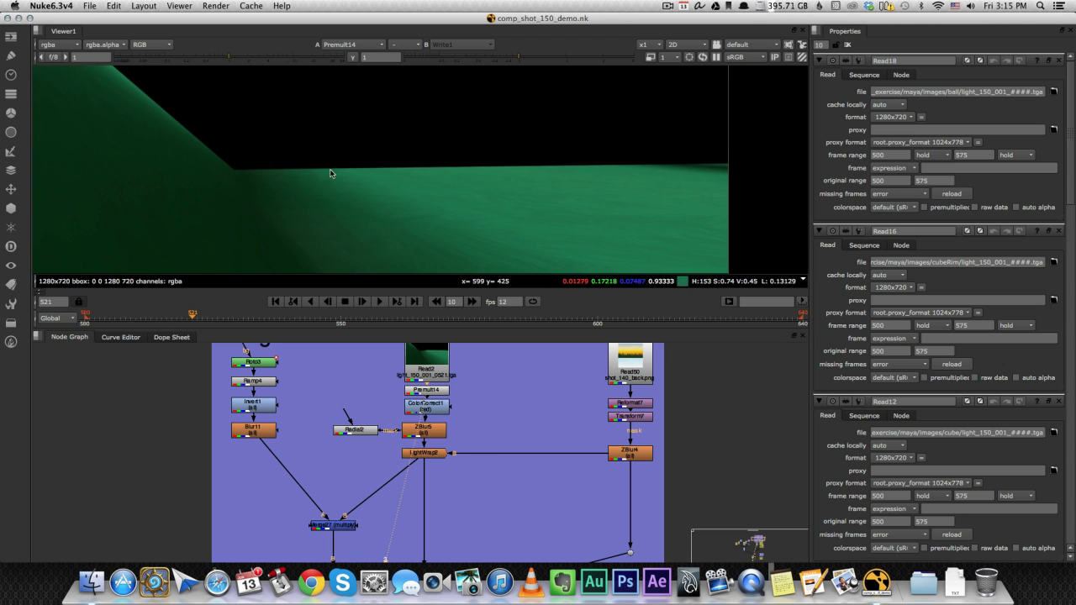
pyautogui.scroll(-4, 217, 147)
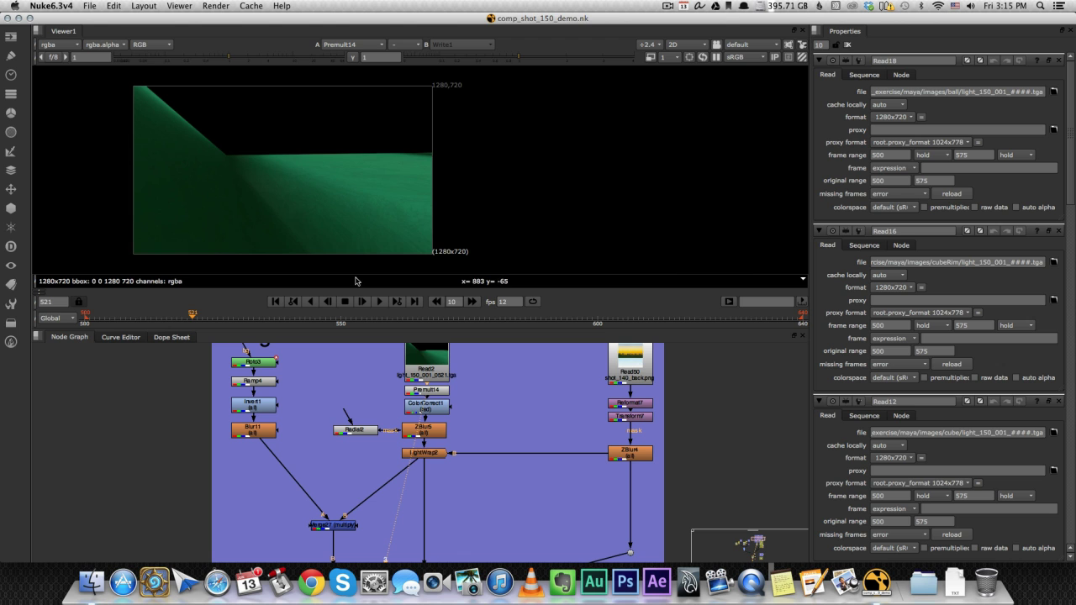
pyautogui.moveTo(321, 243); pyautogui.dragTo(454, 244, button='middle')
pyautogui.scroll(3, 436, 392)
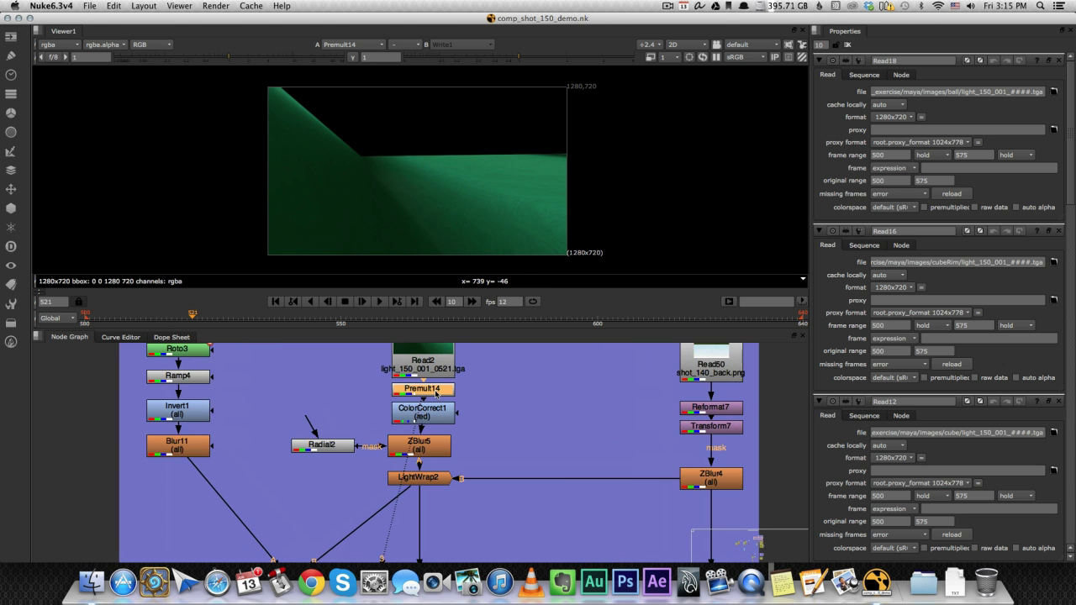
pyautogui.moveTo(439, 373); pyautogui.dragTo(411, 421, button='middle')
pyautogui.scroll(-2, 437, 435)
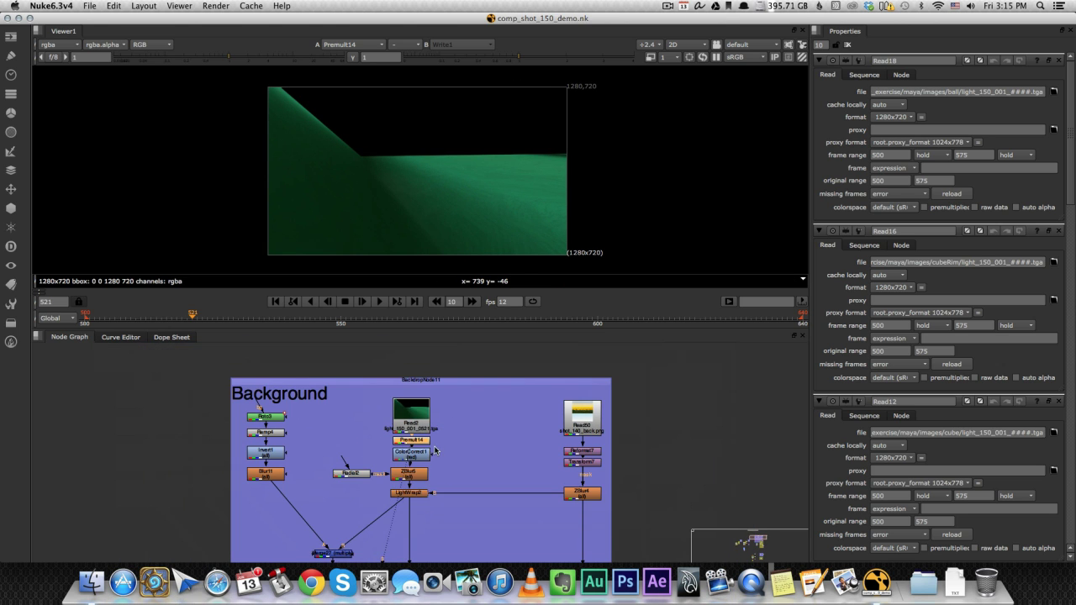
# - Display the outputs of ZBlur5 and LightWrap2 in turn to follow the processing of the ground render
pyautogui.press('1')
pyautogui.scroll(3, 423, 465)
pyautogui.click(420, 480)
pyautogui.press('1')
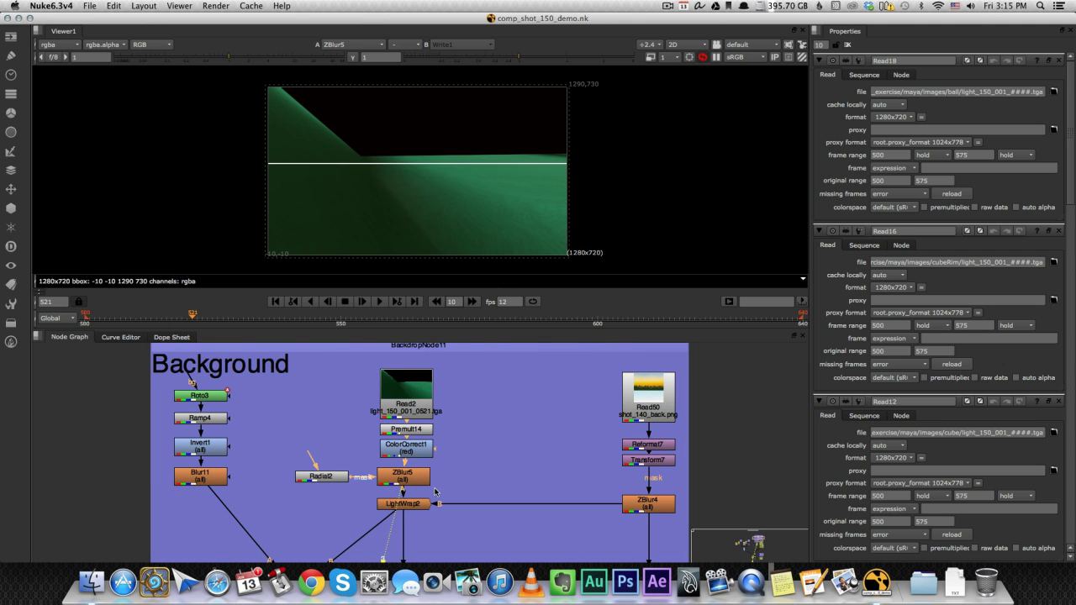
pyautogui.click(423, 506)
pyautogui.press('1')
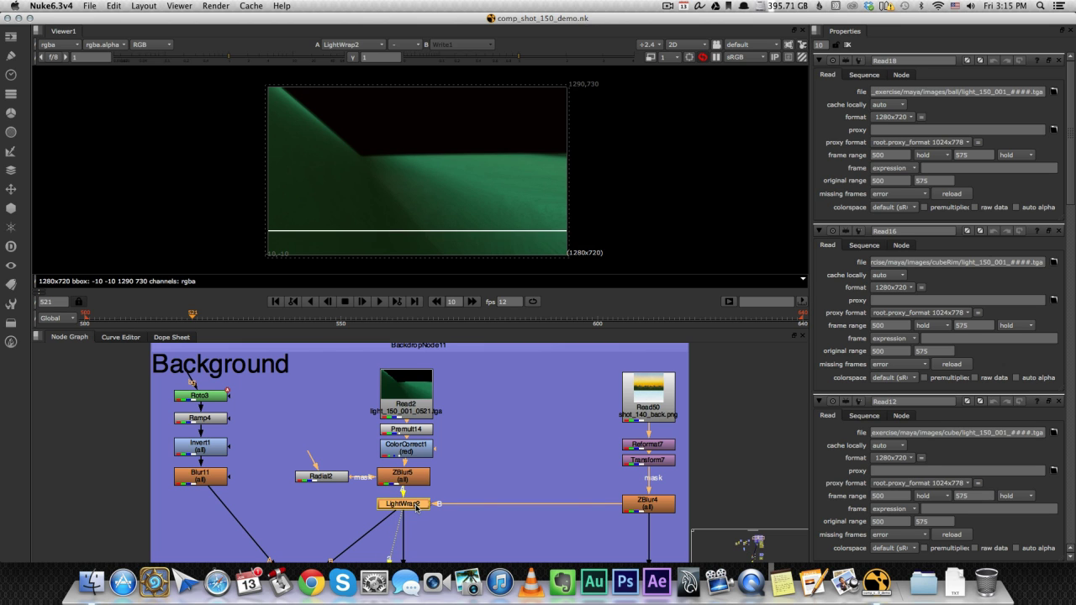
# - Compare the blurred background from ZBlur4 with the LightWrap2 output it feeds
pyautogui.click(642, 504)
pyautogui.press('1')
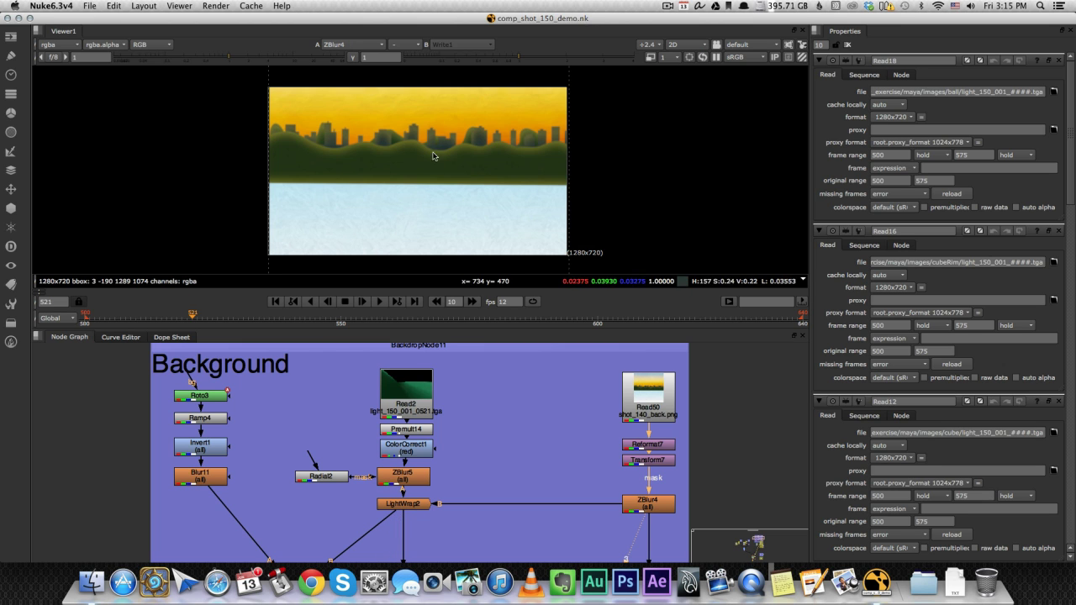
pyautogui.click(417, 505)
pyautogui.press('1')
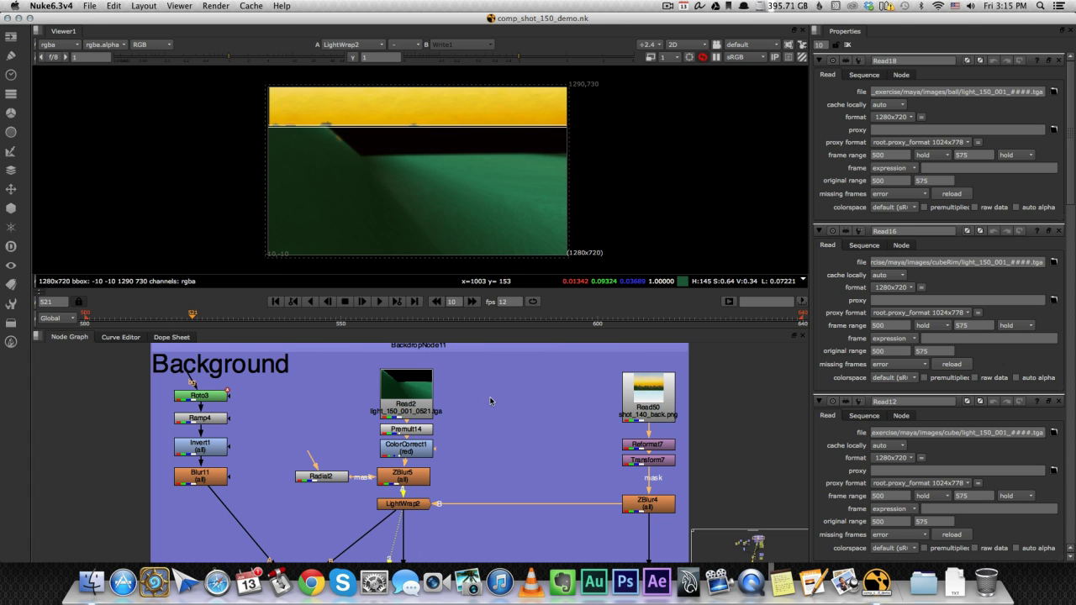
# - Open the LightWrap2 settings and switch Generate wrap only on and back off to examine the isolated wrap
pyautogui.doubleClick(404, 504)
pyautogui.click(877, 116)
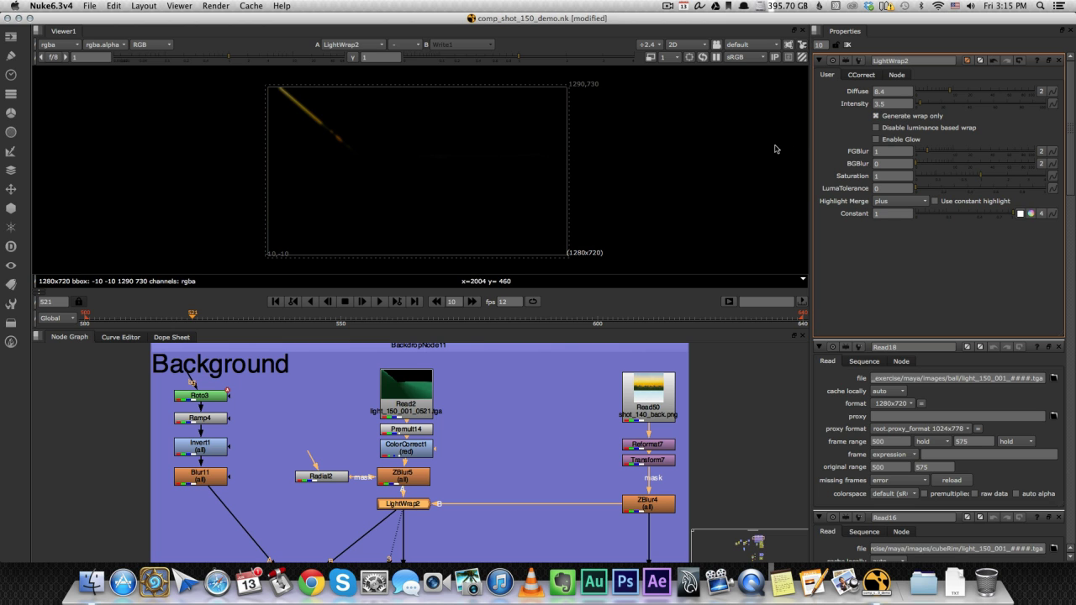
pyautogui.click(892, 118)
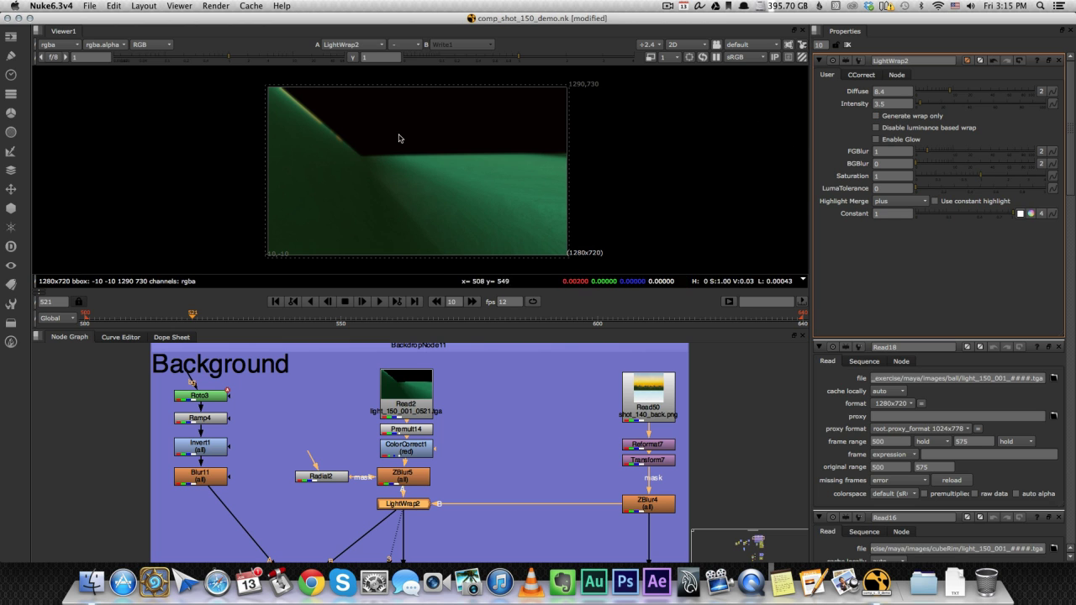
# - Display the Merge27 multiply output to inspect the shadow applied over the light-wrapped ground
pyautogui.scroll(-2, 415, 493)
pyautogui.moveTo(398, 500); pyautogui.dragTo(397, 465, button='middle')
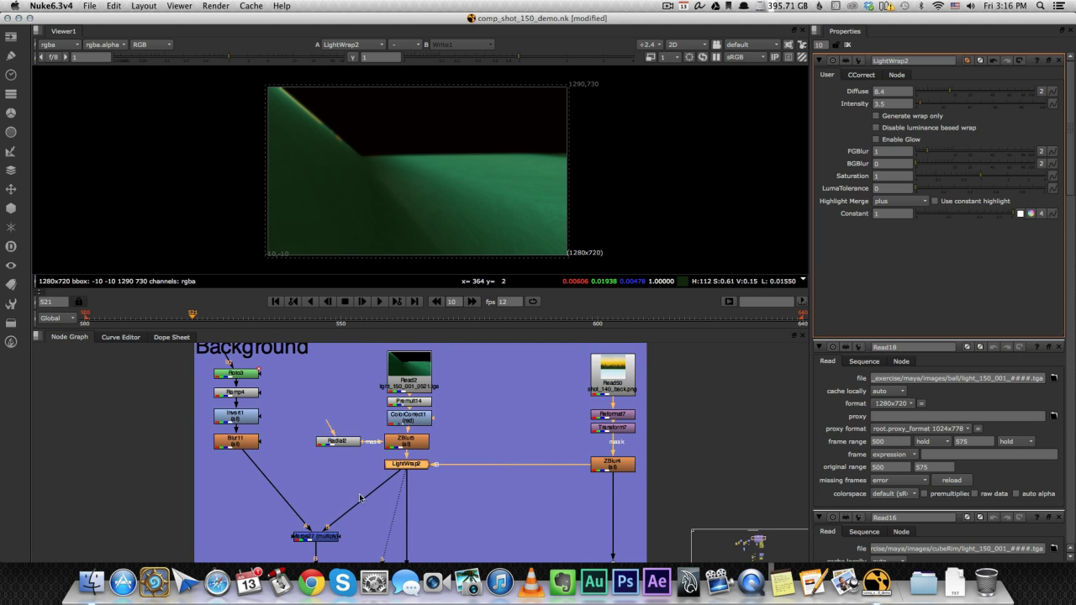
pyautogui.scroll(-2, 360, 498)
pyautogui.moveTo(384, 507); pyautogui.dragTo(464, 509, button='middle')
pyautogui.scroll(2, 464, 508)
pyautogui.click(447, 509)
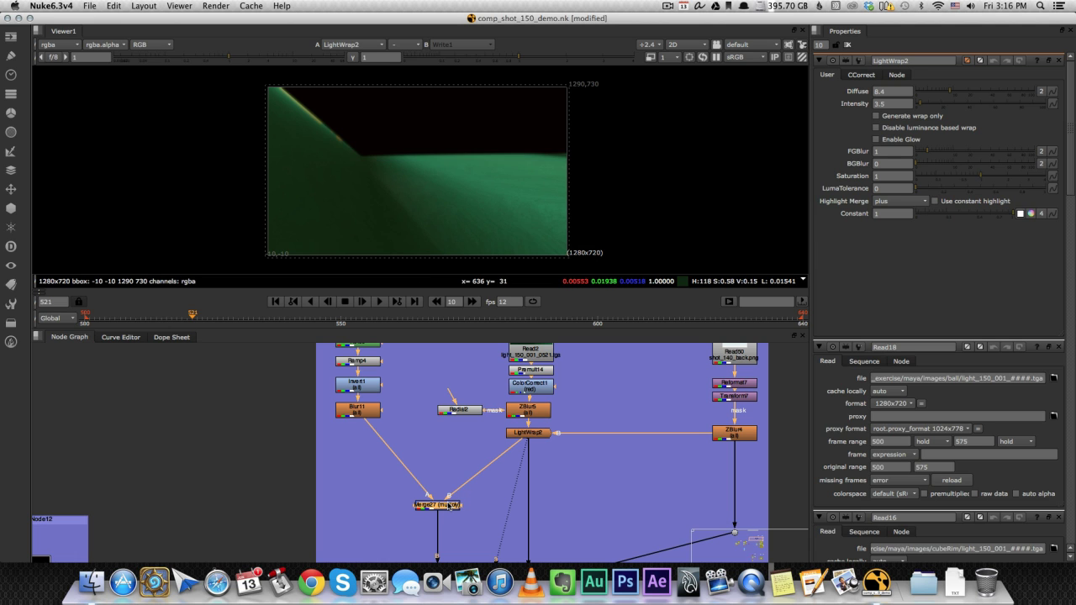
pyautogui.press('1')
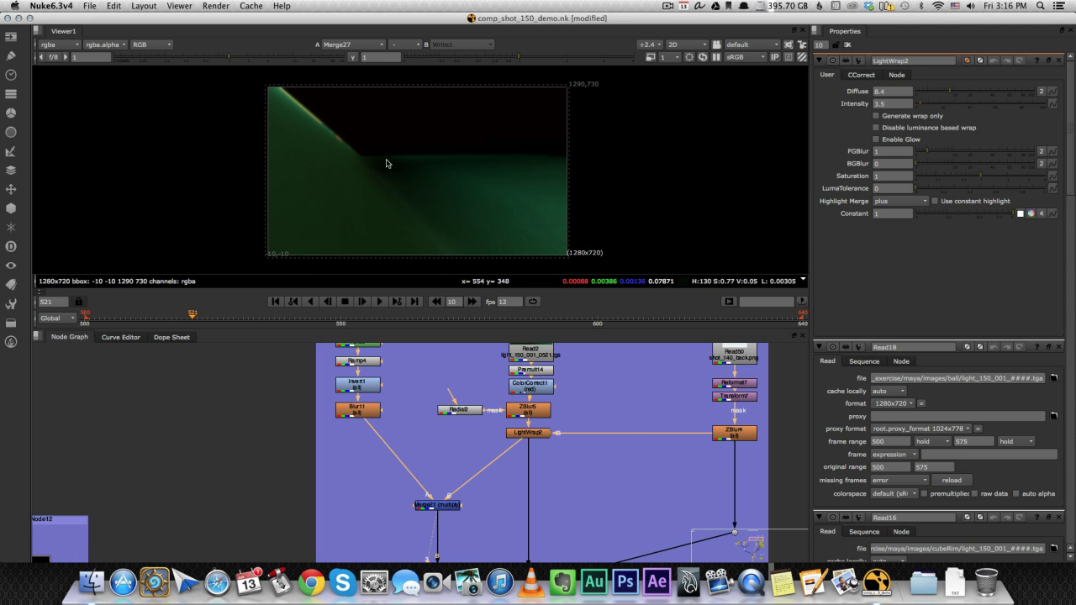
# - Display the shadow matte chain node by node, from Roto3 through Ramp4 and Invert1 to Blur11
pyautogui.moveTo(396, 390); pyautogui.dragTo(391, 424, button='middle')
pyautogui.click(362, 376)
pyautogui.press('1')
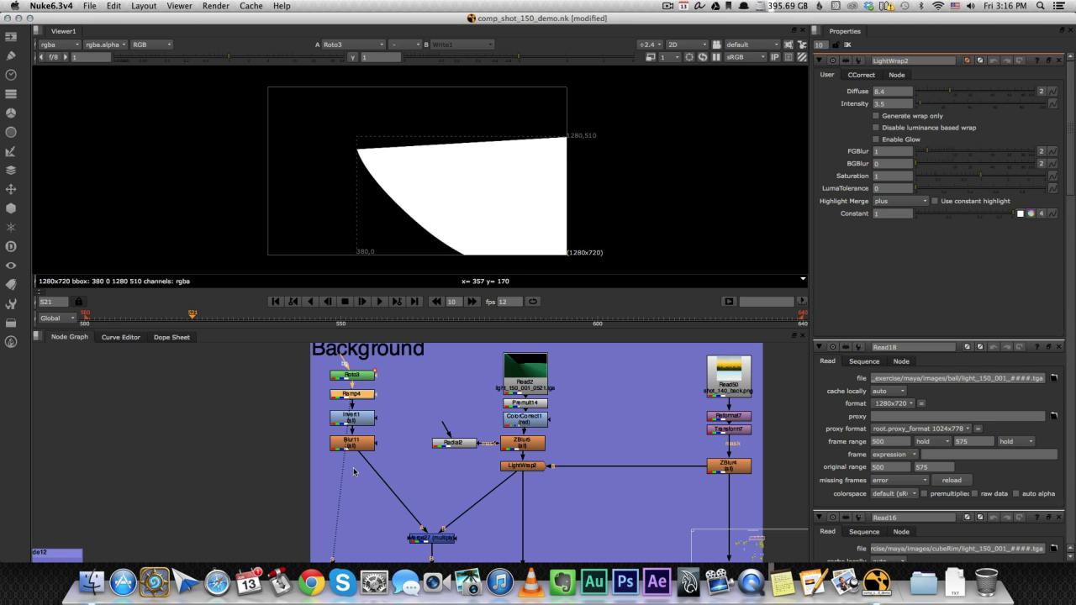
pyautogui.press('1')
pyautogui.click(368, 417)
pyautogui.press('1')
pyautogui.click(360, 443)
pyautogui.press('1')
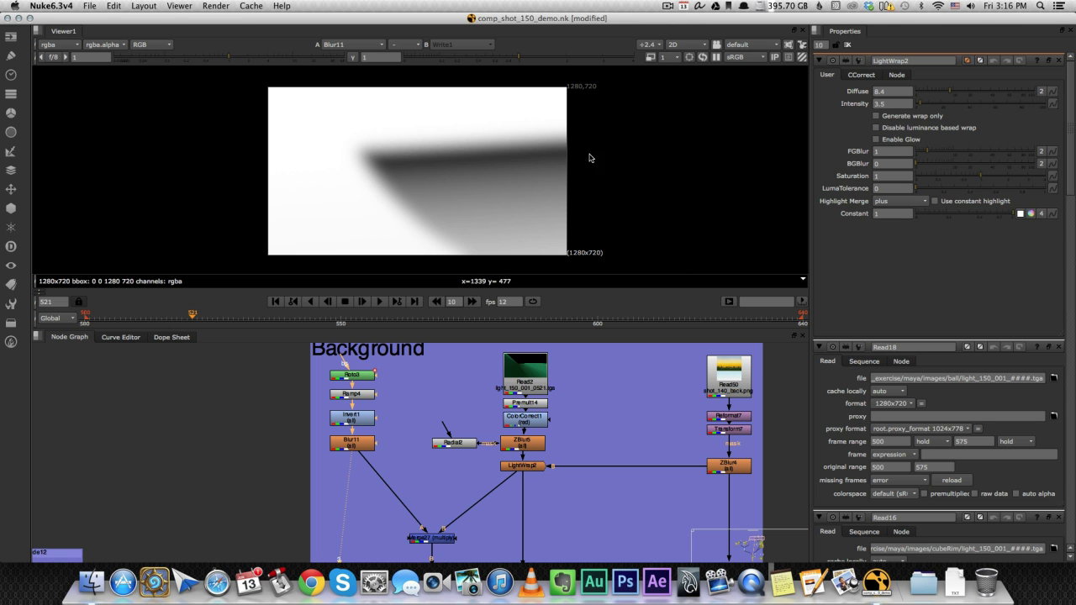
# - Compare the ground with and without the multiplied shadow by alternating between the Merge27 and LightWrap2 outputs
pyautogui.moveTo(449, 505); pyautogui.dragTo(425, 478, button='middle')
pyautogui.click(418, 515)
pyautogui.press('1')
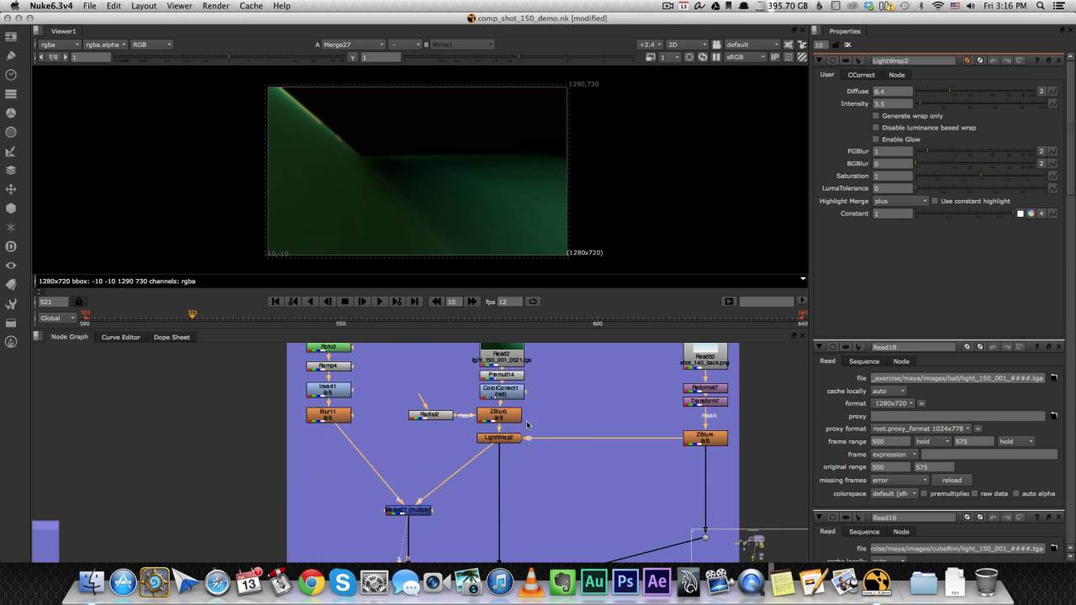
pyautogui.click(512, 436)
pyautogui.press('1')
pyautogui.click(402, 513)
pyautogui.press('1')
pyautogui.scroll(-2, 447, 511)
pyautogui.moveTo(456, 533); pyautogui.dragTo(393, 462, button='middle')
pyautogui.scroll(1, 393, 463)
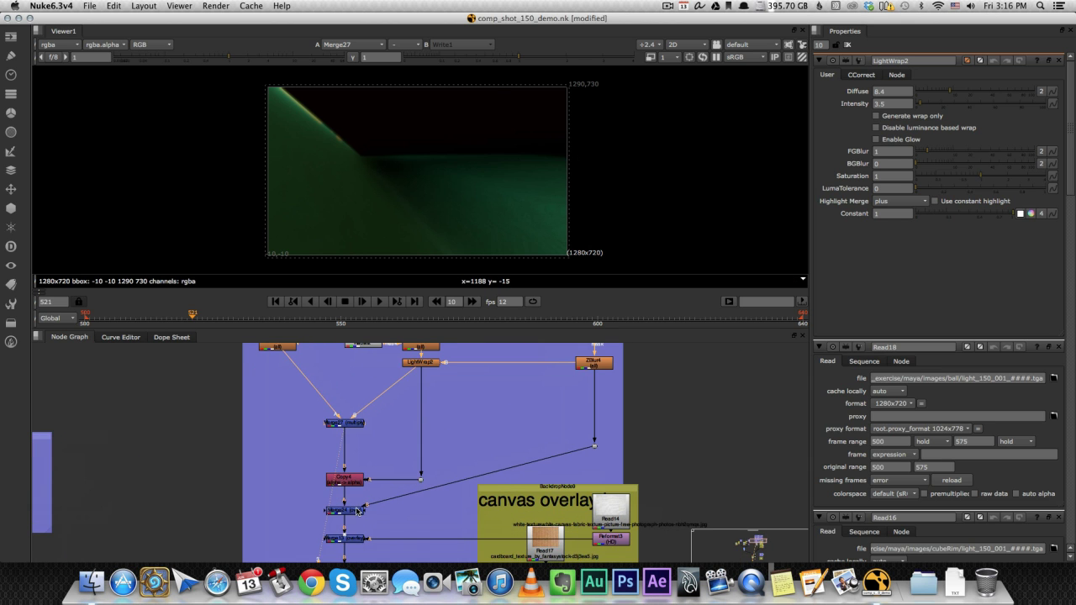
# - Display ZBlur4 and the Merge24 over output to inspect the ground composited onto the painted skyline
pyautogui.click(603, 364)
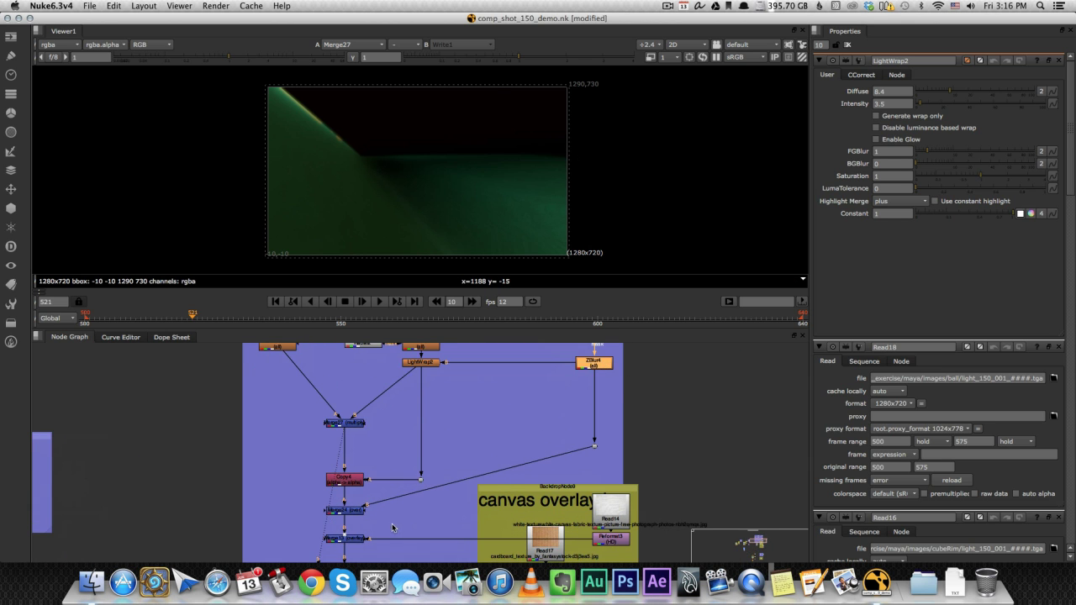
pyautogui.click(348, 424)
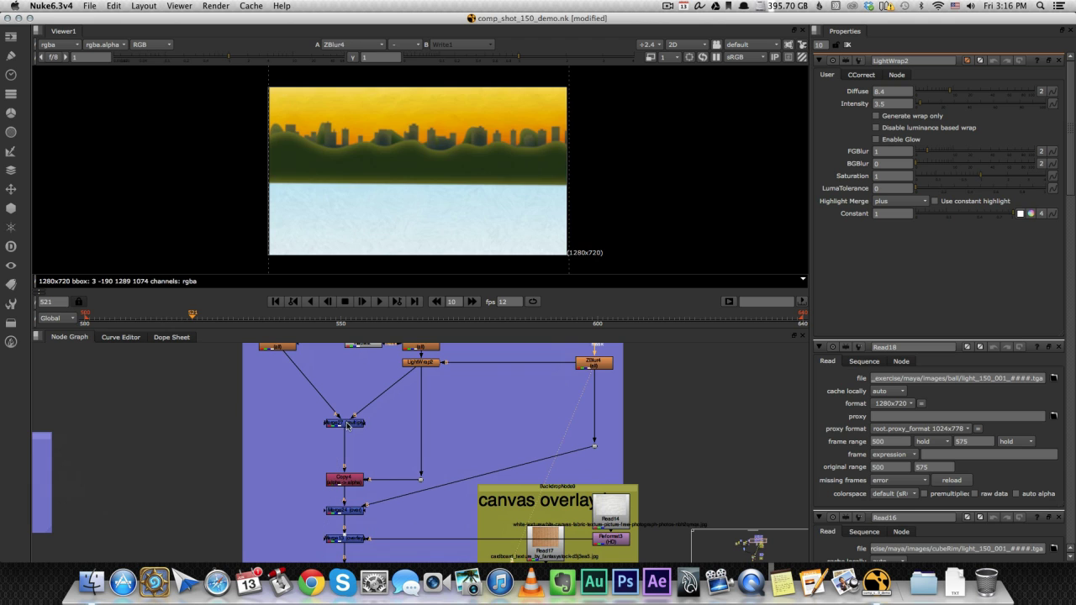
pyautogui.click(355, 512)
pyautogui.press('1')
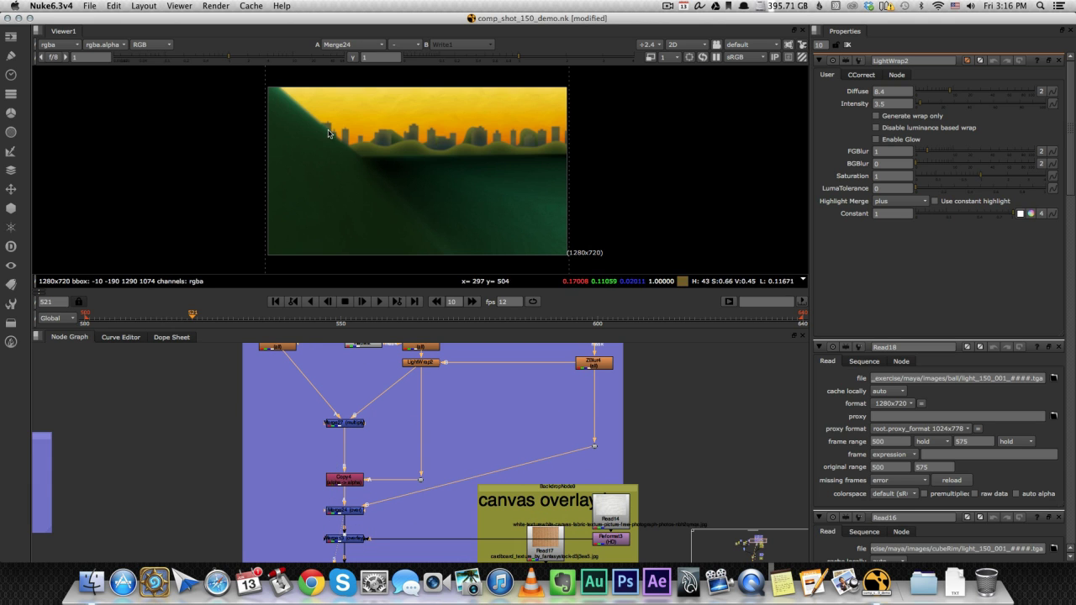
# - Display the white canvas texture Read14 in the canvas overlay group and inspect its weave up close
pyautogui.moveTo(369, 497); pyautogui.dragTo(393, 429, button='middle')
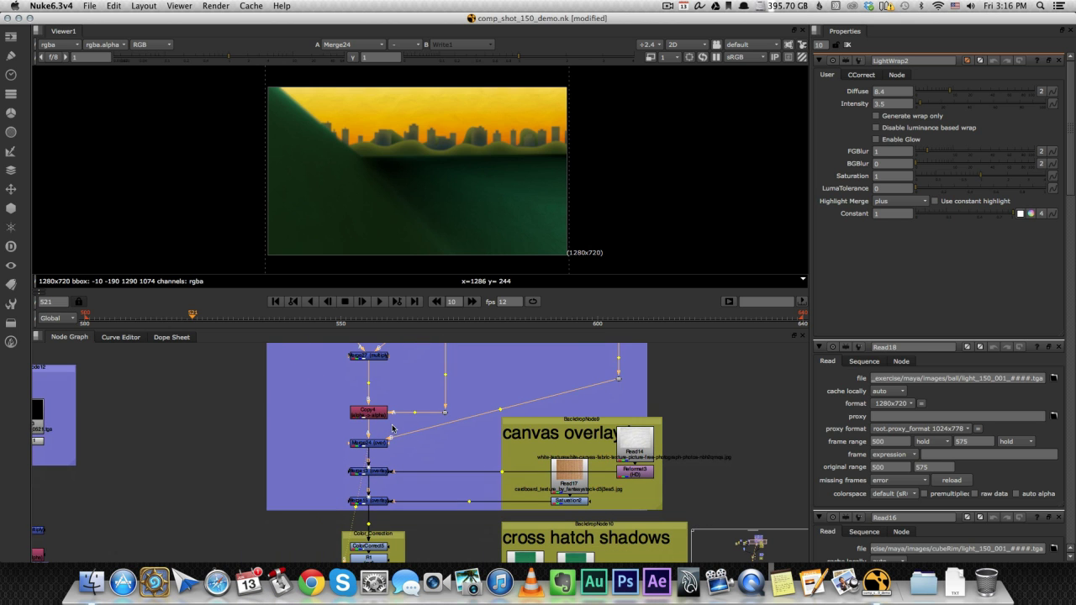
pyautogui.moveTo(514, 466); pyautogui.dragTo(433, 440, button='middle')
pyautogui.scroll(3, 464, 435)
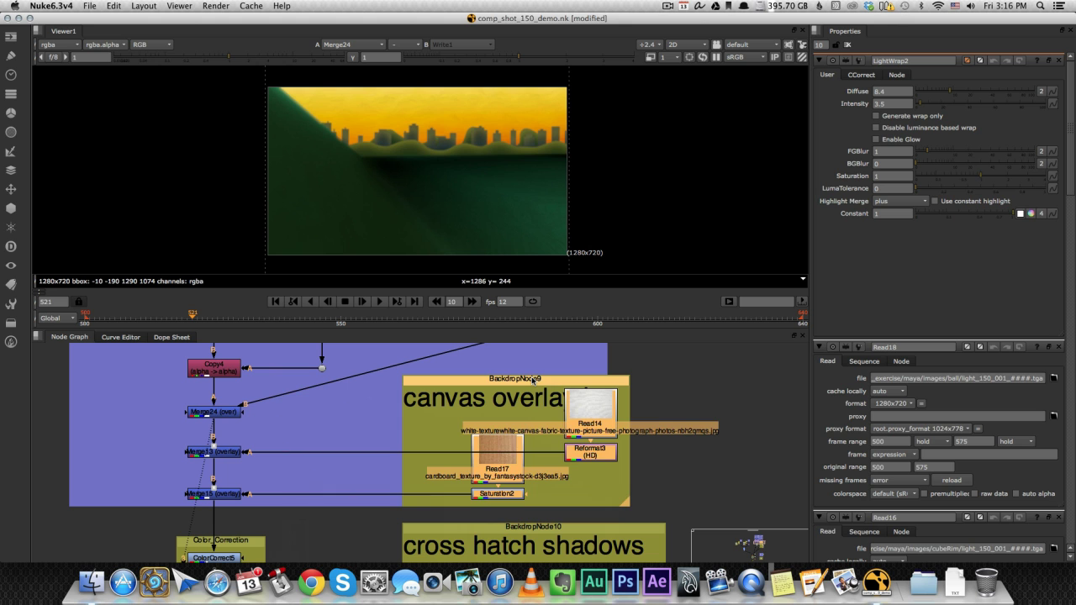
pyautogui.click(602, 411)
pyautogui.press('1')
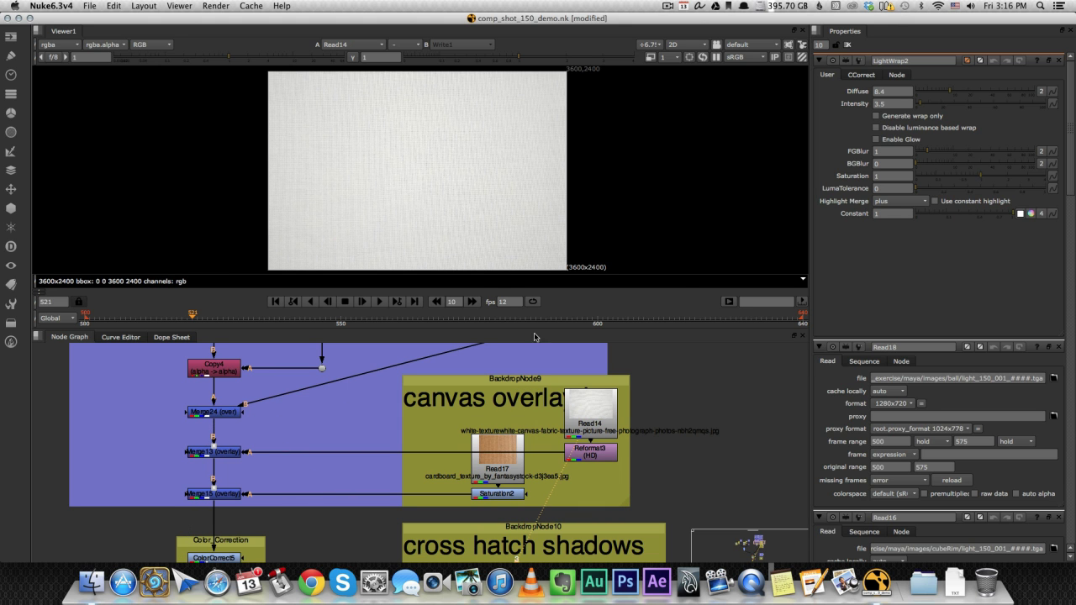
pyautogui.scroll(5, 377, 188)
pyautogui.scroll(2, 378, 190)
pyautogui.scroll(-5, 388, 195)
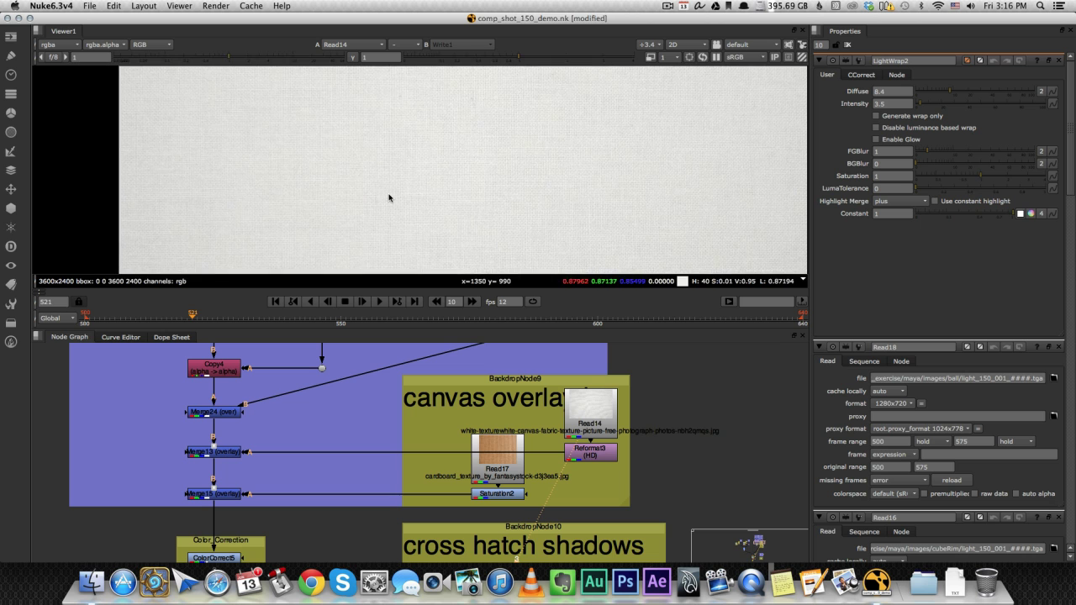
# - Display the HD-reformatted canvas from Reformat3 and the Merge13 overlay output to inspect the texture on the background
pyautogui.click(588, 457)
pyautogui.press('1')
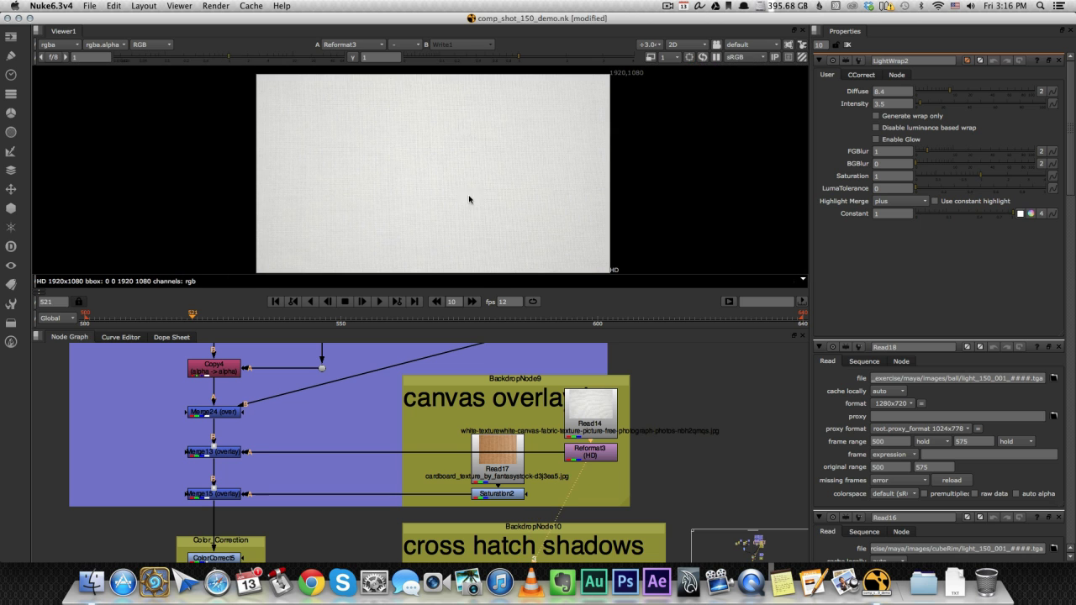
pyautogui.moveTo(283, 469); pyautogui.dragTo(335, 468, button='middle')
pyautogui.click(276, 451)
pyautogui.press('1')
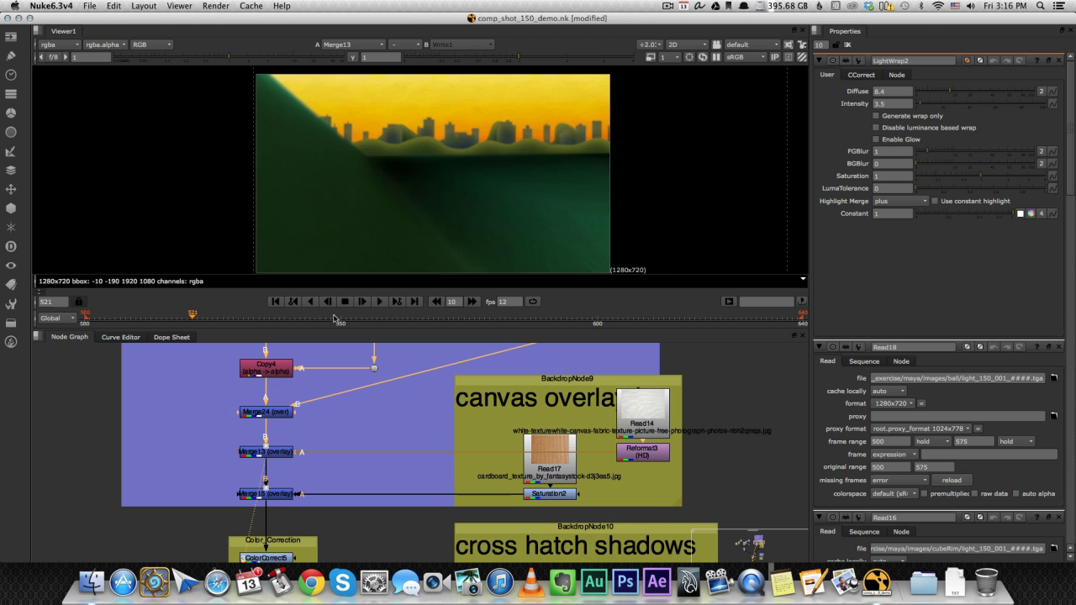
pyautogui.moveTo(434, 190); pyautogui.dragTo(387, 196, button='middle')
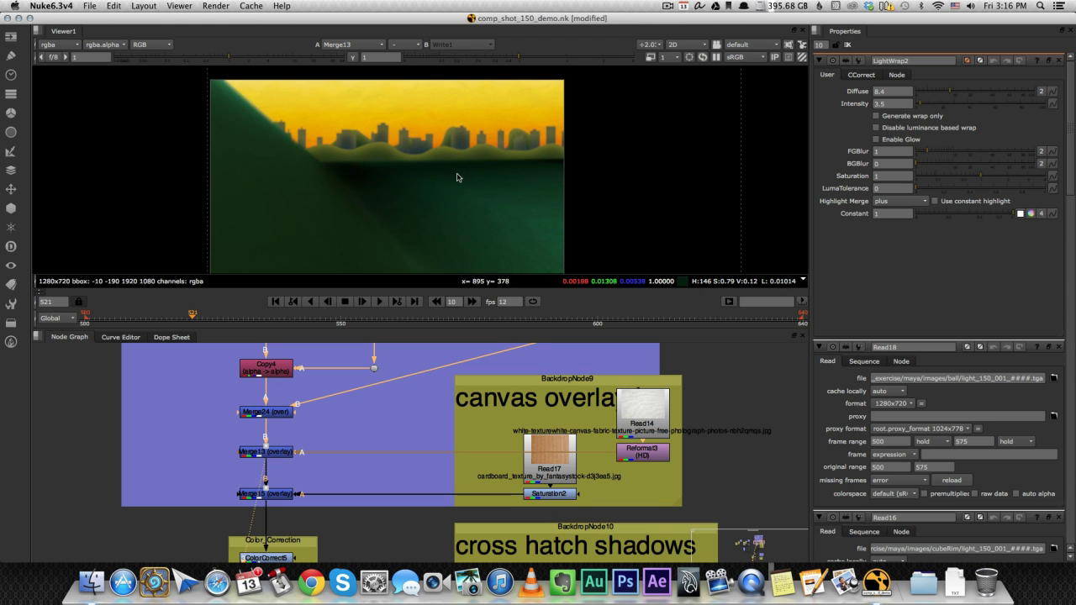
pyautogui.moveTo(459, 178); pyautogui.dragTo(461, 170, button='middle')
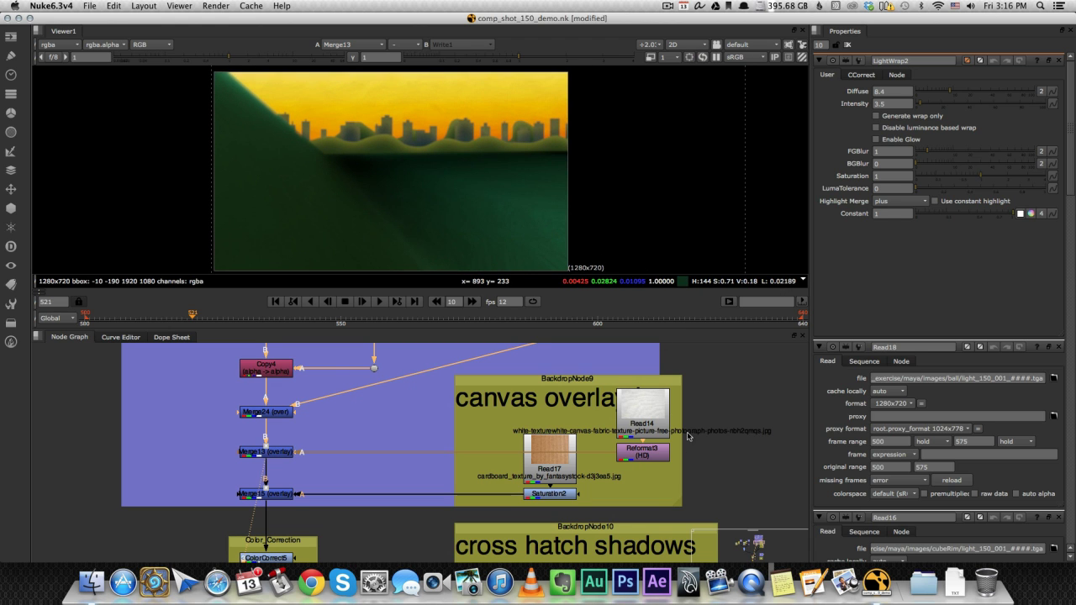
# - Display the cardboard texture Read17 and its desaturated version from Saturation2, and inspect the grain up close
pyautogui.moveTo(571, 488); pyautogui.dragTo(599, 469, button='middle')
pyautogui.click(588, 449)
pyautogui.press('1')
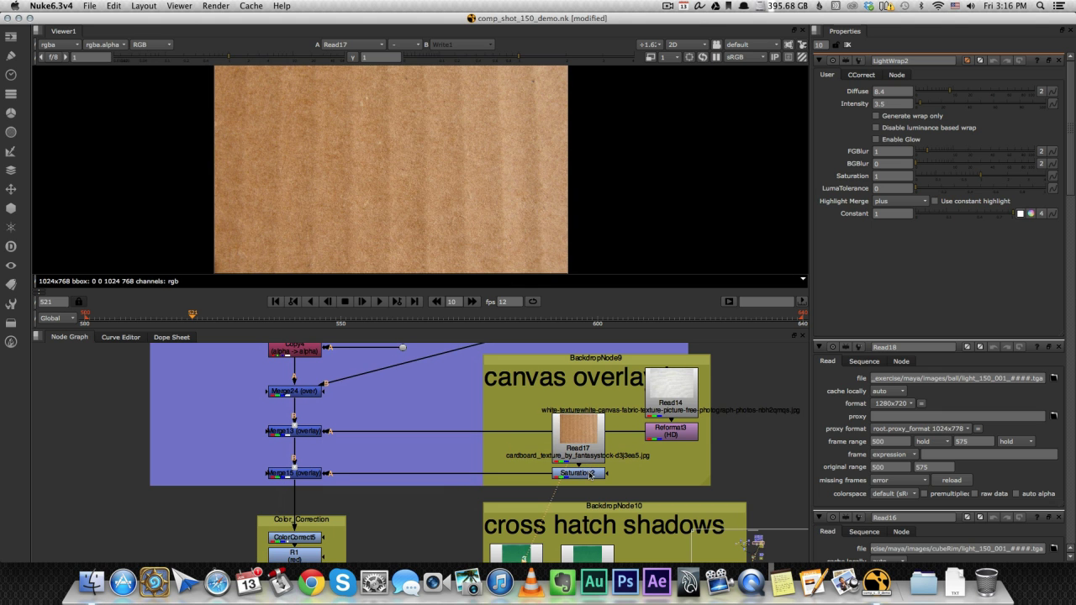
pyautogui.click(590, 475)
pyautogui.scroll(6, 368, 189)
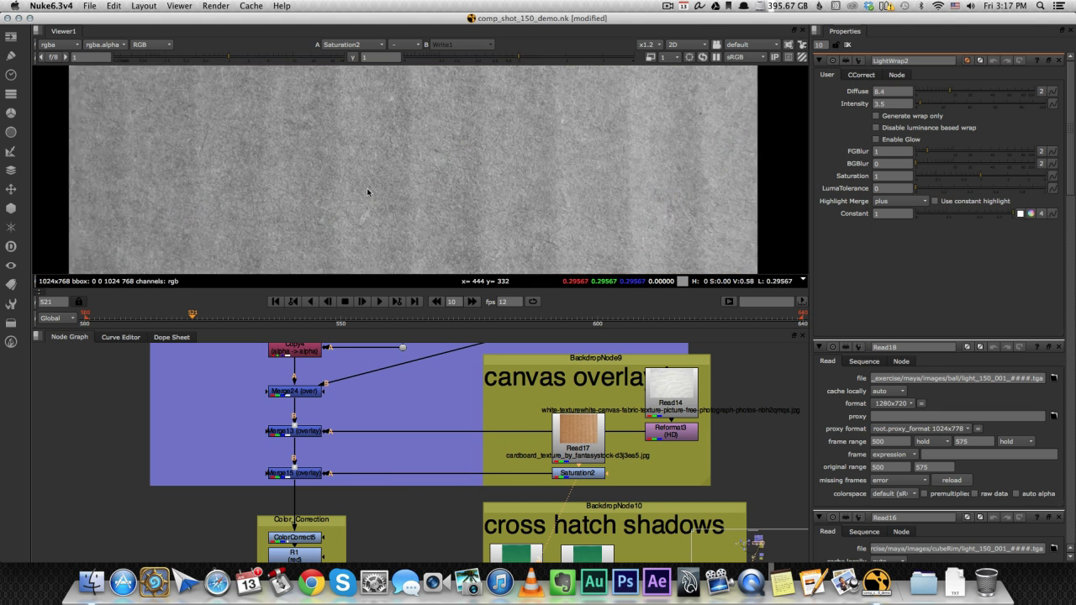
# - Display the Merge15 overlay output to inspect the cardboard texture blended onto the background
pyautogui.scroll(-5, 368, 189)
pyautogui.scroll(-3, 367, 188)
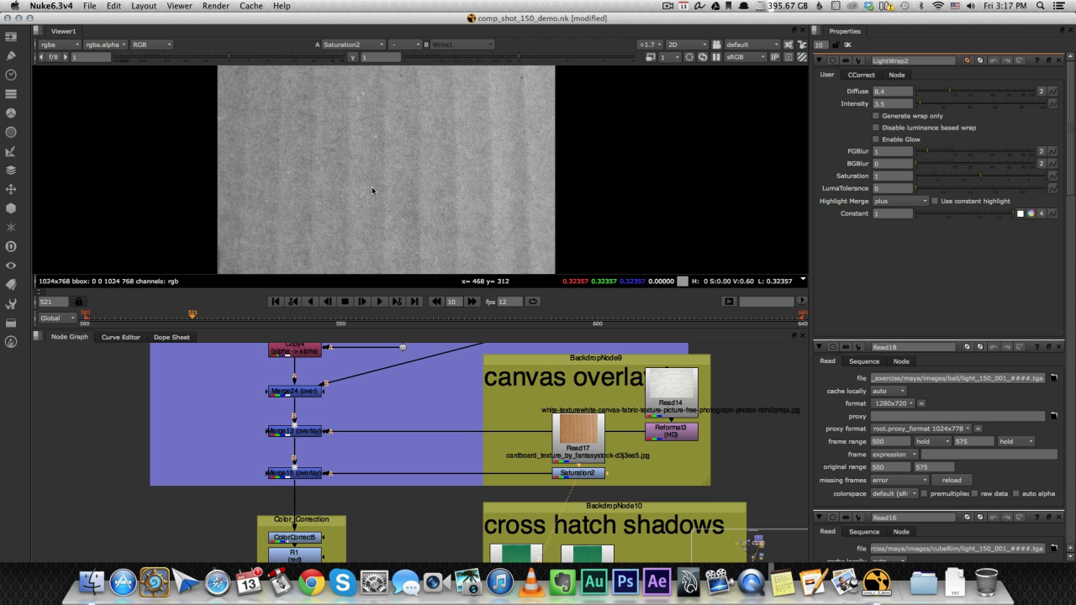
pyautogui.click(304, 475)
pyautogui.press('1')
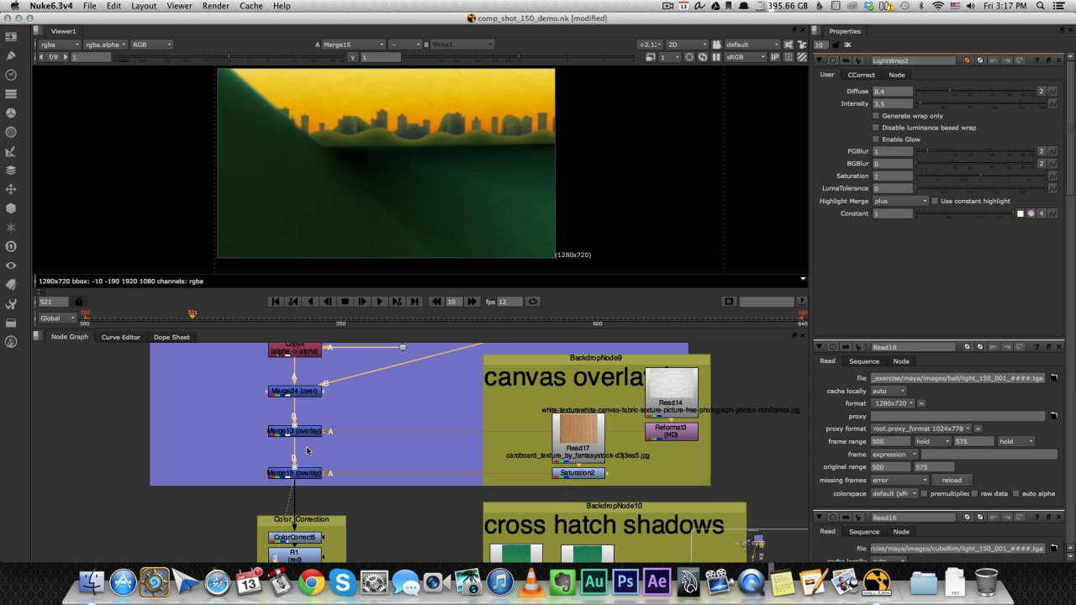
# - Display ColorCorrect5, R1, G1, B1 and ZBlur2 of the Color_Correction group in turn to inspect each grading stage
pyautogui.scroll(-2, 312, 477)
pyautogui.scroll(1, 312, 479)
pyautogui.moveTo(312, 496)
pyautogui.mouseDown(button='middle')
pyautogui.moveTo(313, 429)
pyautogui.moveTo(333, 377)
pyautogui.mouseUp(button='middle')
pyautogui.click(330, 406)
pyautogui.press('1')
pyautogui.click(329, 426)
pyautogui.press('1')
pyautogui.click(327, 447)
pyautogui.press('1')
pyautogui.click(328, 465)
pyautogui.press('1')
pyautogui.click(328, 488)
pyautogui.press('1')
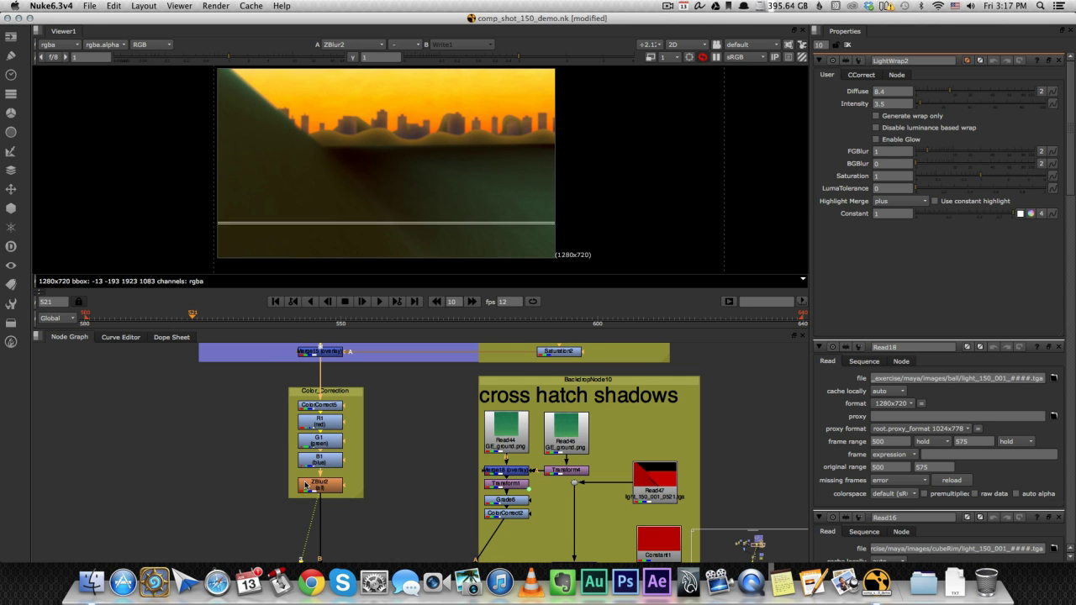
pyautogui.moveTo(416, 164); pyautogui.dragTo(416, 169, button='middle')
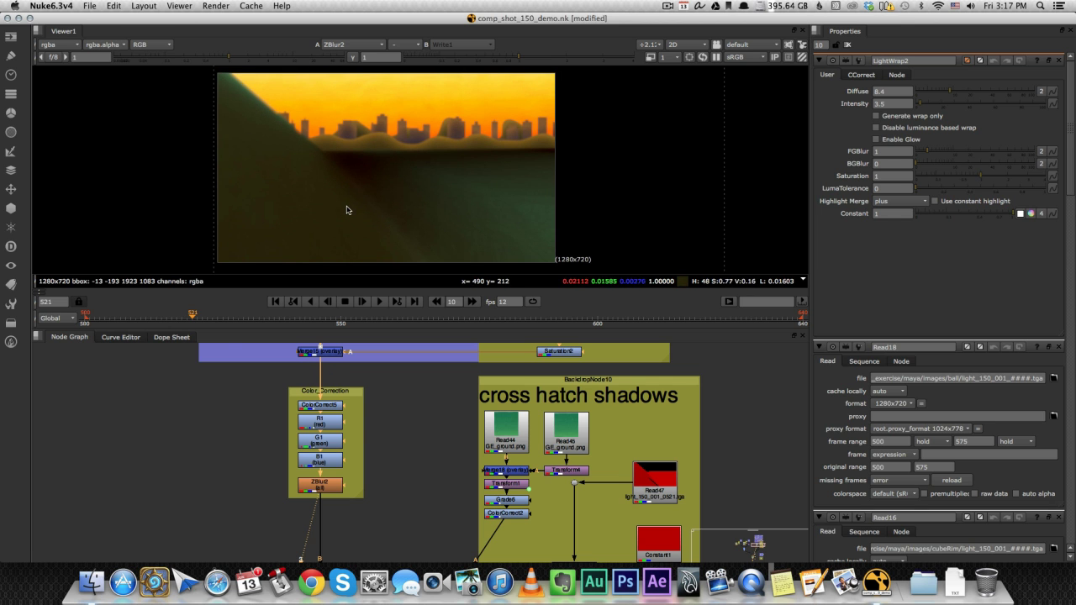
# - Display the red shadow render pass Read47 in the cross hatch shadows group
pyautogui.scroll(-4, 401, 431)
pyautogui.moveTo(385, 484)
pyautogui.mouseDown(button='middle')
pyautogui.moveTo(348, 369)
pyautogui.moveTo(355, 431)
pyautogui.moveTo(335, 522)
pyautogui.mouseUp(button='middle')
pyautogui.moveTo(356, 399)
pyautogui.mouseDown(button='middle')
pyautogui.moveTo(327, 452)
pyautogui.moveTo(292, 416)
pyautogui.mouseUp(button='middle')
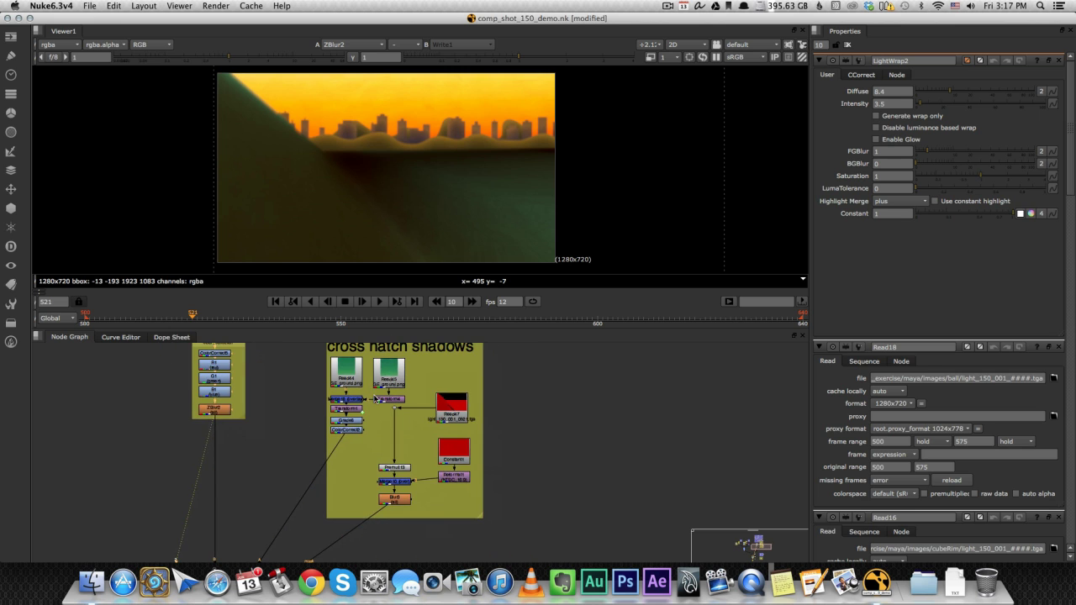
pyautogui.scroll(2, 376, 400)
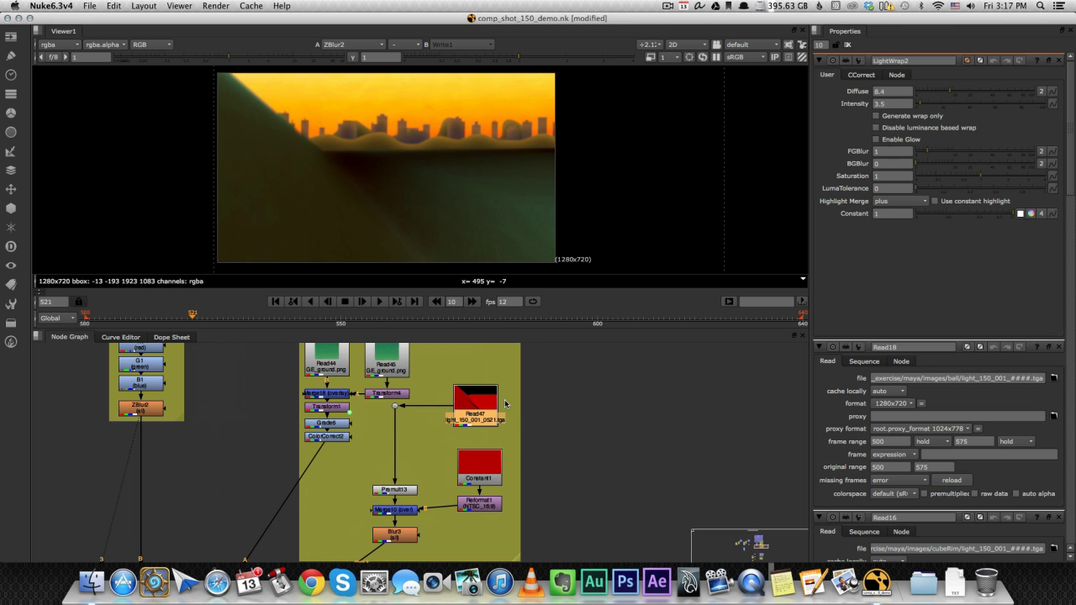
pyautogui.press('1')
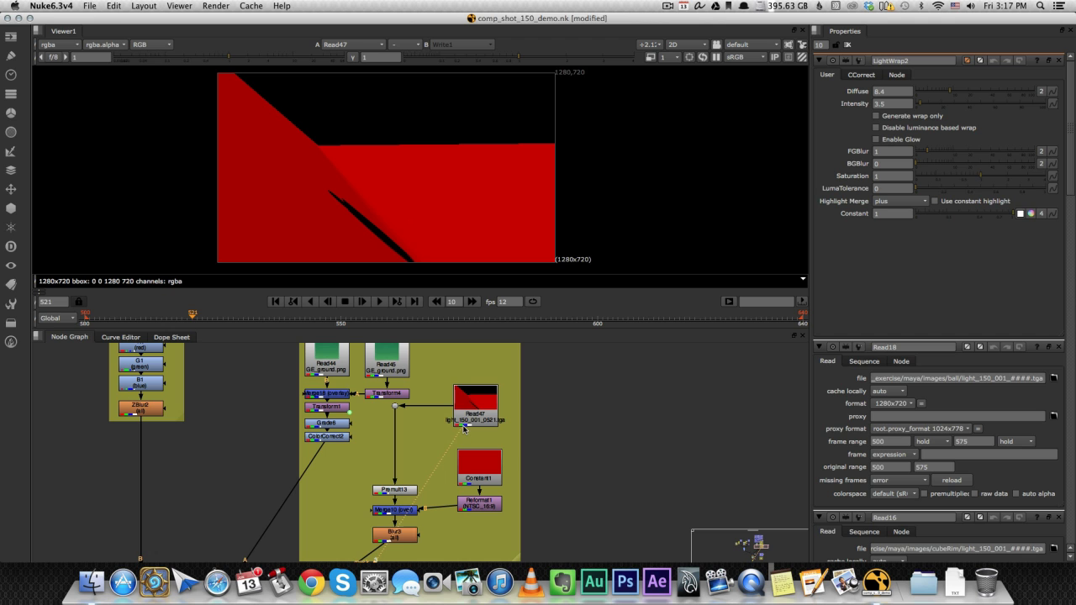
# - Display the Merge10 over output and its blurred version from Blur3 to inspect the shadow matte
pyautogui.click(402, 492)
pyautogui.moveTo(414, 520); pyautogui.dragTo(426, 474, button='middle')
pyautogui.click(420, 464)
pyautogui.press('1')
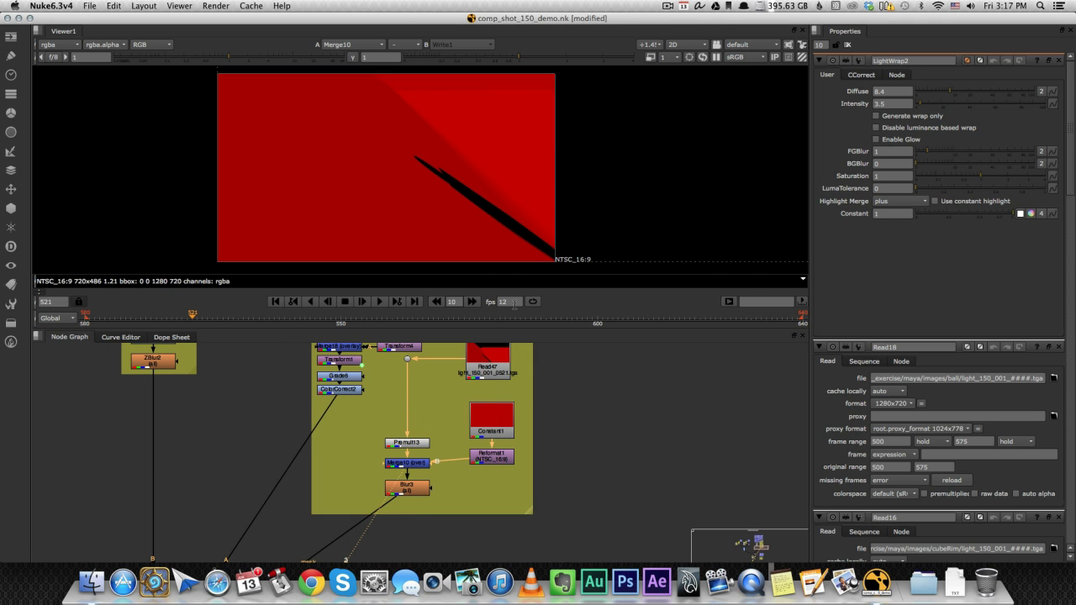
pyautogui.click(400, 493)
pyautogui.press('1')
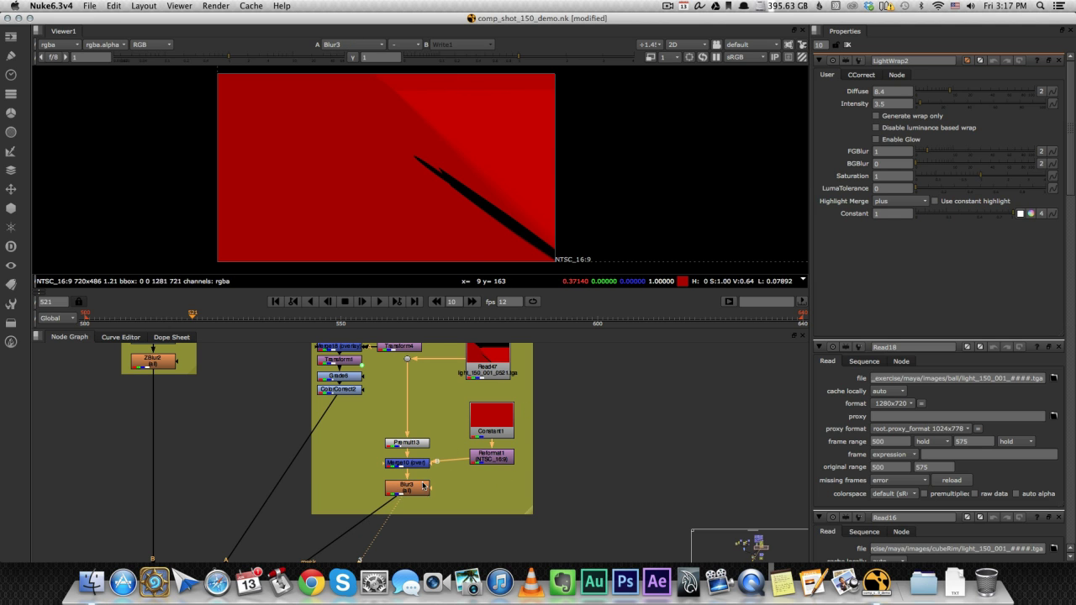
# - Display the ground texture Read45 and its transformed version from Transform4 in the cross hatch shadows group
pyautogui.scroll(-1, 415, 483)
pyautogui.moveTo(354, 468); pyautogui.dragTo(402, 433, button='middle')
pyautogui.scroll(-1, 367, 498)
pyautogui.moveTo(364, 511); pyautogui.dragTo(369, 522, button='middle')
pyautogui.scroll(-3, 429, 370)
pyautogui.moveTo(438, 361); pyautogui.dragTo(410, 432, button='middle')
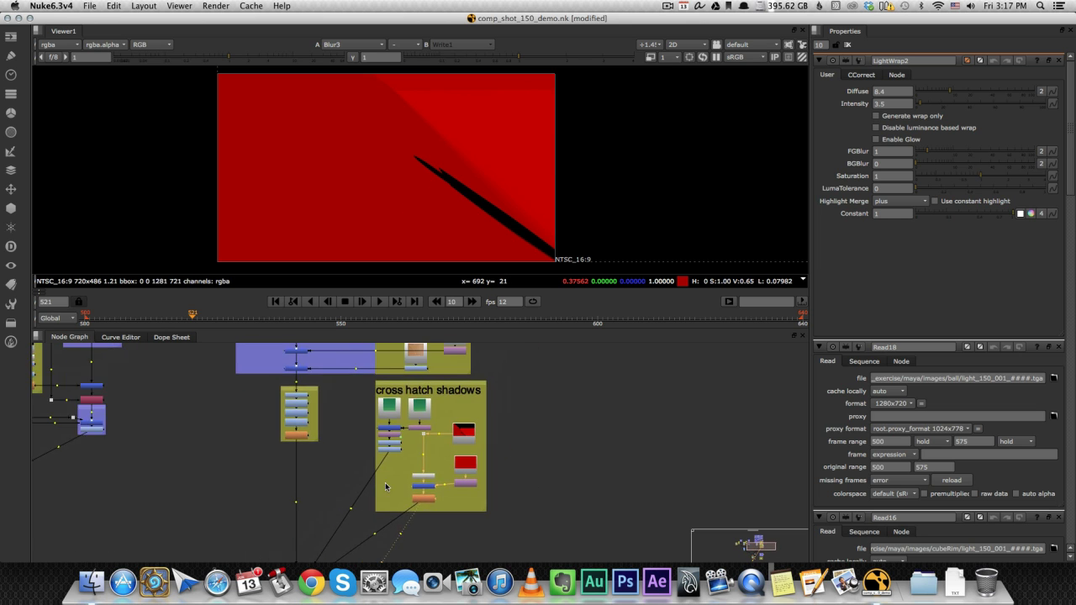
pyautogui.scroll(6, 410, 432)
pyautogui.click(435, 389)
pyautogui.press('1')
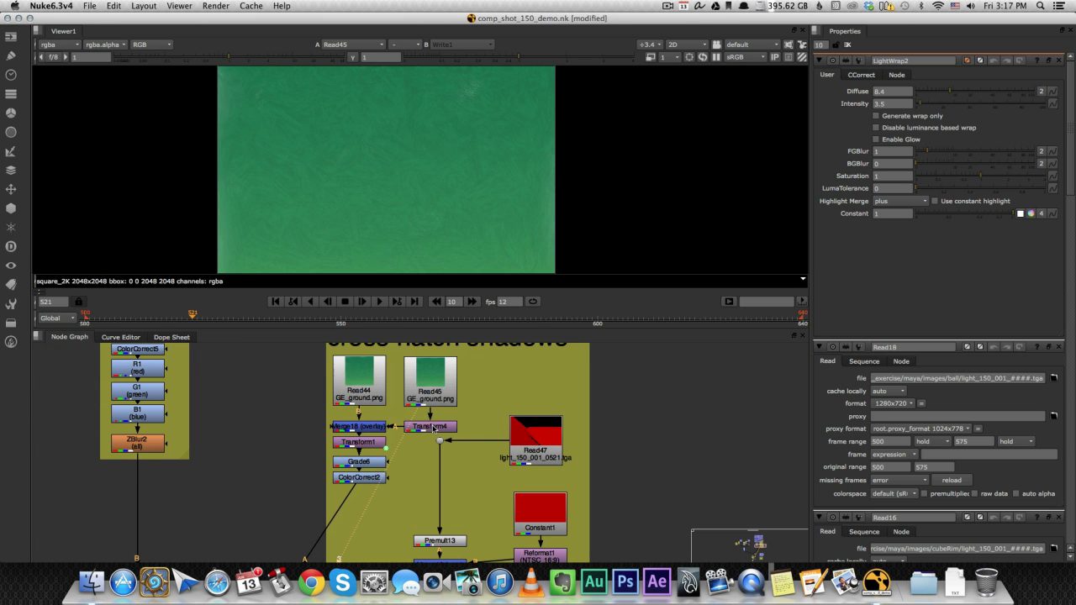
pyautogui.click(434, 429)
pyautogui.press('1')
# - Display Read44, Merge18, Transform1, Grade6 and ColorCorrect2 in turn to inspect how the hatch texture is built
pyautogui.click(363, 392)
pyautogui.press('1')
pyautogui.click(368, 429)
pyautogui.press('1')
pyautogui.click(370, 443)
pyautogui.press('1')
pyautogui.click(371, 462)
pyautogui.press('1')
pyautogui.click(371, 478)
pyautogui.press('1')
pyautogui.scroll(-3, 366, 169)
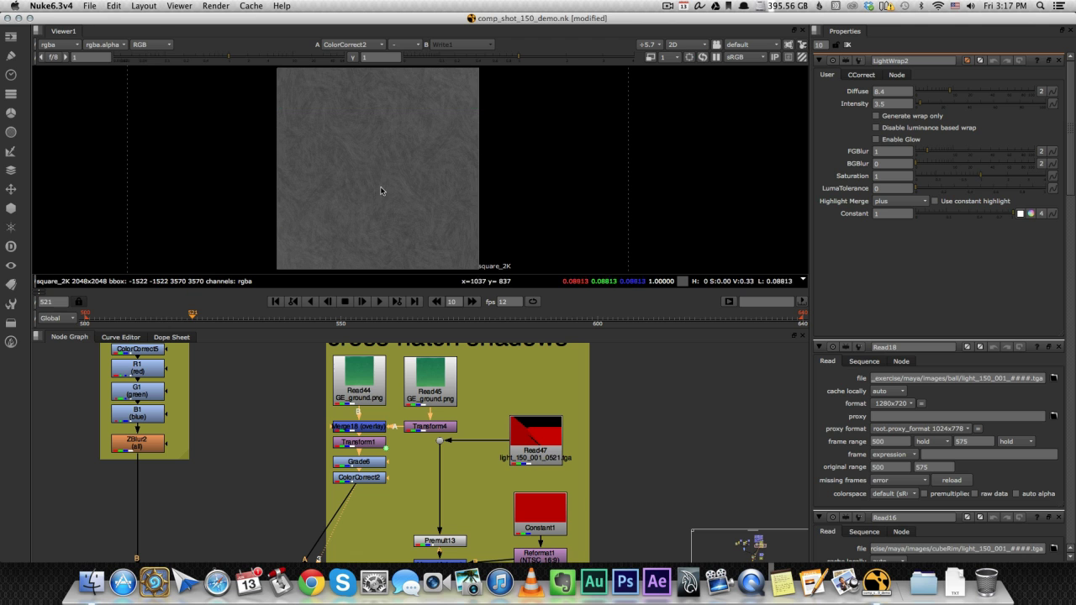
# - Display the Merge9 overlay output to inspect the hatched shadow on the ground
pyautogui.scroll(-2, 318, 490)
pyautogui.moveTo(308, 538); pyautogui.dragTo(368, 433, button='middle')
pyautogui.moveTo(331, 486); pyautogui.dragTo(375, 426, button='middle')
pyautogui.scroll(2, 374, 424)
pyautogui.click(299, 500)
pyautogui.press('1')
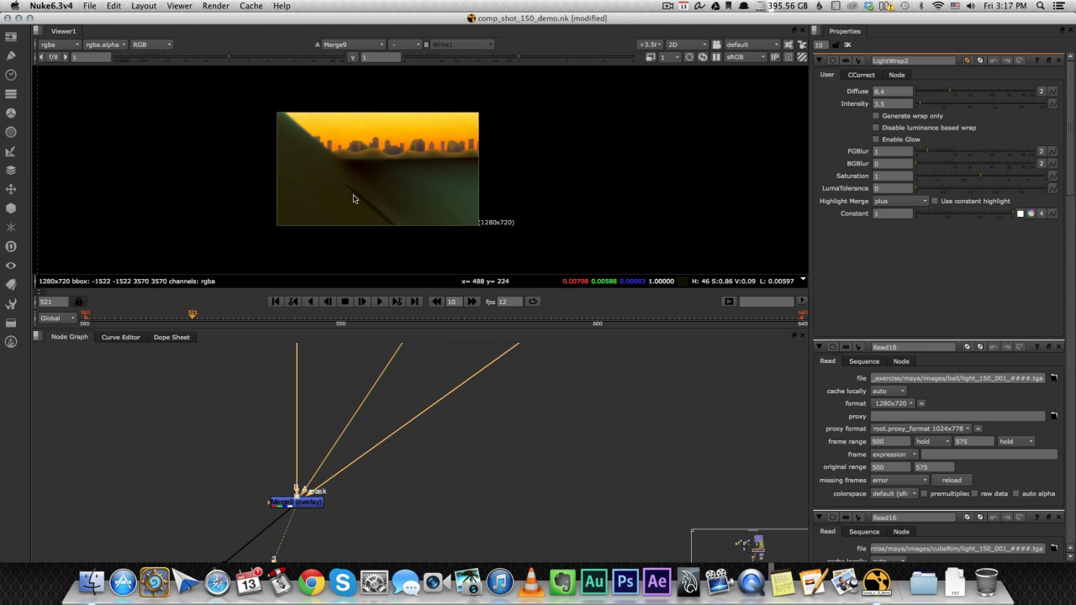
pyautogui.scroll(2, 372, 210)
# - Go back to the cross hatch shadows group, select Blur3, and display the hatch texture from ColorCorrect2
pyautogui.moveTo(455, 428); pyautogui.dragTo(375, 510, button='middle')
pyautogui.moveTo(450, 380); pyautogui.dragTo(350, 507, button='middle')
pyautogui.moveTo(436, 487); pyautogui.dragTo(404, 524, button='middle')
pyautogui.click(397, 531)
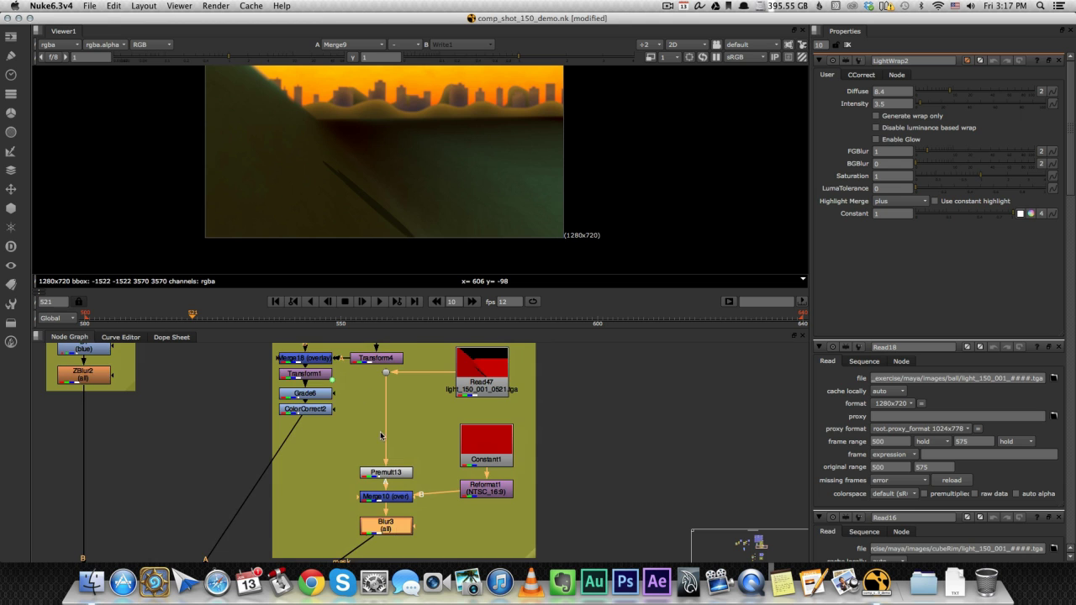
pyautogui.moveTo(361, 395); pyautogui.dragTo(364, 433, button='middle')
pyautogui.click(311, 446)
pyautogui.press('1')
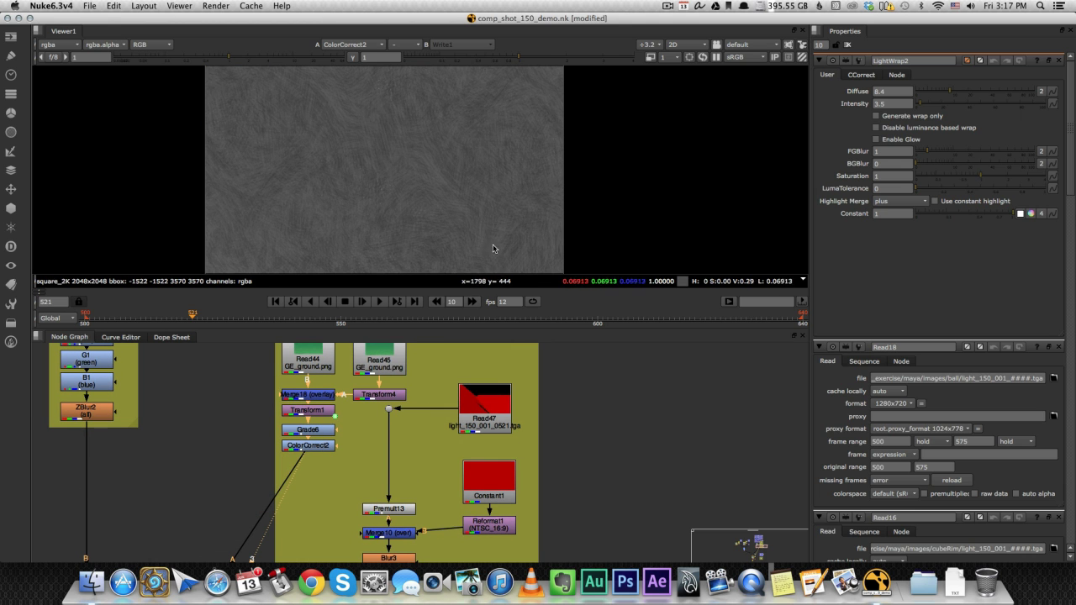
# - Display Merge9 again and inspect the hatched shadow up close and in the full frame at frame 521
pyautogui.scroll(-3, 200, 490)
pyautogui.moveTo(196, 513); pyautogui.dragTo(281, 375, button='middle')
pyautogui.click(210, 505)
pyautogui.press('1')
pyautogui.scroll(5, 376, 208)
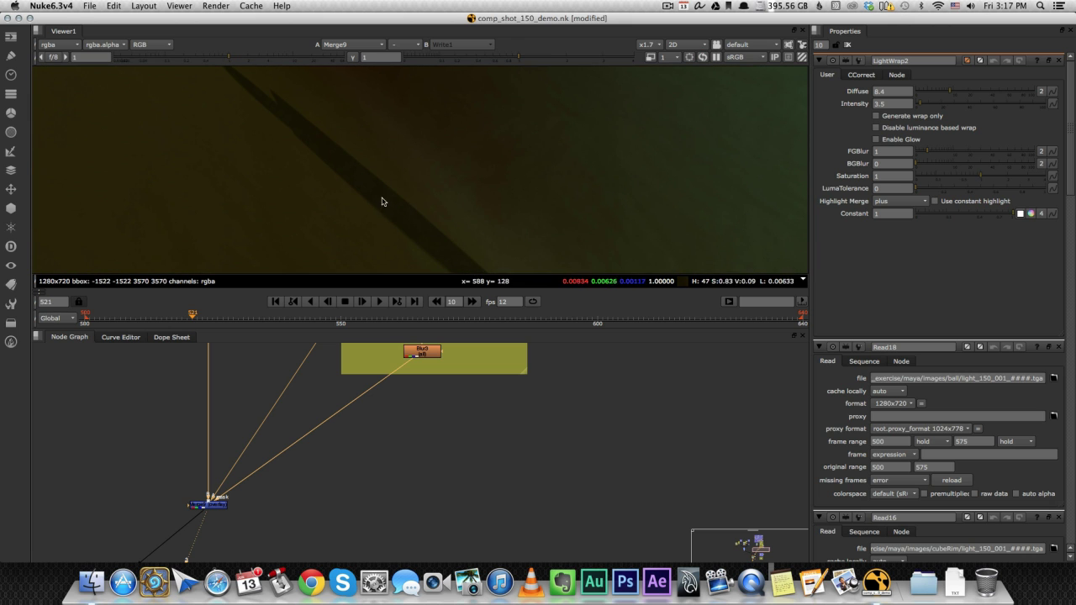
pyautogui.scroll(-6, 374, 164)
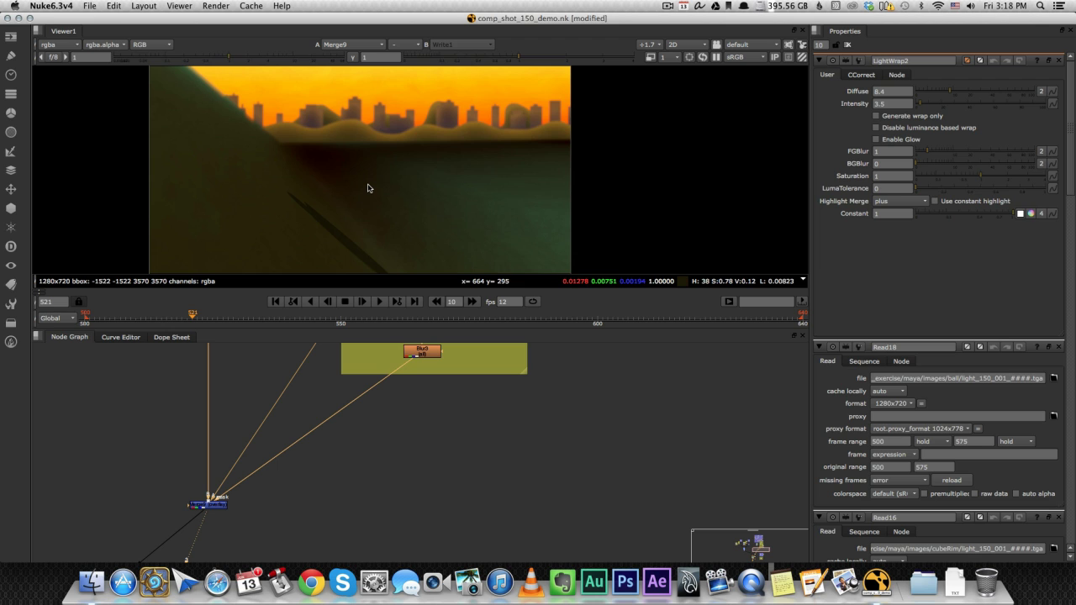
pyautogui.scroll(-1, 366, 193)
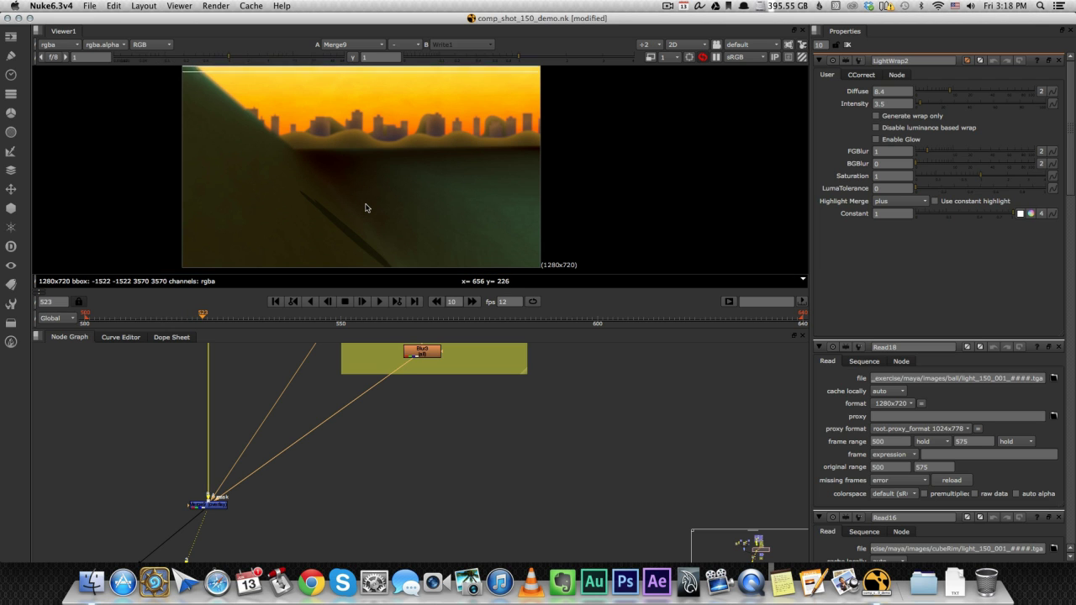
pyautogui.press('Left')
pyautogui.scroll(-1, 366, 207)
pyautogui.scroll(1, 362, 208)
pyautogui.scroll(-1, 388, 402)
# - Go to the Cube group and display its colour render pass Read53
pyautogui.moveTo(374, 390); pyautogui.dragTo(443, 462, button='middle')
pyautogui.scroll(-2, 443, 462)
pyautogui.moveTo(393, 505)
pyautogui.mouseDown(button='middle')
pyautogui.moveTo(398, 398)
pyautogui.moveTo(399, 451)
pyautogui.moveTo(367, 498)
pyautogui.mouseUp(button='middle')
pyautogui.moveTo(400, 386); pyautogui.dragTo(409, 442, button='middle')
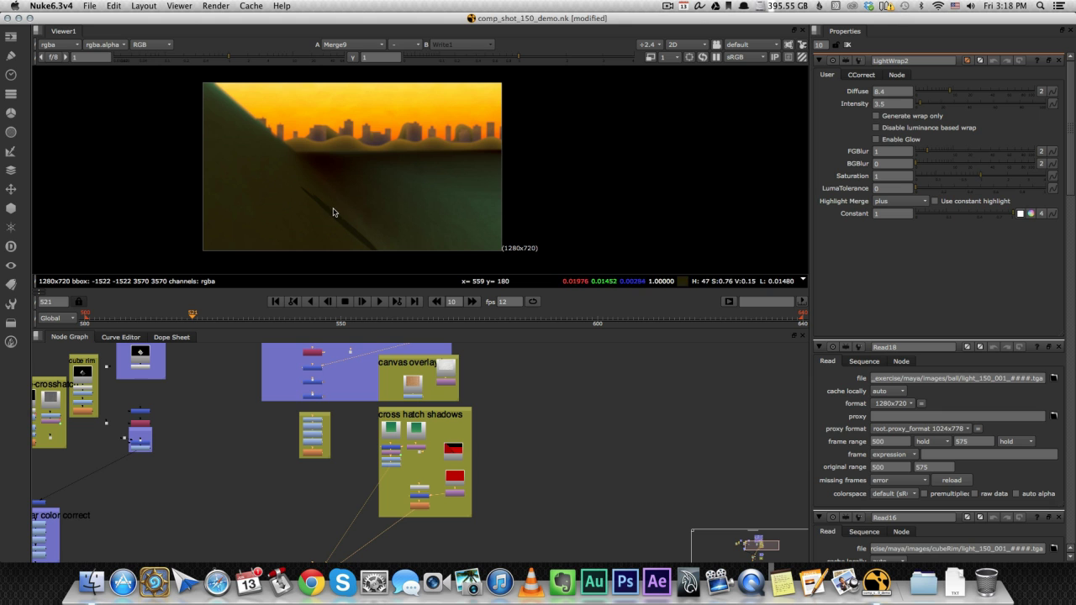
pyautogui.moveTo(175, 402); pyautogui.dragTo(467, 454, button='middle')
pyautogui.scroll(2, 466, 452)
pyautogui.moveTo(420, 372); pyautogui.dragTo(498, 392, button='middle')
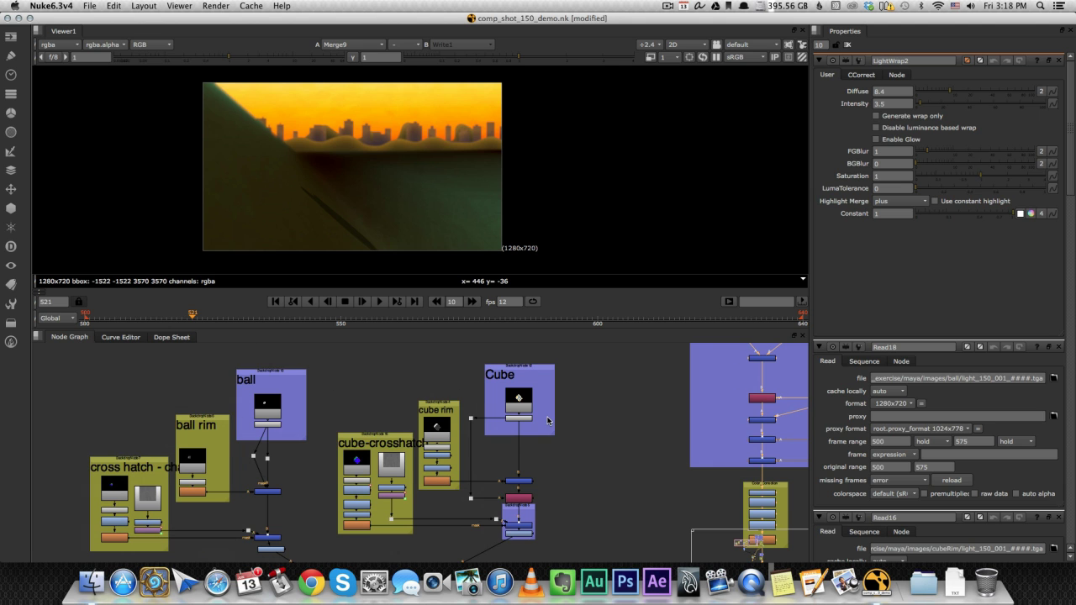
pyautogui.scroll(2, 552, 424)
pyautogui.click(506, 386)
pyautogui.press('1')
# - Display the premultiplied cube from Premult1 and the Merge2 multiply output that adds the rim pass
pyautogui.click(516, 434)
pyautogui.moveTo(527, 442); pyautogui.dragTo(534, 387, button='middle')
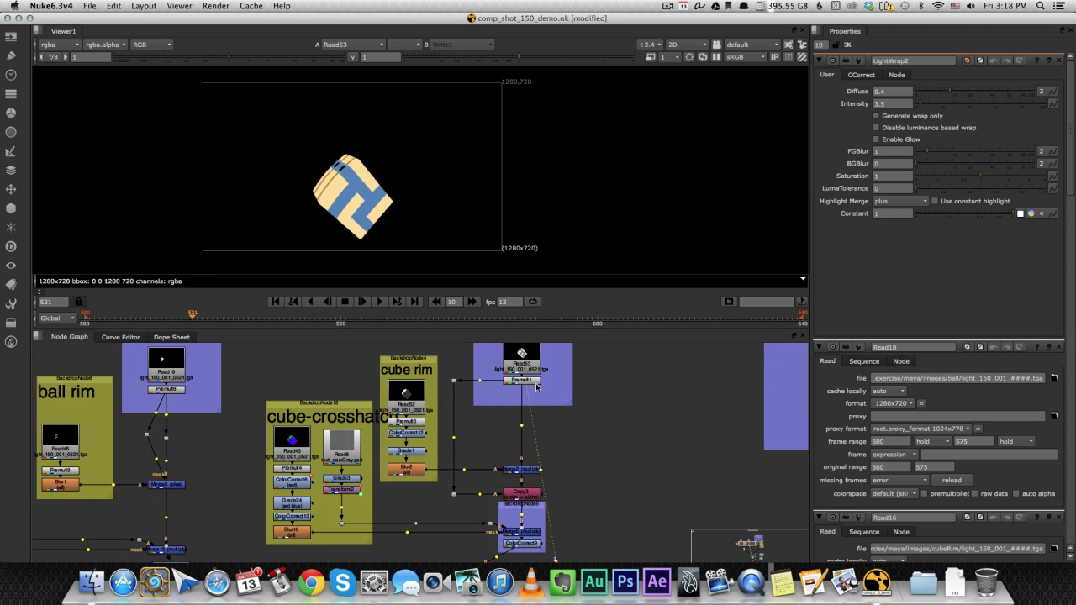
pyautogui.press('1')
pyautogui.click(529, 470)
pyautogui.scroll(2, 529, 476)
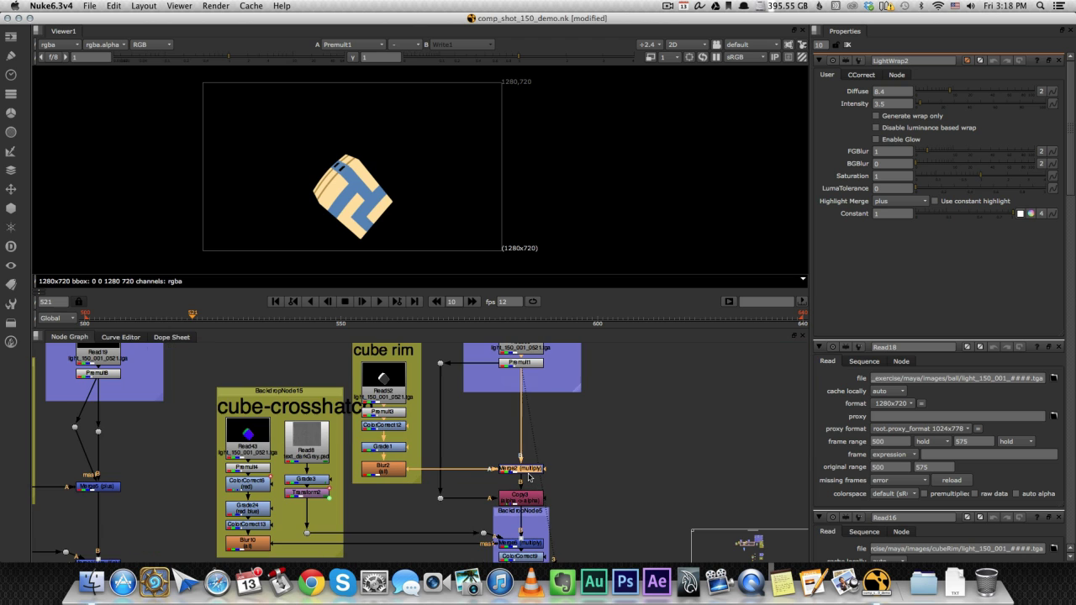
pyautogui.press('1')
# - Display the cube rim nodes Read52, Premult3, ColorCorrect12, Grade1 and Blur2 in turn to inspect the rim matte
pyautogui.click(383, 377)
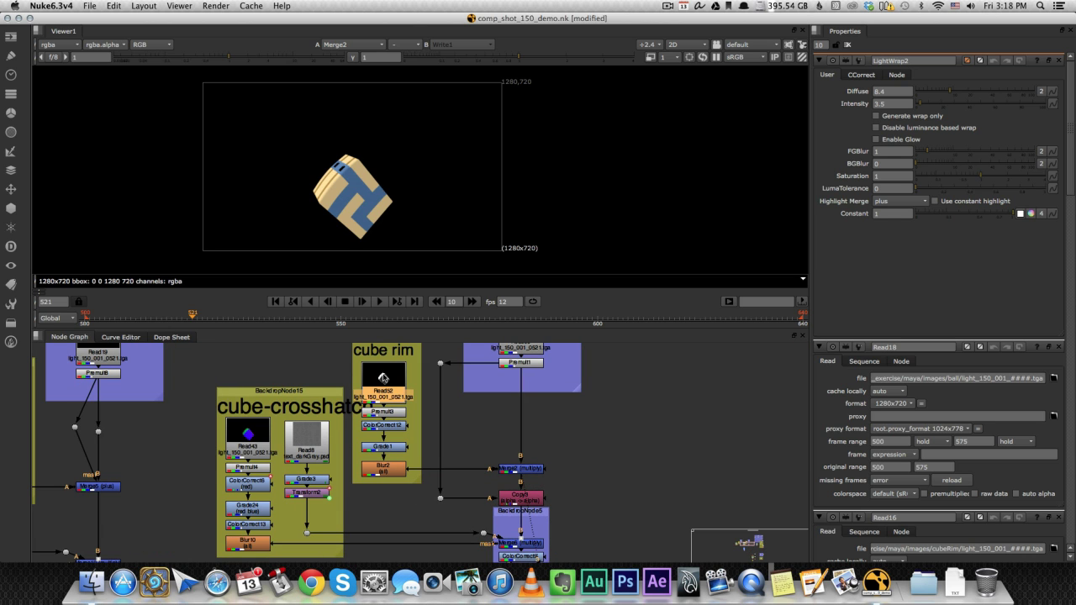
pyautogui.moveTo(508, 391); pyautogui.dragTo(411, 416, button='middle')
pyautogui.press('1')
pyautogui.click(300, 440)
pyautogui.press('1')
pyautogui.click(299, 453)
pyautogui.press('1')
pyautogui.click(296, 475)
pyautogui.press('1')
pyautogui.click(287, 500)
pyautogui.press('1')
pyautogui.click(297, 474)
pyautogui.press('1')
pyautogui.click(294, 495)
pyautogui.press('1')
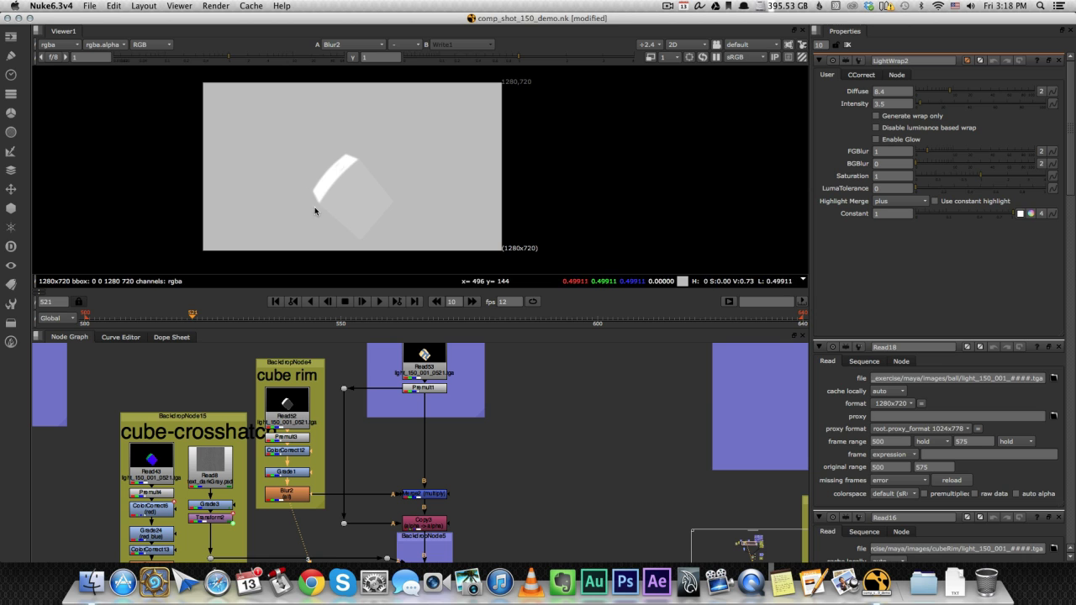
# - Compare the cube before and after the rim shading by alternating between the Premult1 and Merge2 outputs
pyautogui.click(432, 496)
pyautogui.click(436, 369)
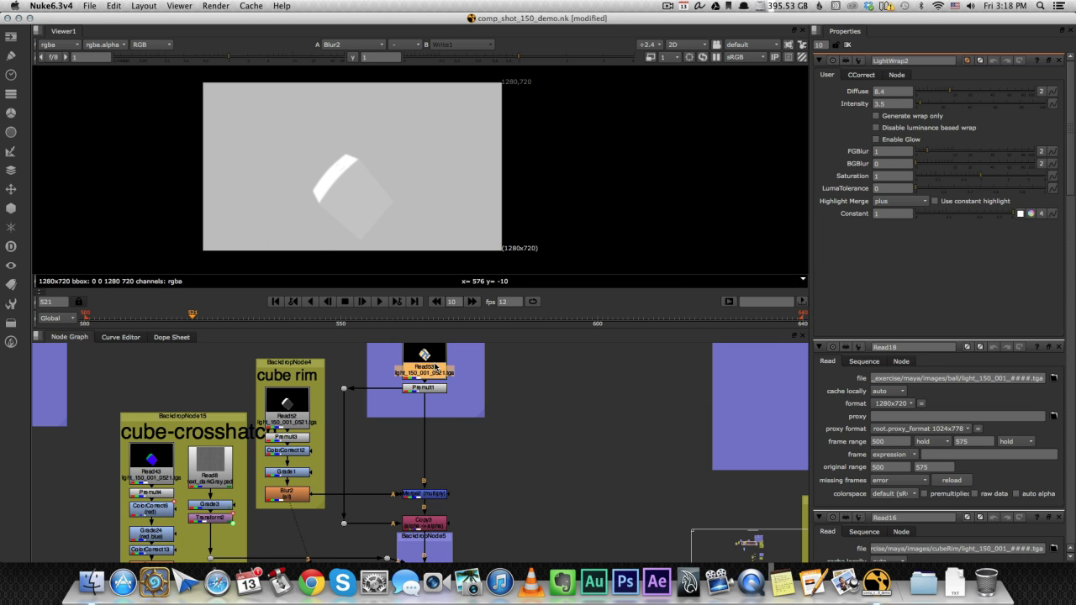
pyautogui.click(430, 391)
pyautogui.press('1')
pyautogui.click(431, 495)
pyautogui.press('1')
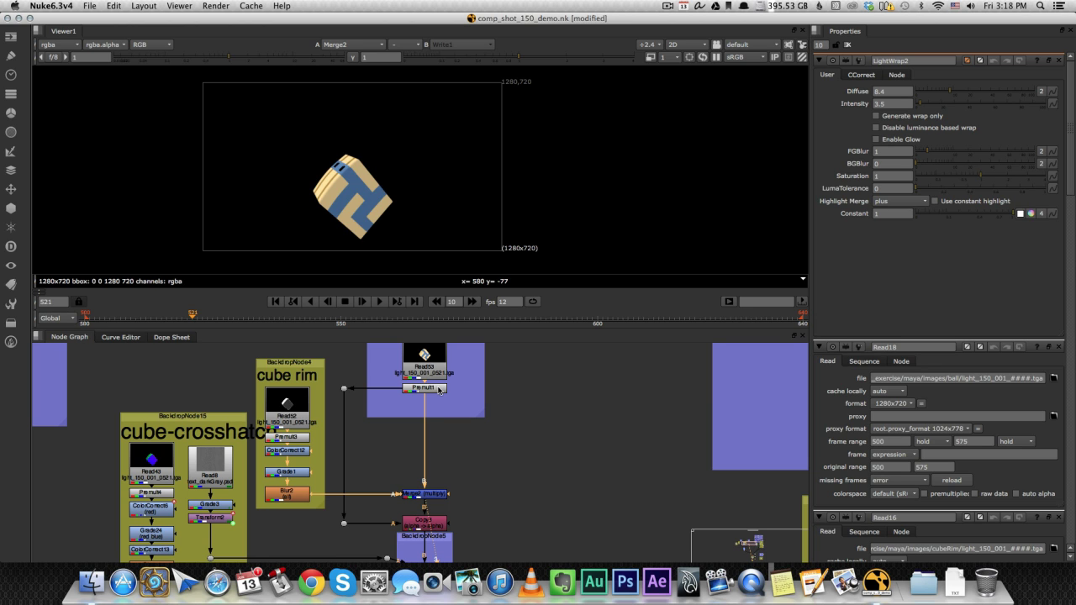
pyautogui.press('1')
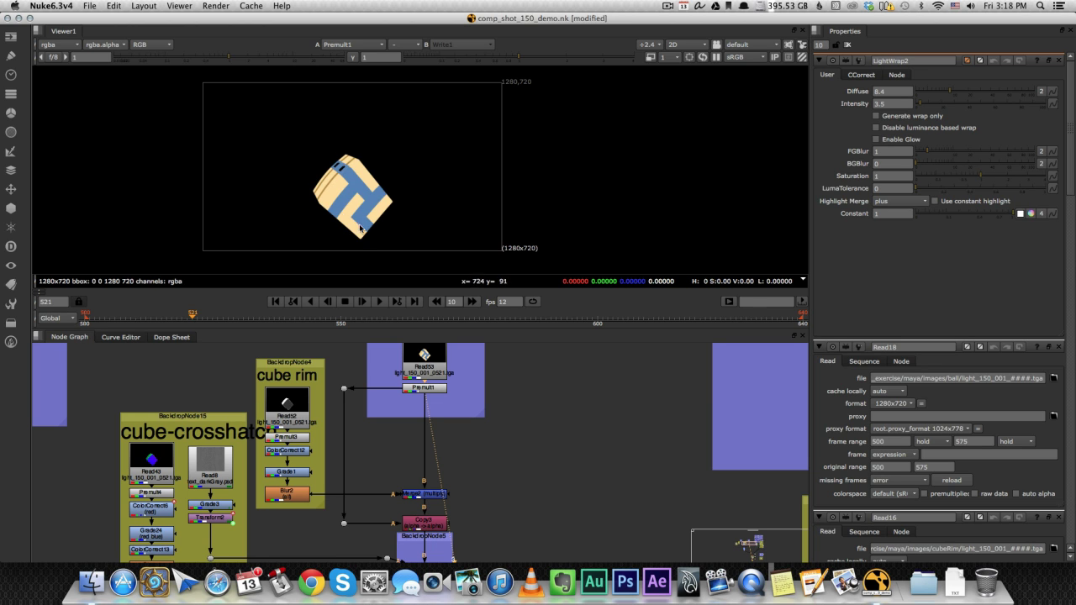
pyautogui.click(437, 498)
pyautogui.press('1')
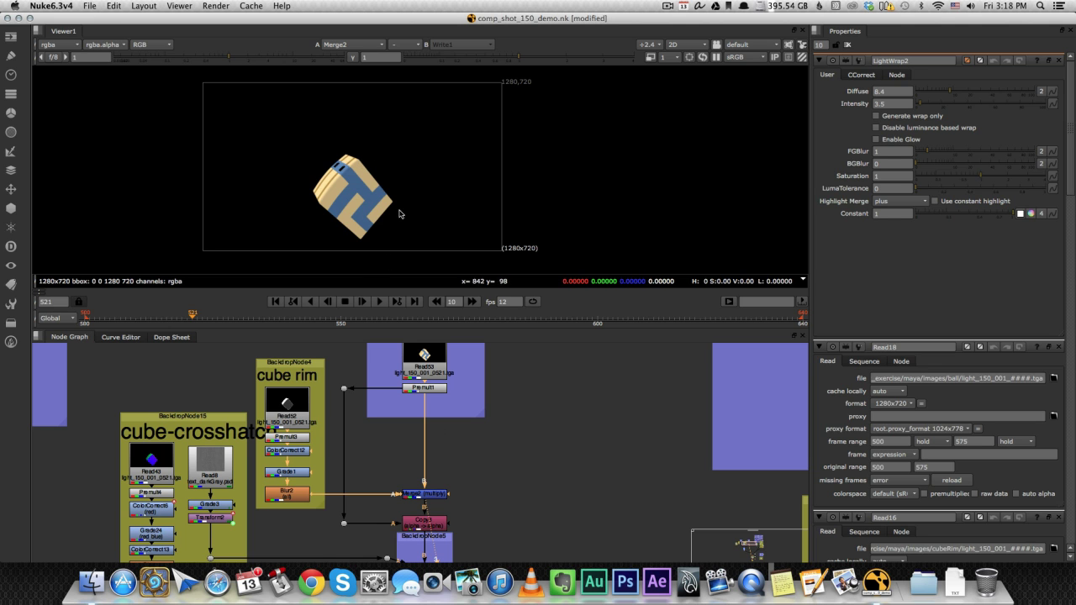
# - Display the Merge6 multiply output and inspect the crosshatch shading on the cube up close
pyautogui.moveTo(361, 476); pyautogui.dragTo(362, 402, button='middle')
pyautogui.click(413, 450)
pyautogui.click(426, 497)
pyautogui.moveTo(286, 492); pyautogui.dragTo(378, 502, button='middle')
pyautogui.press('1')
pyautogui.scroll(4, 349, 201)
pyautogui.scroll(-3, 349, 201)
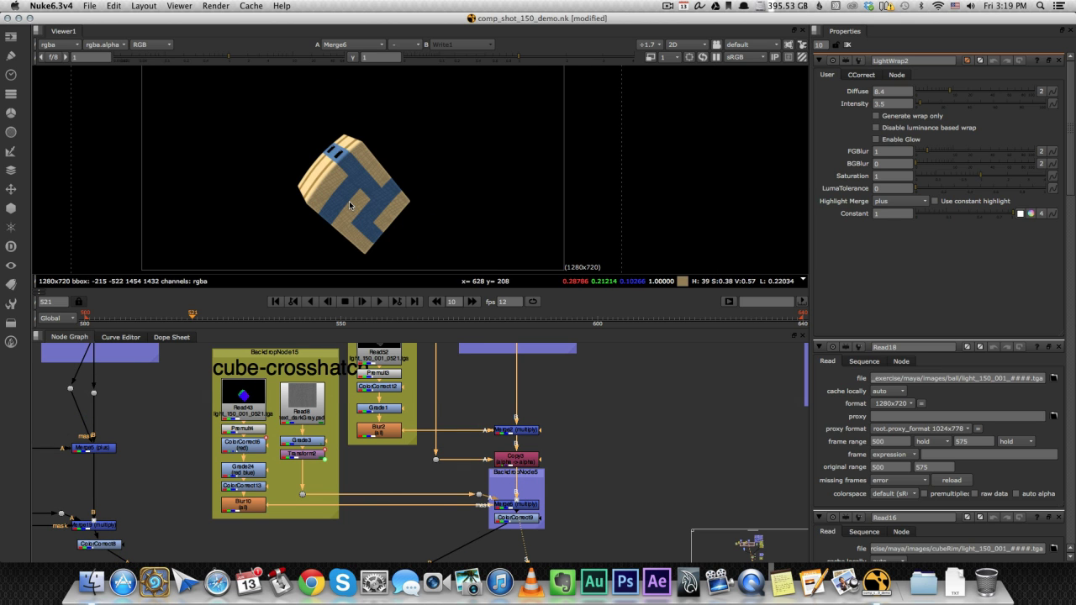
# - Display the crosshatch texture Read8 and its transformed version from Transform2 in the cube-crosshatch group
pyautogui.moveTo(396, 416); pyautogui.dragTo(381, 428, button='middle')
pyautogui.click(283, 420)
pyautogui.press('1')
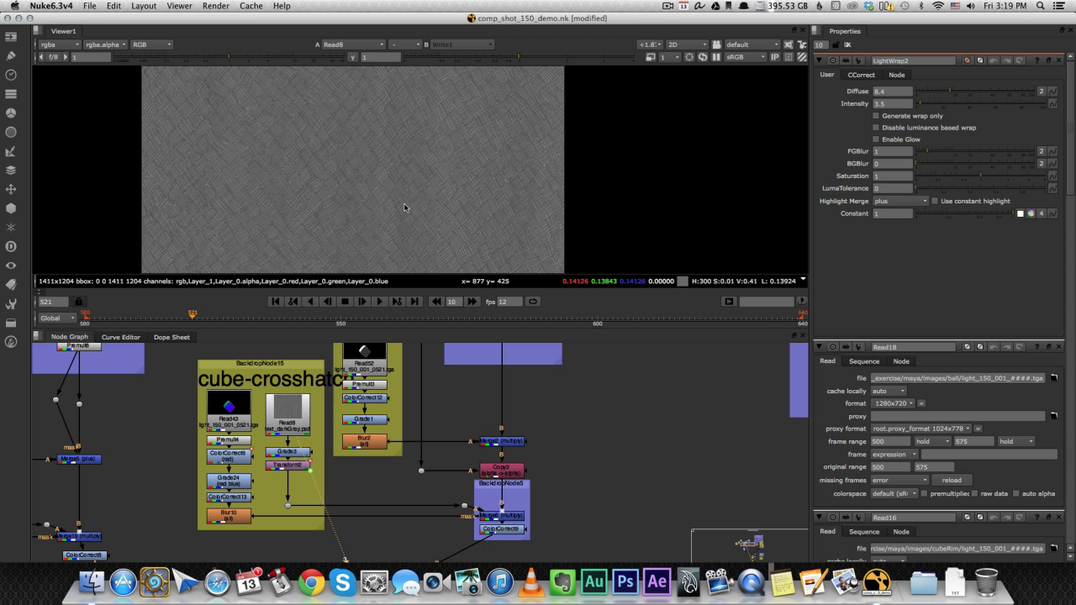
pyautogui.scroll(-3, 397, 205)
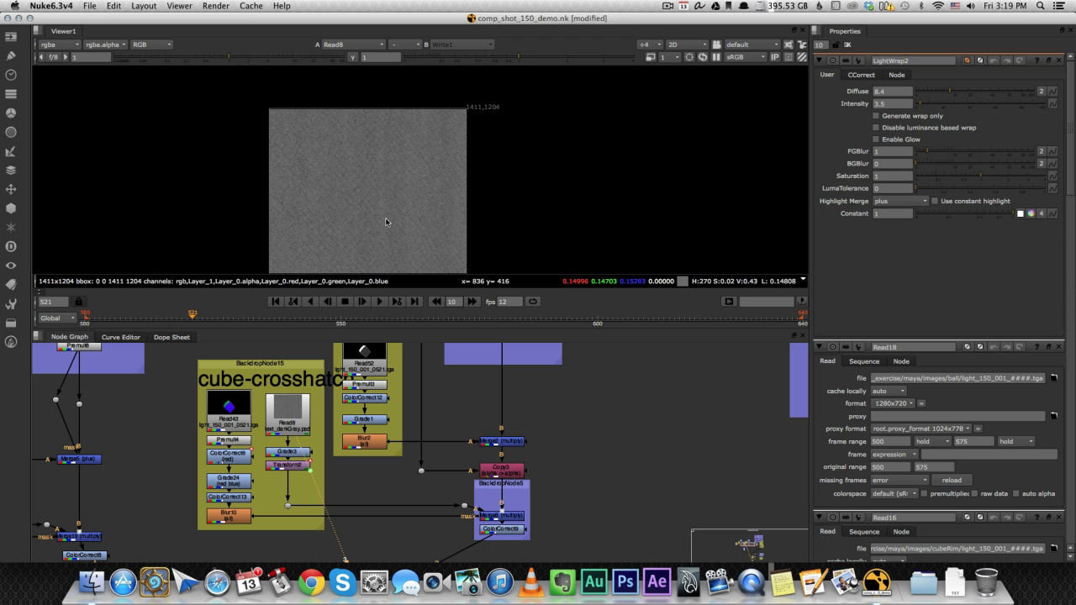
pyautogui.scroll(2, 388, 202)
pyautogui.click(296, 469)
pyautogui.press('1')
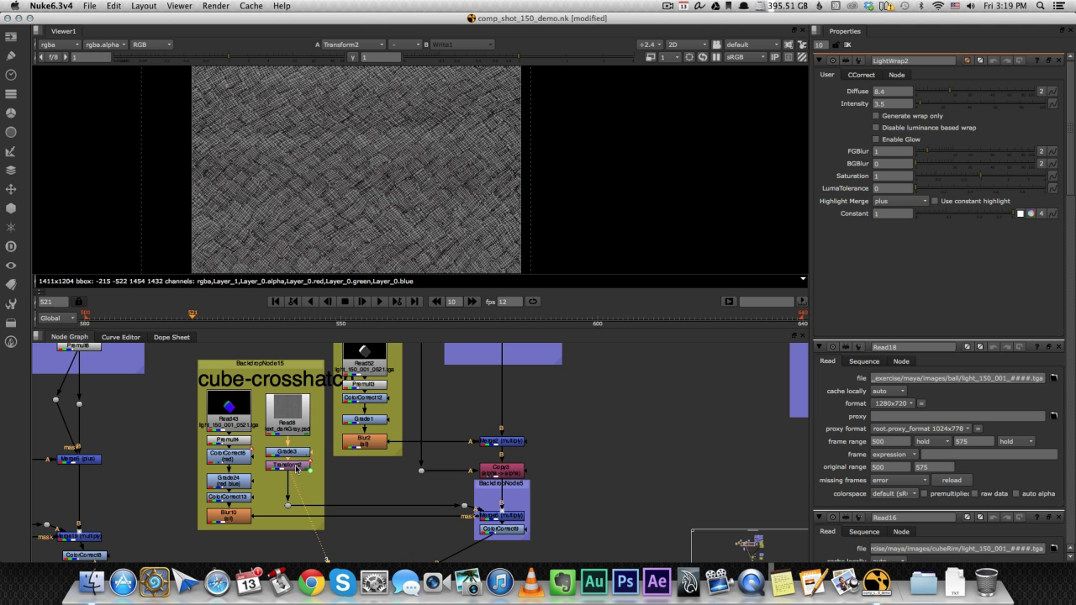
# - Open Transform2's properties and examine its rotate expression, trying frame*10 and cancelling the edit
pyautogui.doubleClick(296, 469)
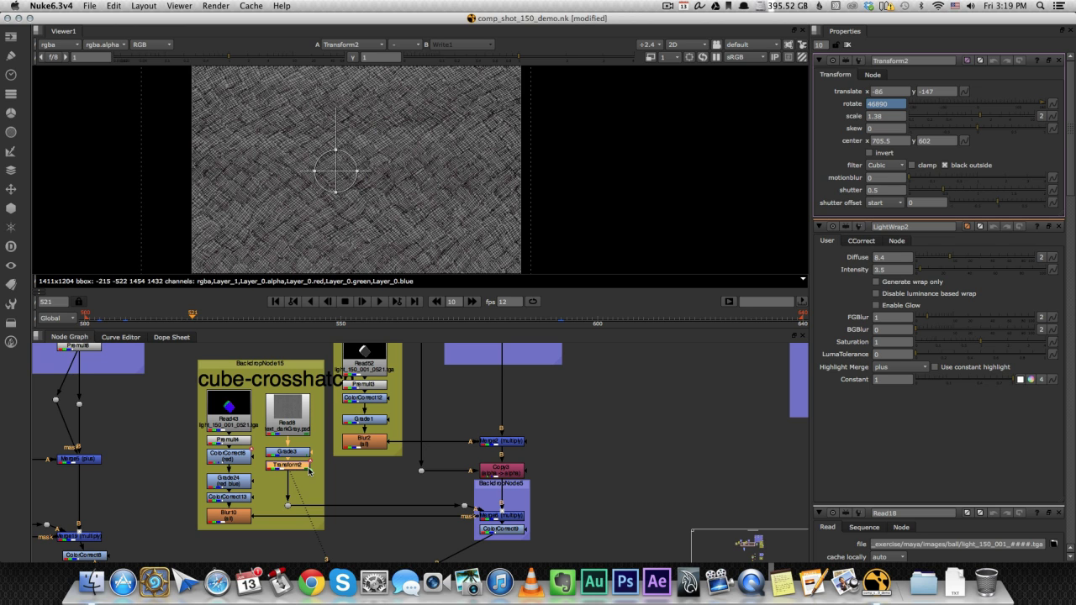
pyautogui.rightClick(889, 102)
pyautogui.click(951, 184)
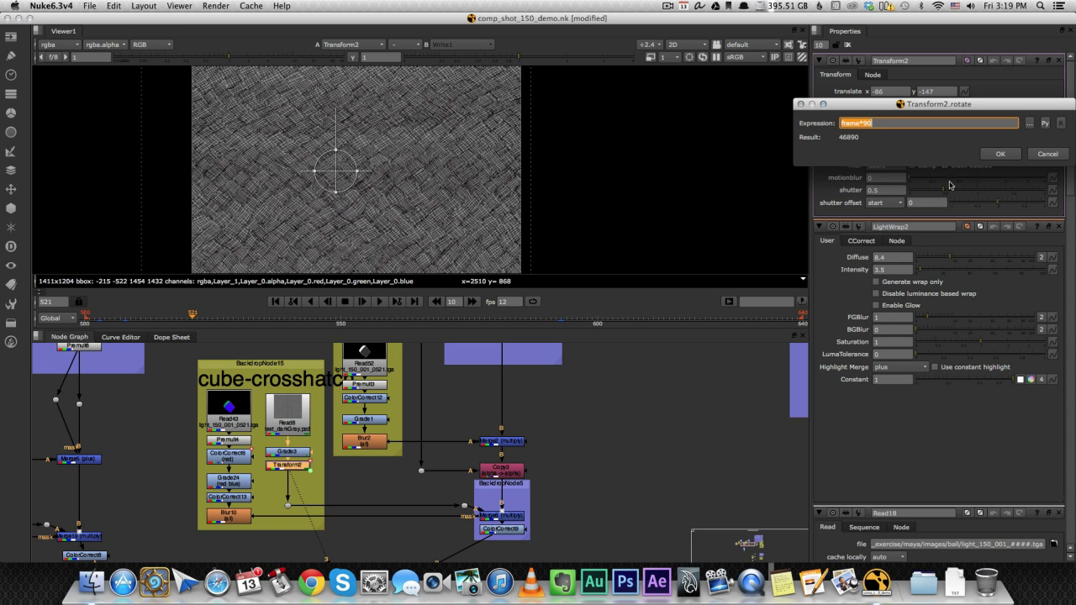
pyautogui.write('frame*10')
pyautogui.click(1047, 154)
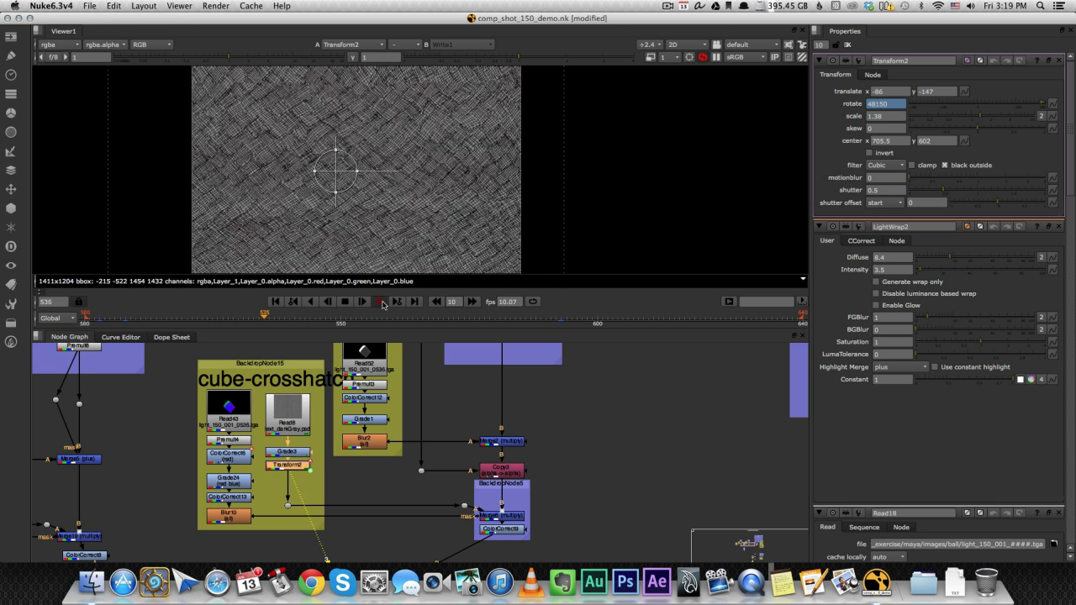
# - Play back the animated crosshatch texture from Transform2, and play it again applied to the cube at the Merge6 output
pyautogui.moveTo(288, 320); pyautogui.dragTo(314, 318)
pyautogui.press('l')
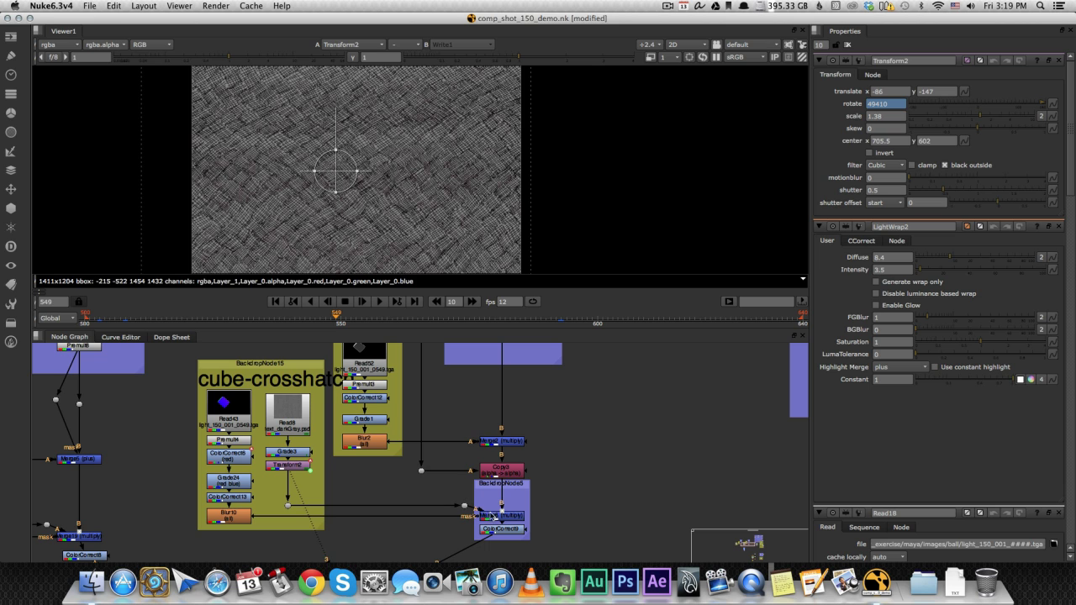
pyautogui.click(492, 518)
pyautogui.press('1')
pyautogui.moveTo(338, 179); pyautogui.dragTo(367, 223, button='middle')
pyautogui.click(172, 318)
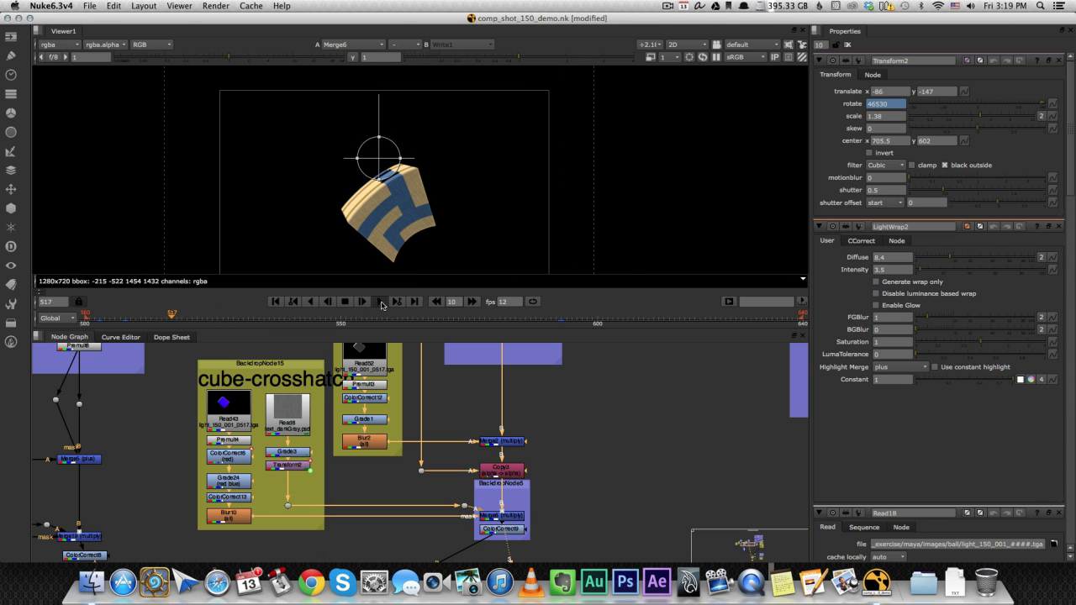
pyautogui.scroll(5, 372, 229)
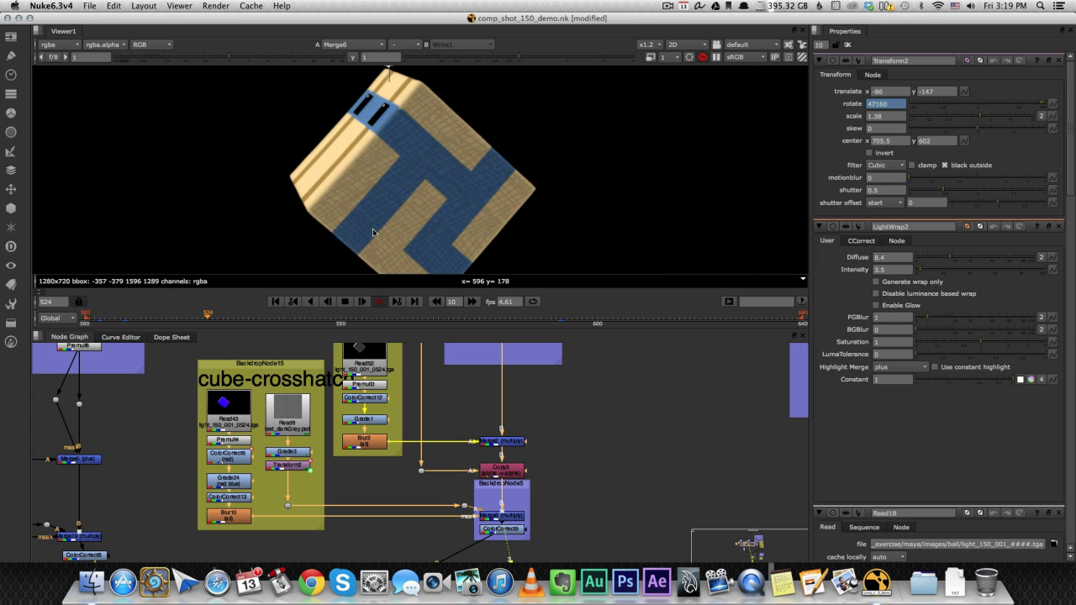
pyautogui.click(382, 306)
# - Replay the shaded cube animation with the whole cube in view and check frames 535, 527 and 522
pyautogui.scroll(-2, 342, 207)
pyautogui.scroll(-1, 352, 198)
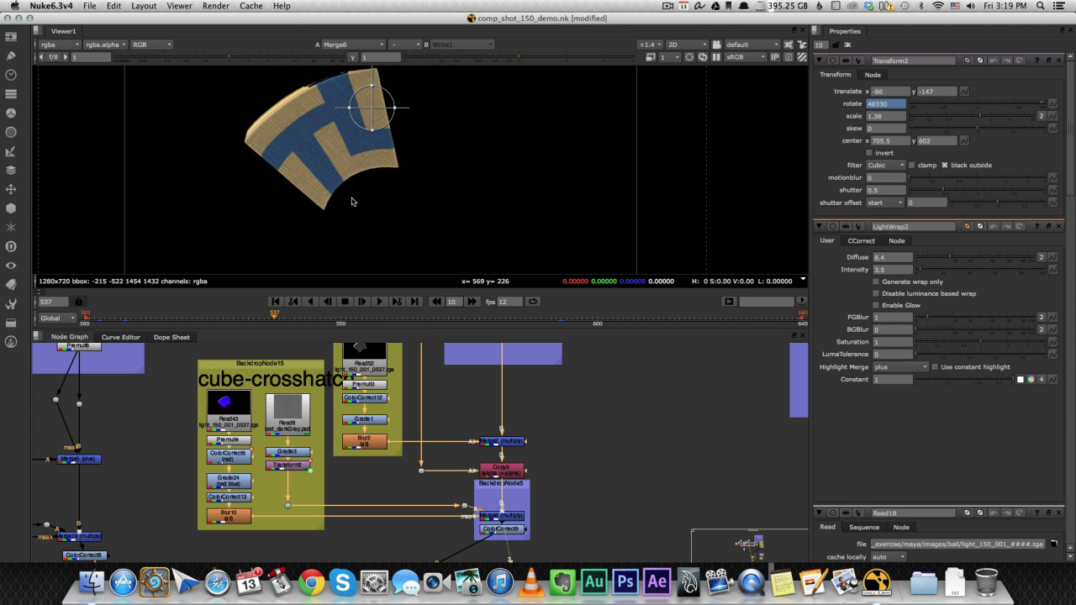
pyautogui.scroll(-2, 345, 212)
pyautogui.click(379, 302)
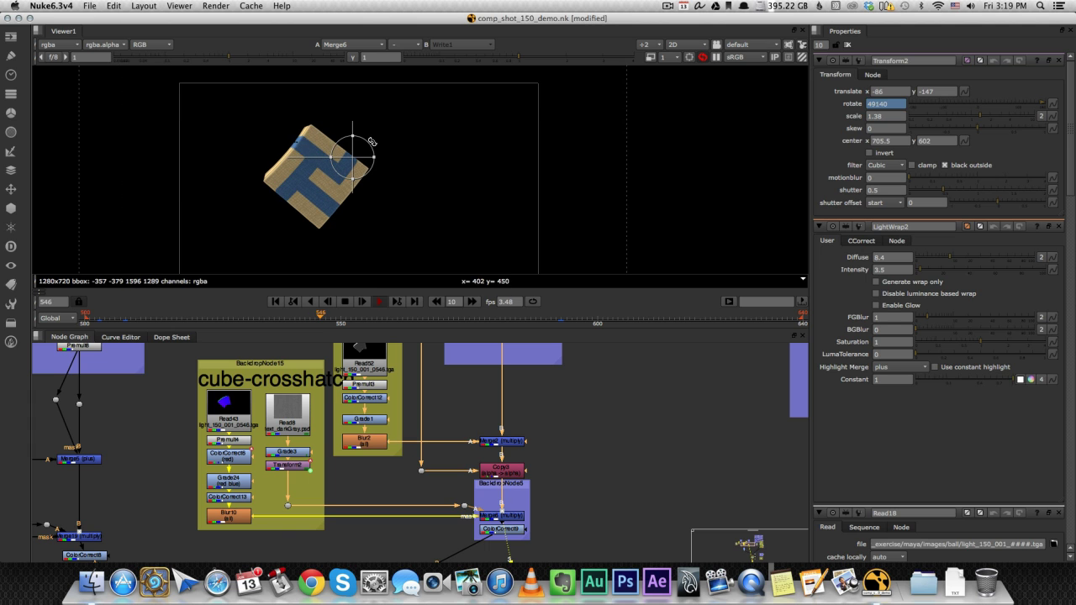
pyautogui.click(380, 302)
pyautogui.click(265, 319)
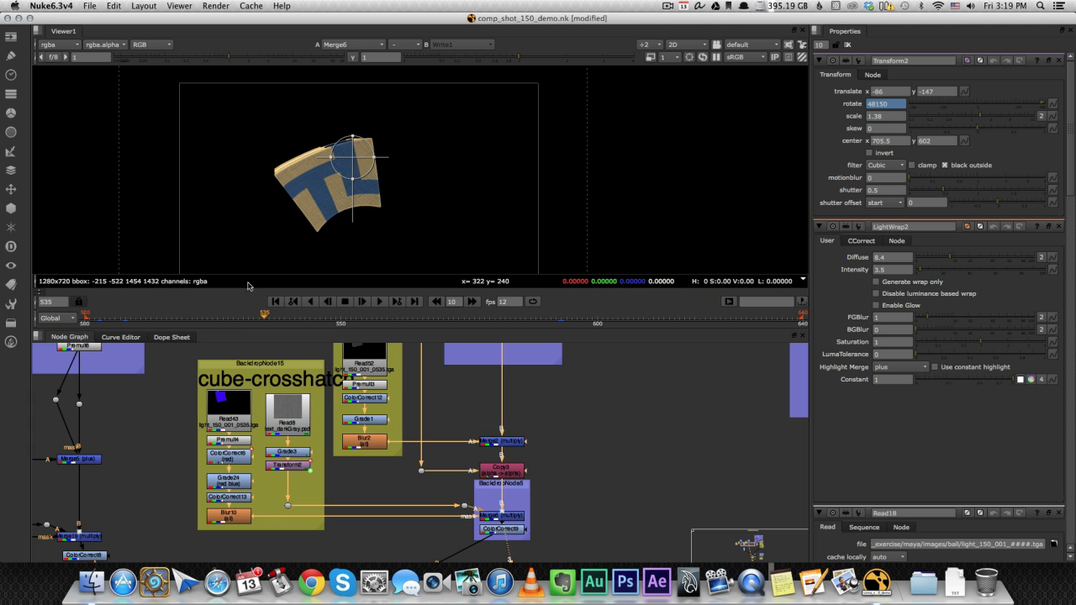
pyautogui.moveTo(233, 316); pyautogui.dragTo(223, 315)
pyautogui.scroll(-1, 403, 438)
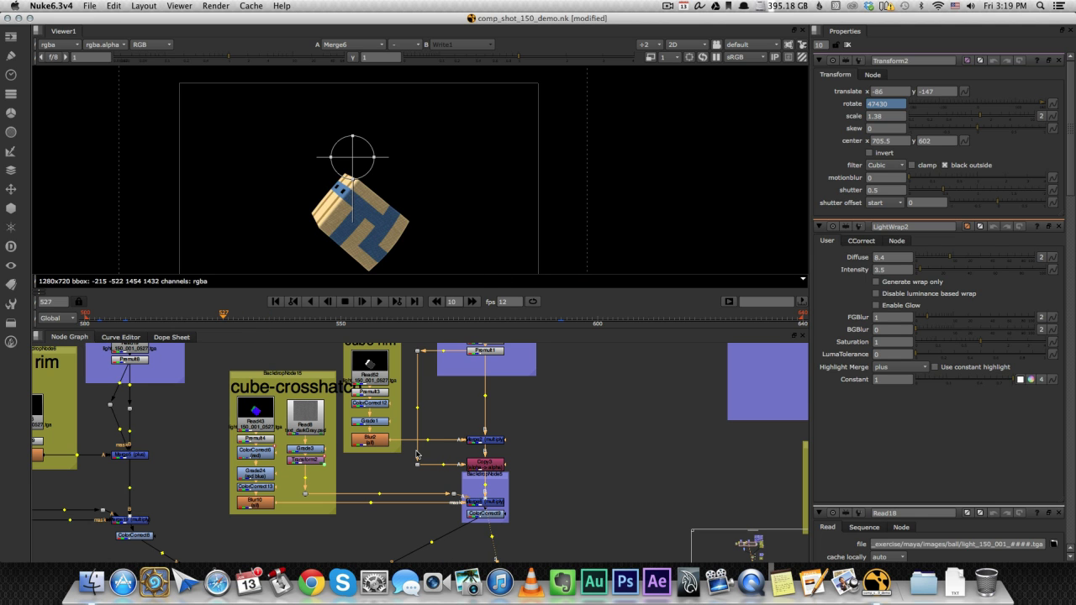
pyautogui.click(197, 317)
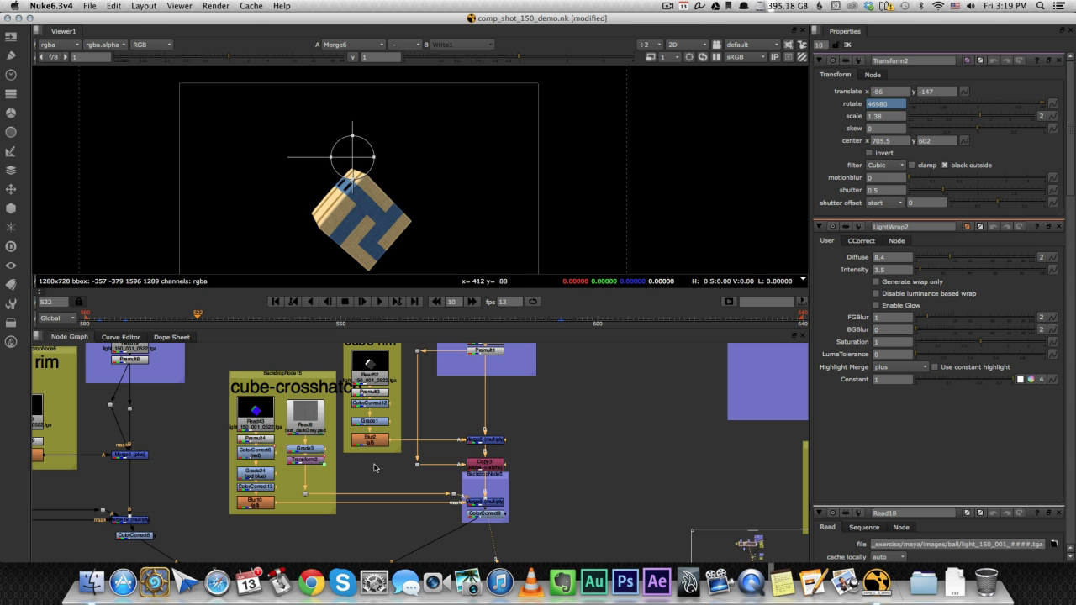
# - Display the Read43 colour pass in the cube-crosshatch group and trace its correction chain down to Blur10
pyautogui.scroll(3, 375, 470)
pyautogui.moveTo(392, 475); pyautogui.dragTo(451, 497, button='middle')
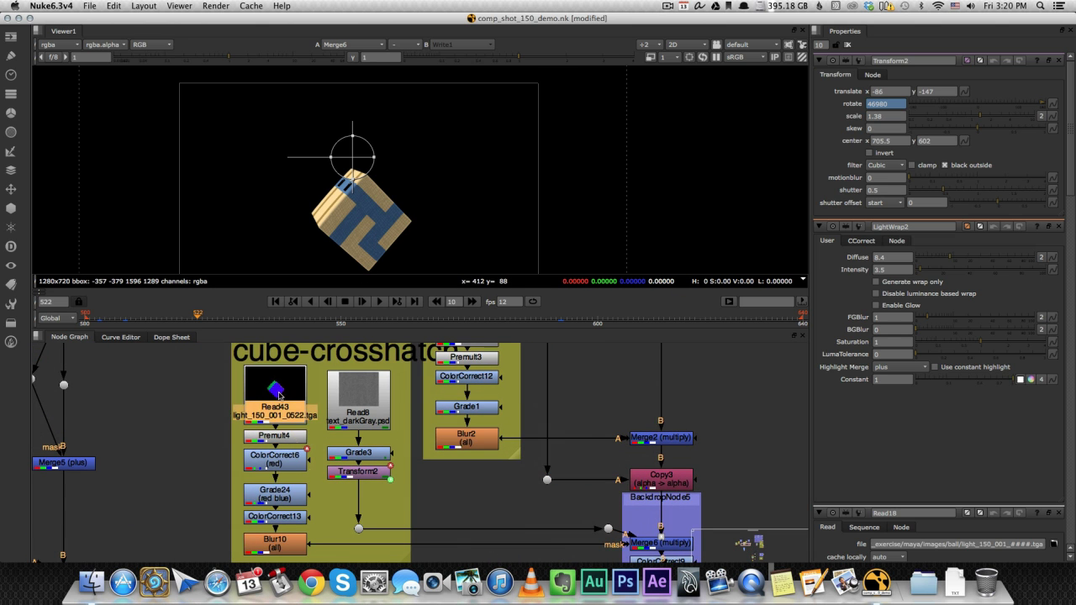
pyautogui.click(284, 399)
pyautogui.press('3')
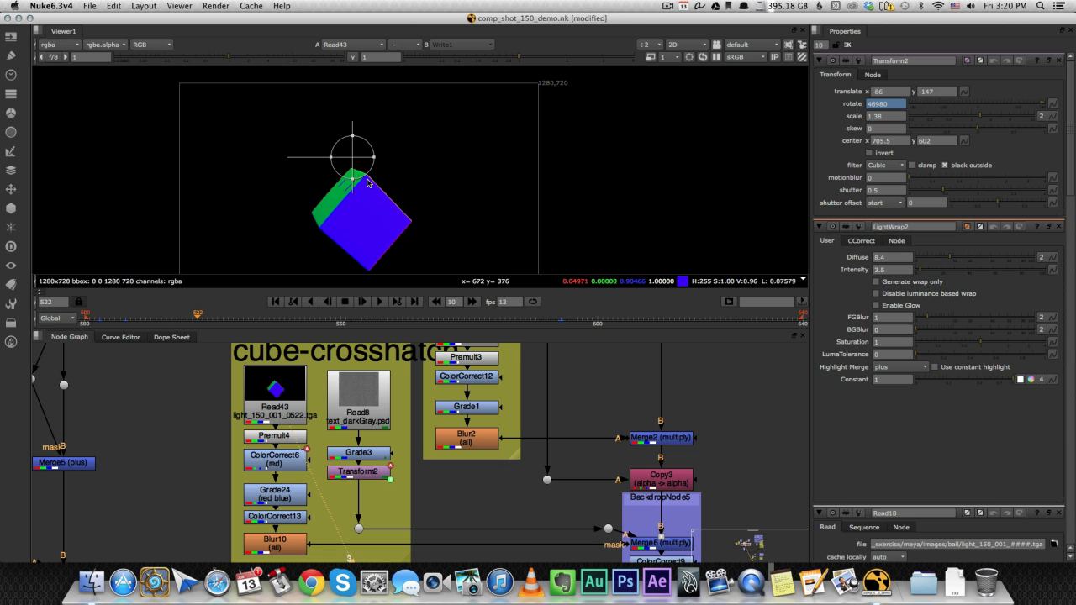
pyautogui.moveTo(292, 390); pyautogui.dragTo(290, 389)
pyautogui.click(284, 439)
pyautogui.click(282, 460)
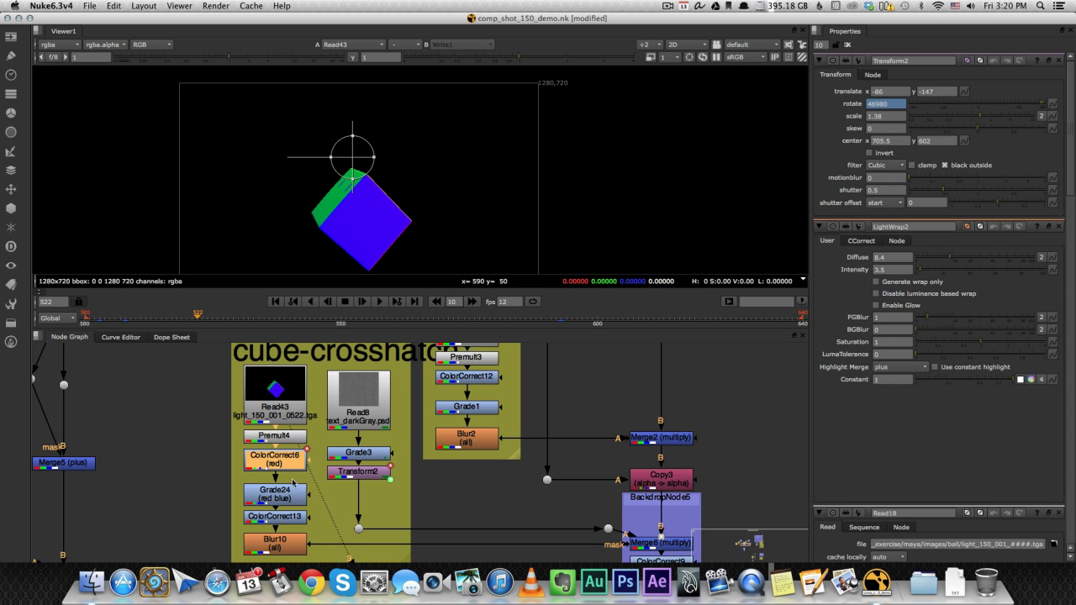
pyautogui.moveTo(296, 481); pyautogui.dragTo(270, 446, button='middle')
pyautogui.keyDown('shift'); pyautogui.keyDown('super'); pyautogui.click(267, 459); pyautogui.keyUp('super'); pyautogui.keyUp('shift')
pyautogui.keyDown('shift'); pyautogui.keyDown('super'); pyautogui.click(261, 482); pyautogui.keyUp('super'); pyautogui.keyUp('shift')
pyautogui.keyDown('shift'); pyautogui.keyDown('super'); pyautogui.click(255, 505); pyautogui.keyUp('super'); pyautogui.keyUp('shift')
pyautogui.moveTo(263, 387); pyautogui.dragTo(226, 395, button='middle')
# - Compare the Merge6 output with the crosshatch texture from Transform2 by alternating between the two nodes
pyautogui.click(592, 516)
pyautogui.press('1')
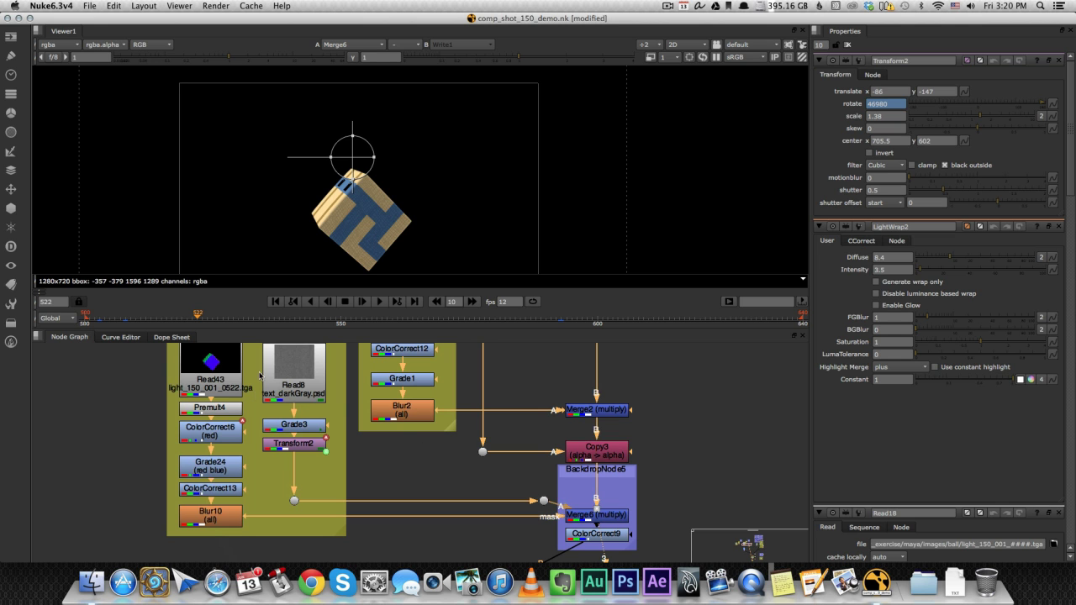
pyautogui.click(298, 445)
pyautogui.press('3')
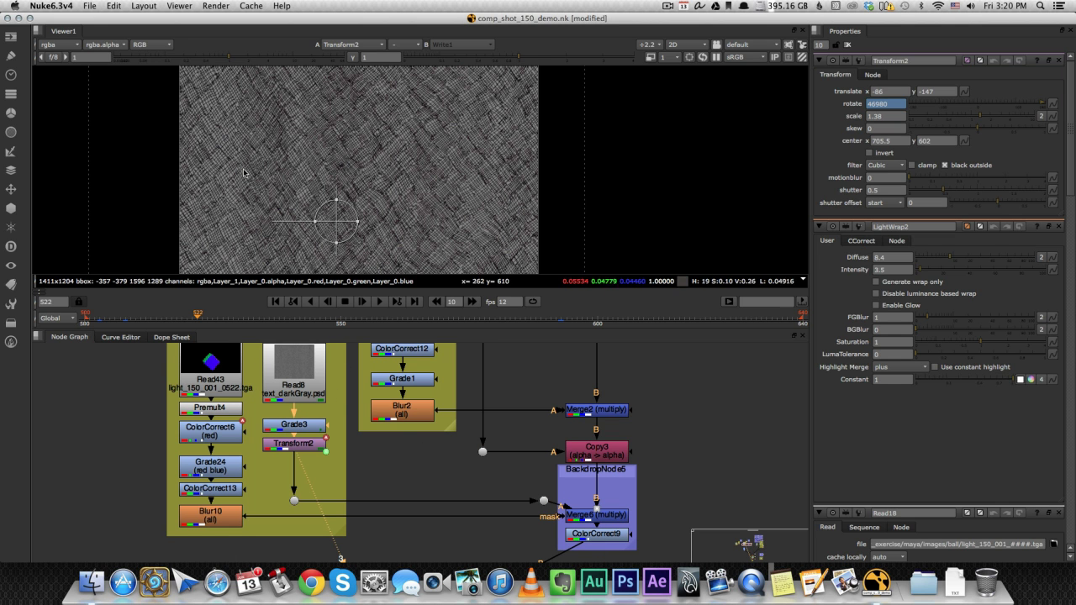
pyautogui.click(616, 516)
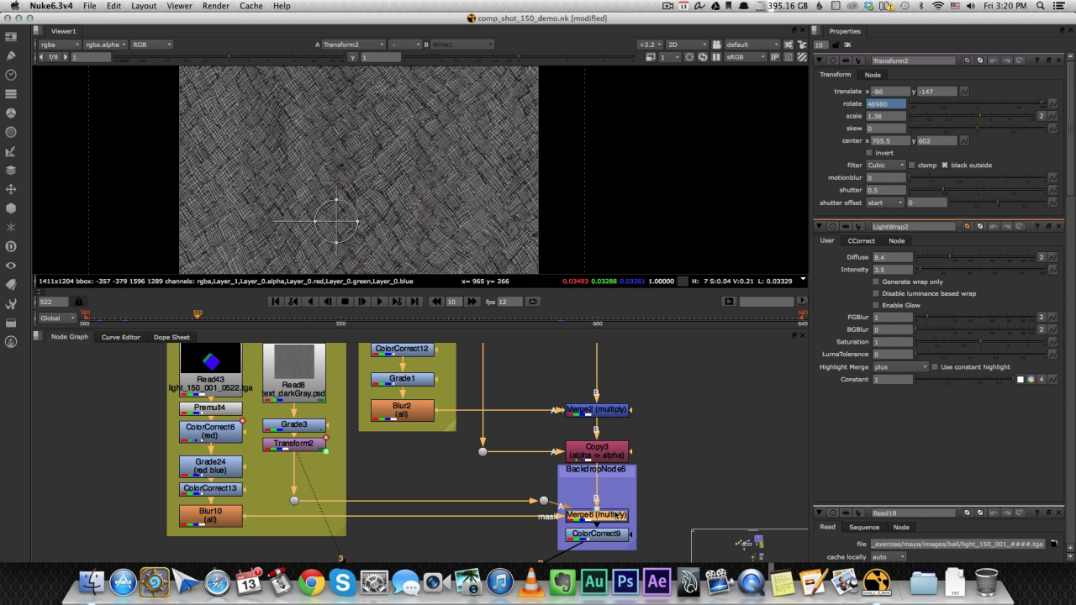
pyautogui.press('1')
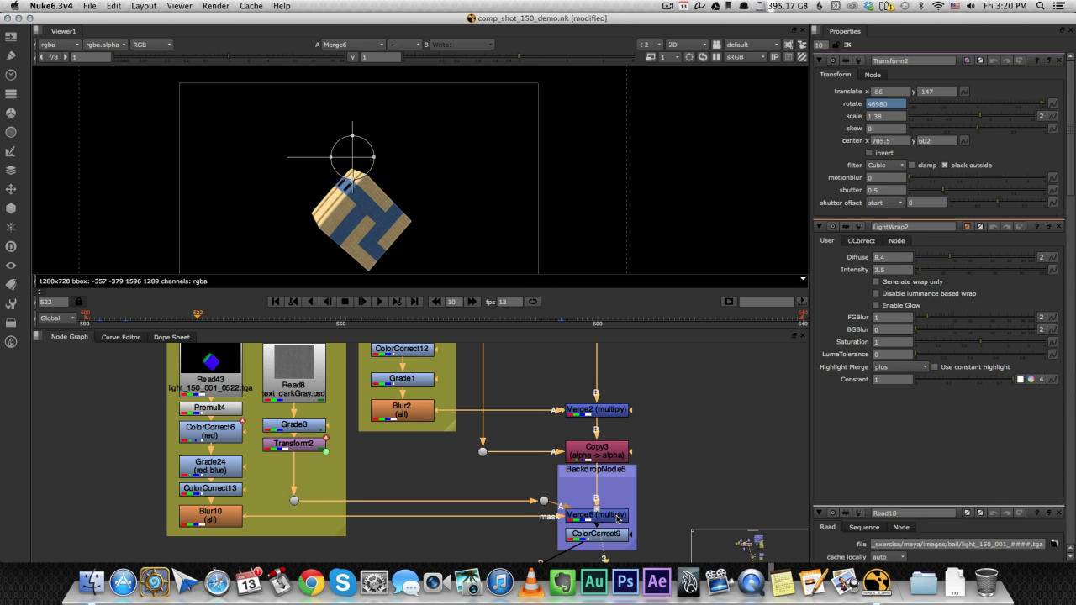
# - Open Merge6's properties to examine its blue-channel mask, and compare the Blur10 mask pass with the merged cube
pyautogui.doubleClick(617, 517)
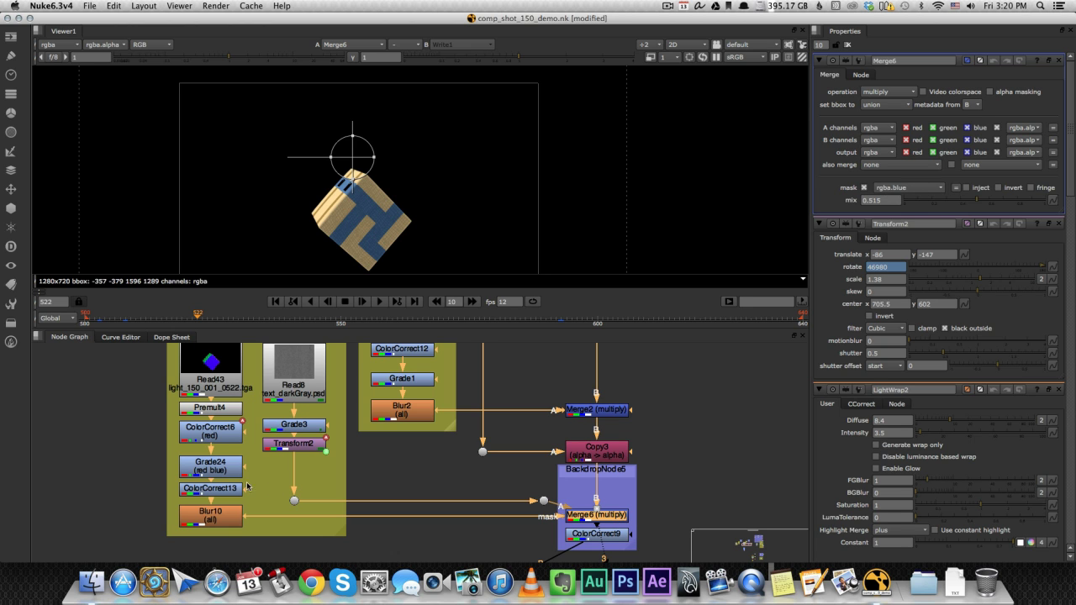
pyautogui.click(229, 516)
pyautogui.press('1')
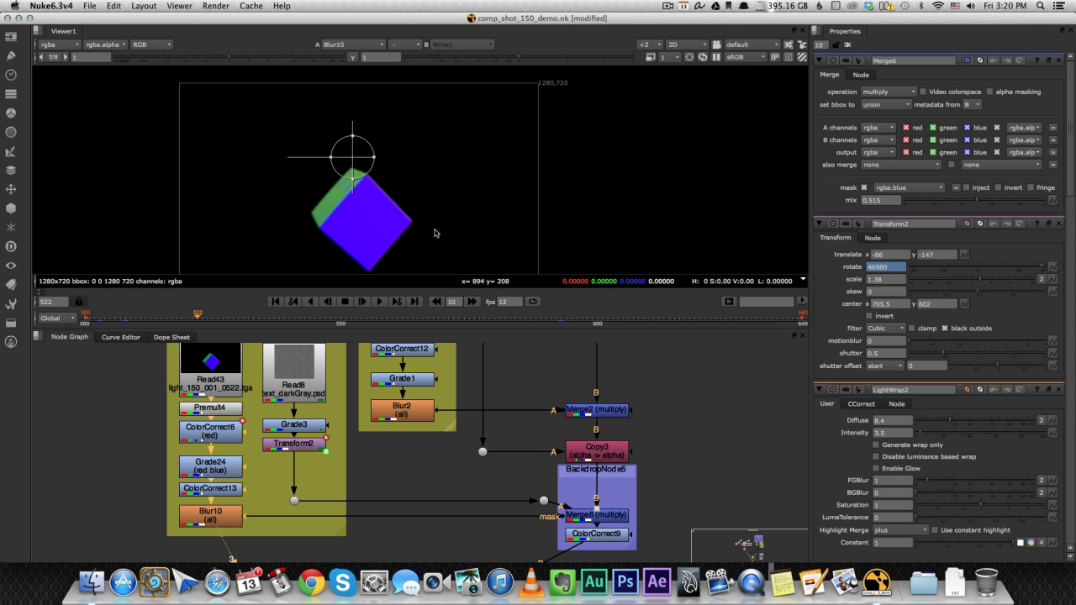
pyautogui.click(611, 515)
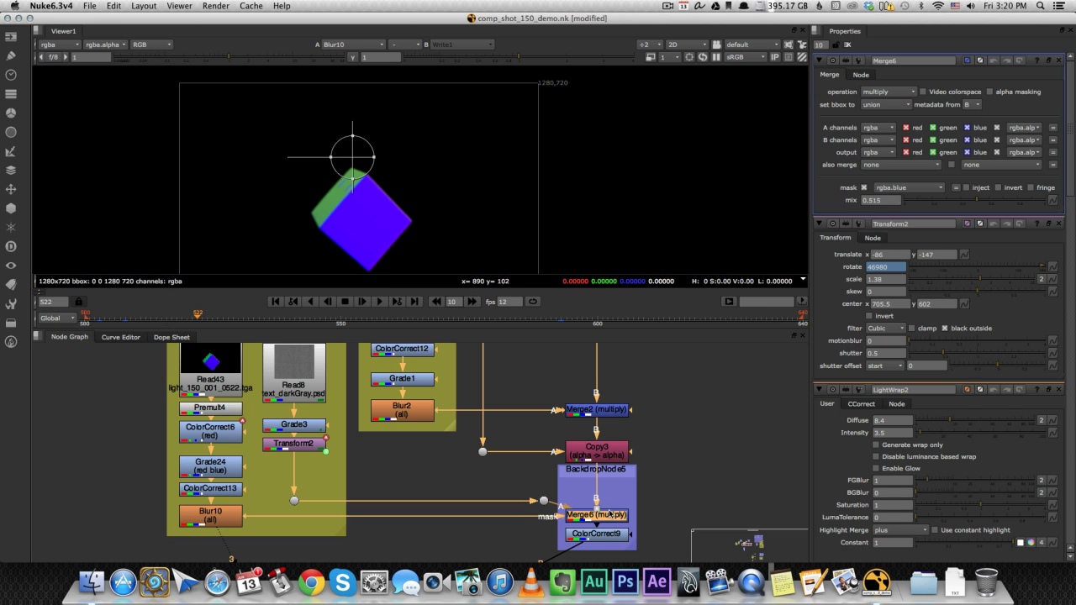
pyautogui.press('1')
pyautogui.scroll(1, 353, 223)
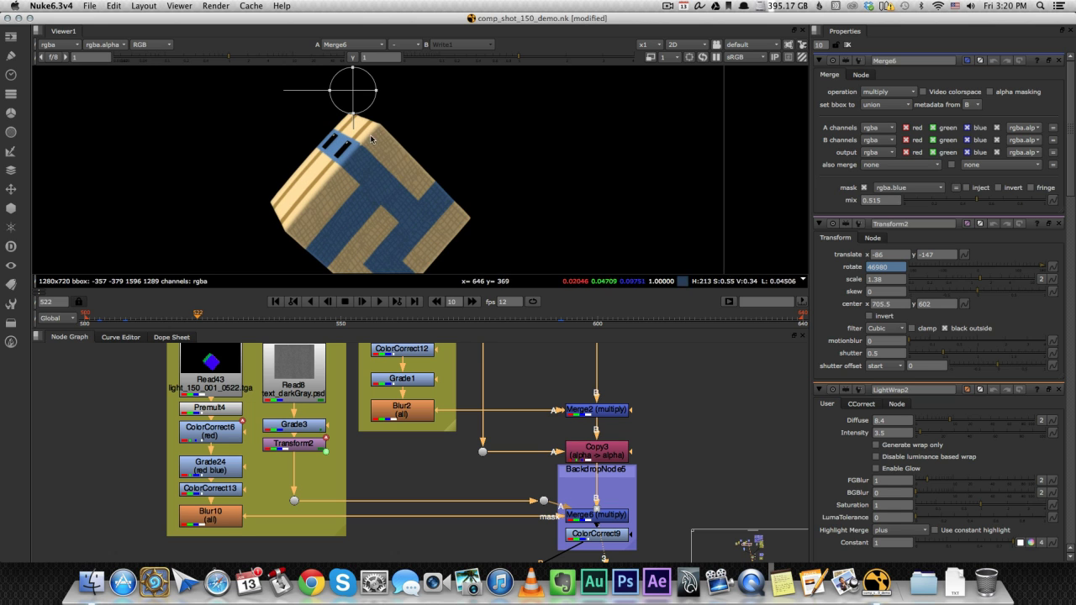
pyautogui.scroll(-2, 441, 173)
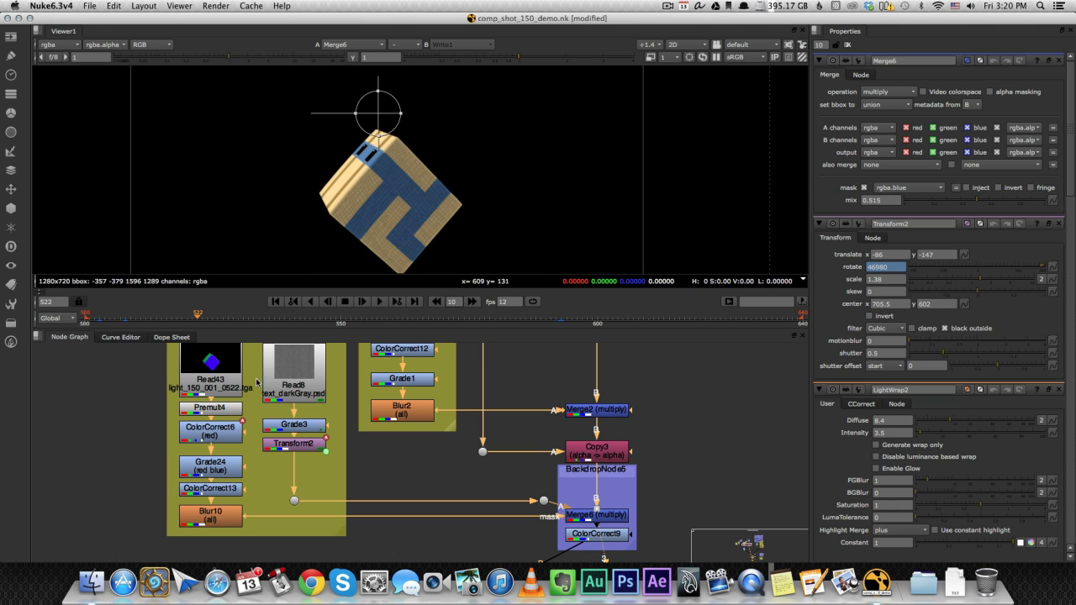
# - Display the Read43 colour pass again and check it against the crosshatched cube faces at the Merge6 output
pyautogui.moveTo(212, 374); pyautogui.dragTo(234, 404, button='middle')
pyautogui.click(235, 405)
pyautogui.press('3')
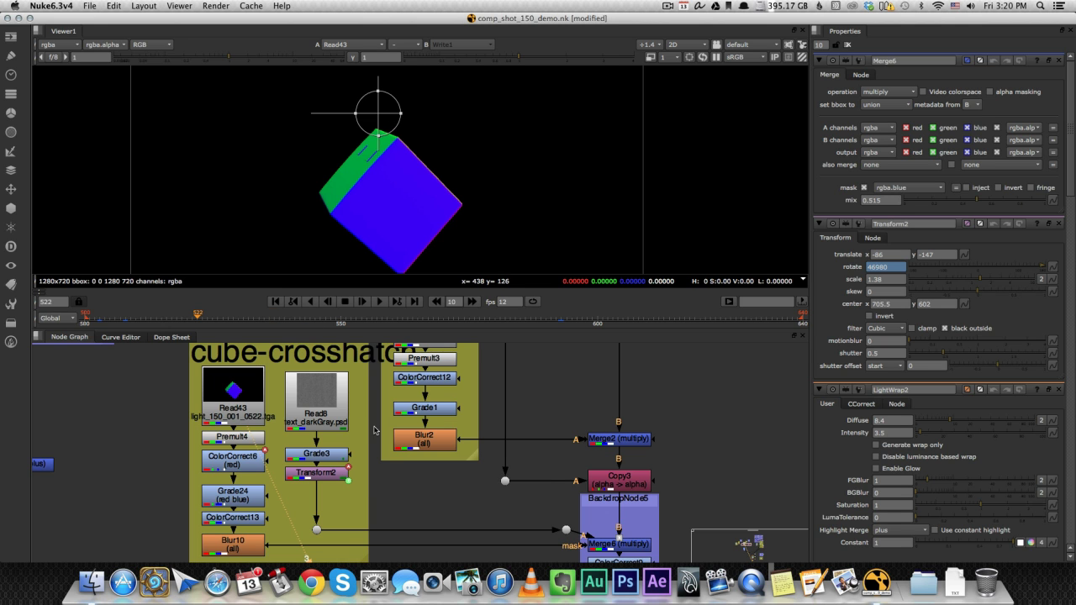
pyautogui.scroll(-1, 374, 430)
pyautogui.moveTo(431, 484); pyautogui.dragTo(363, 452, button='middle')
pyautogui.click(509, 498)
pyautogui.press('3')
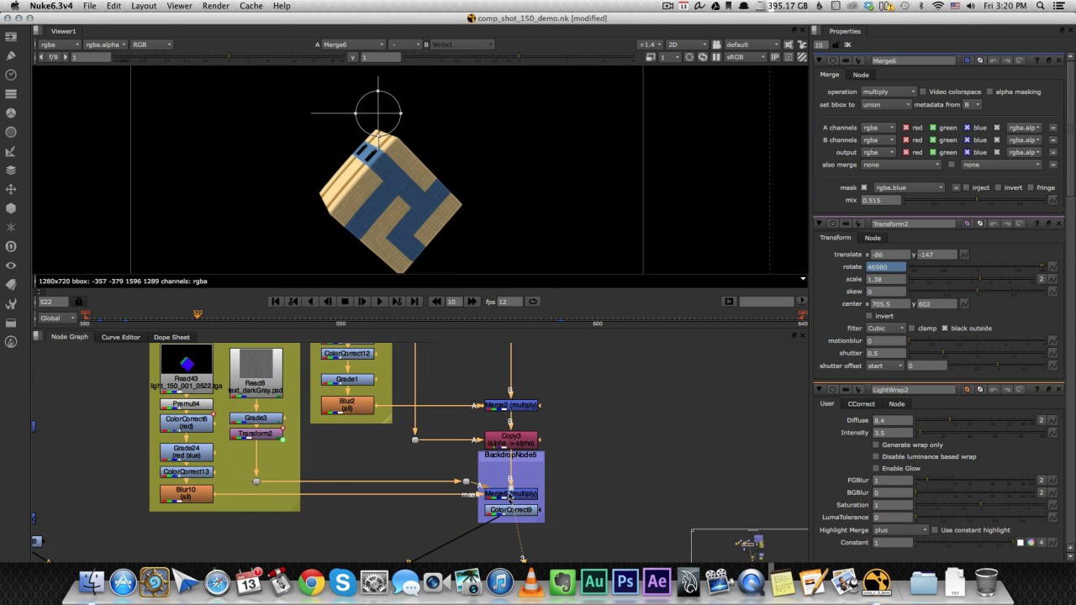
pyautogui.scroll(1, 413, 218)
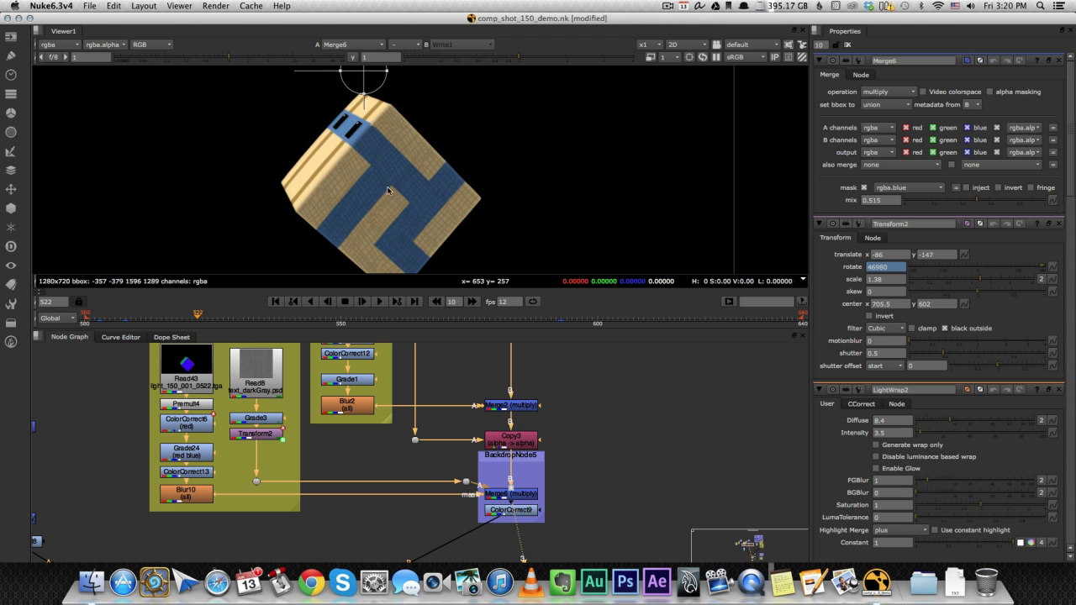
pyautogui.scroll(-1, 395, 191)
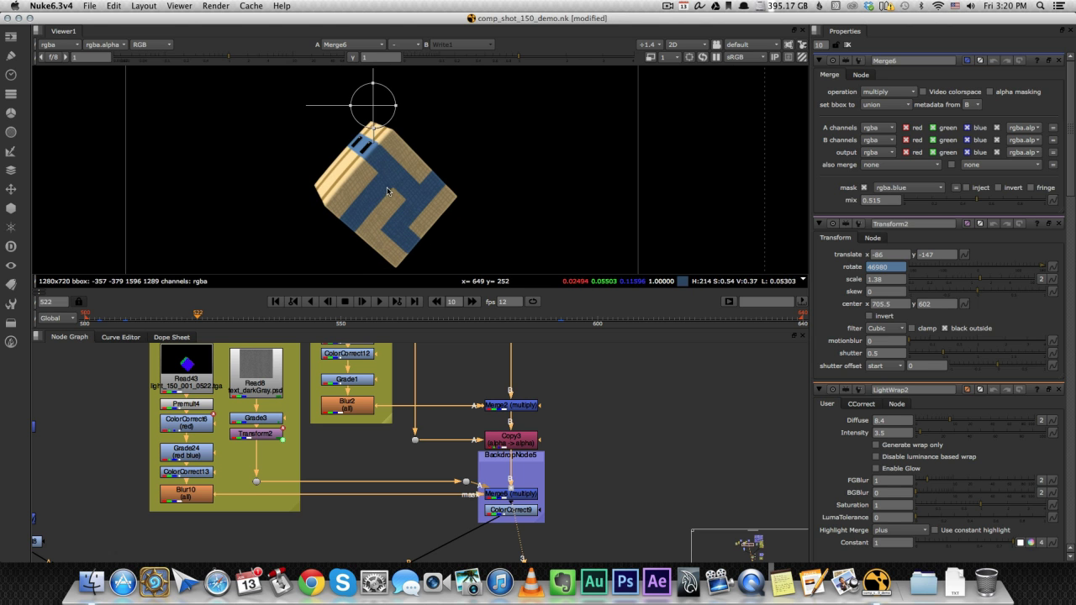
# - Compare the flat cube render Read53 with the fully shaded cube from Merge6, inspecting the shading up close
pyautogui.scroll(-2, 472, 364)
pyautogui.moveTo(481, 372); pyautogui.dragTo(404, 532, button='middle')
pyautogui.moveTo(408, 476); pyautogui.dragTo(405, 550, button='middle')
pyautogui.click(421, 506)
pyautogui.press('1')
pyautogui.moveTo(421, 506); pyautogui.dragTo(422, 385, button='middle')
pyautogui.moveTo(417, 530); pyautogui.dragTo(423, 423, button='middle')
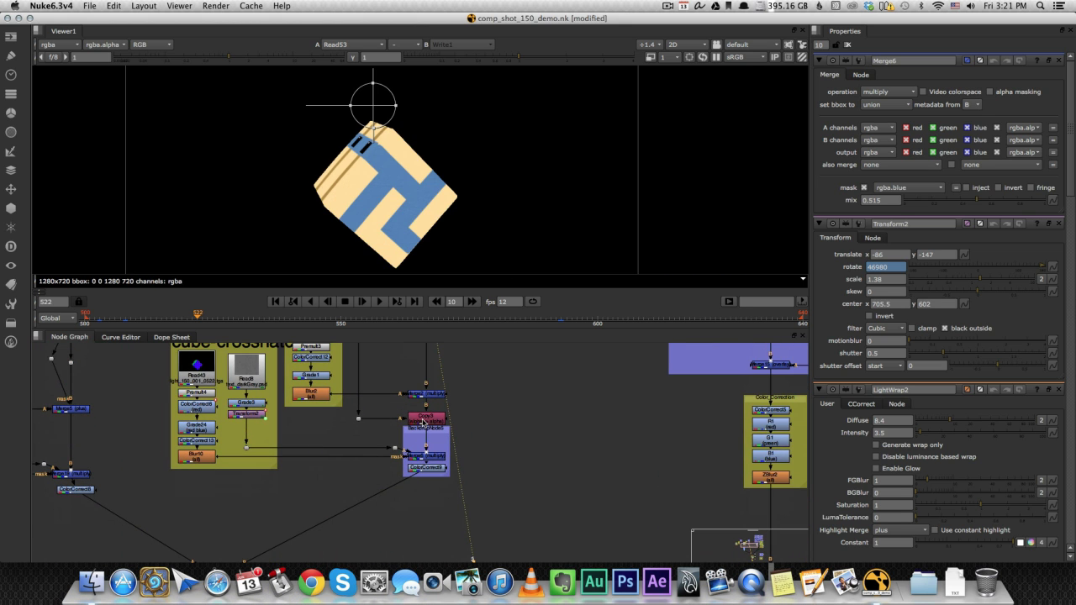
pyautogui.click(434, 457)
pyautogui.press('1')
pyautogui.scroll(3, 371, 116)
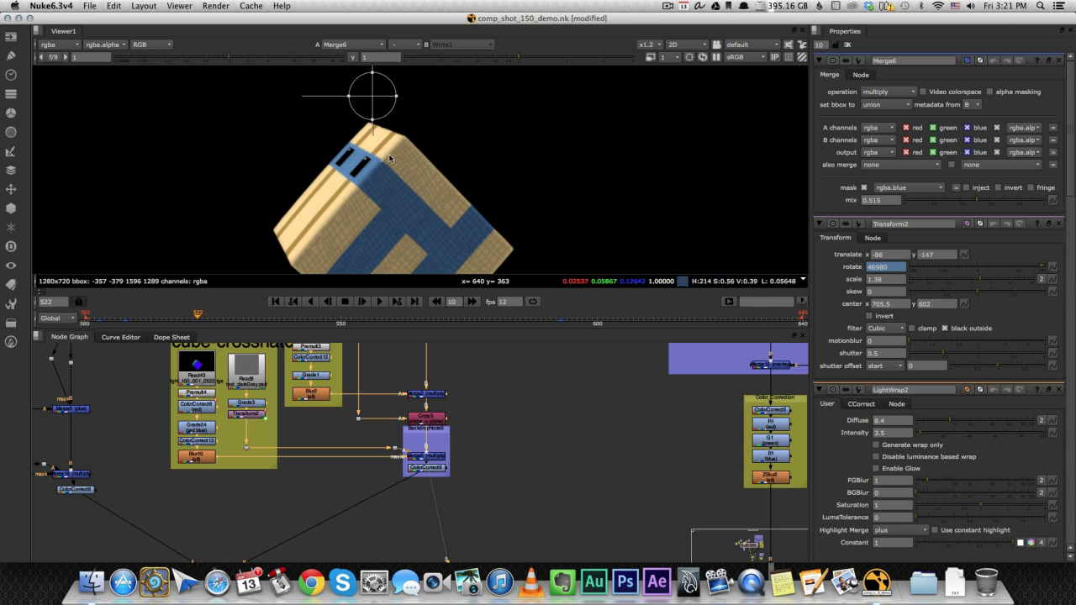
pyautogui.scroll(-2, 375, 216)
pyautogui.scroll(-2, 375, 216)
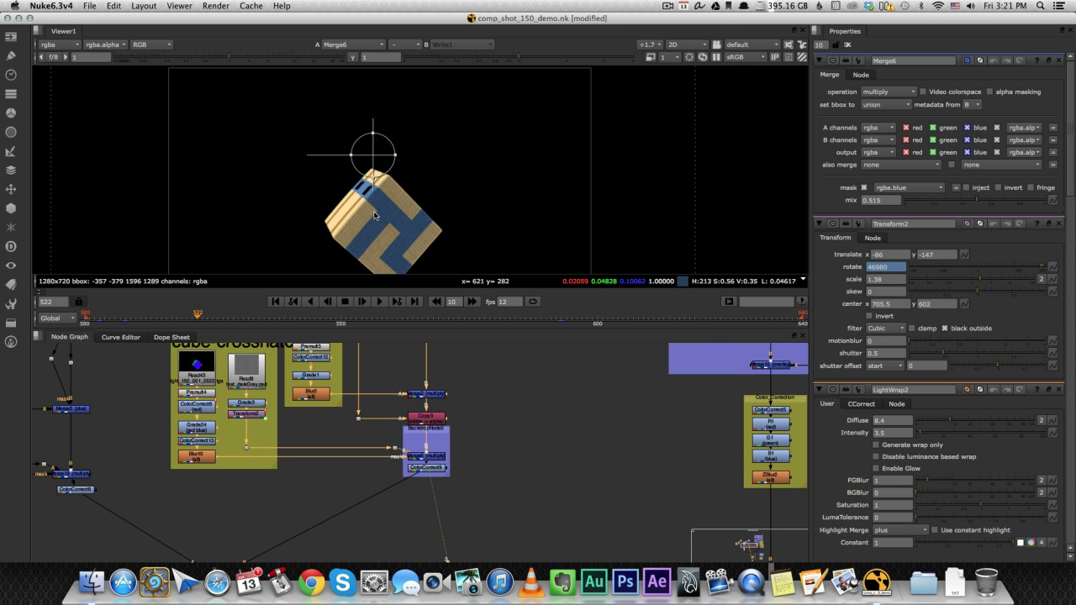
# - Display the ColorCorrect9 output for the cube and open its properties to examine saturation and contrast
pyautogui.moveTo(376, 216); pyautogui.dragTo(370, 191, button='middle')
pyautogui.scroll(-3, 404, 405)
pyautogui.scroll(3, 415, 474)
pyautogui.click(420, 432)
pyautogui.press('1')
pyautogui.doubleClick(426, 432)
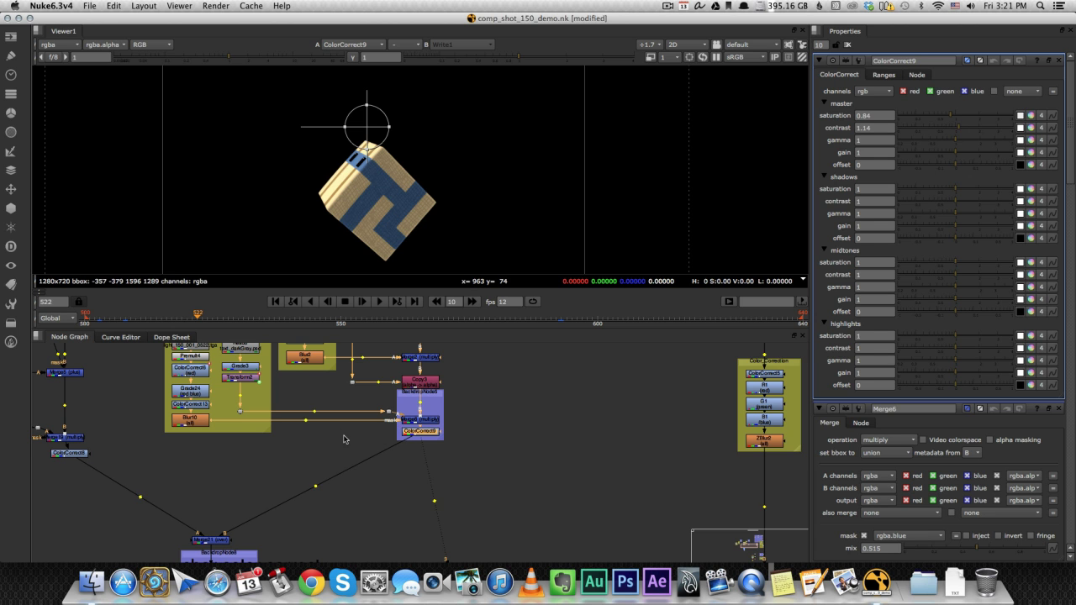
# - Go to the ball group and display the ball render Read19 followed by its Premult8 output
pyautogui.moveTo(353, 442); pyautogui.dragTo(384, 442, button='middle')
pyautogui.click(403, 439)
pyautogui.scroll(-5, 402, 437)
pyautogui.moveTo(296, 358); pyautogui.dragTo(511, 424, button='middle')
pyautogui.scroll(4, 511, 425)
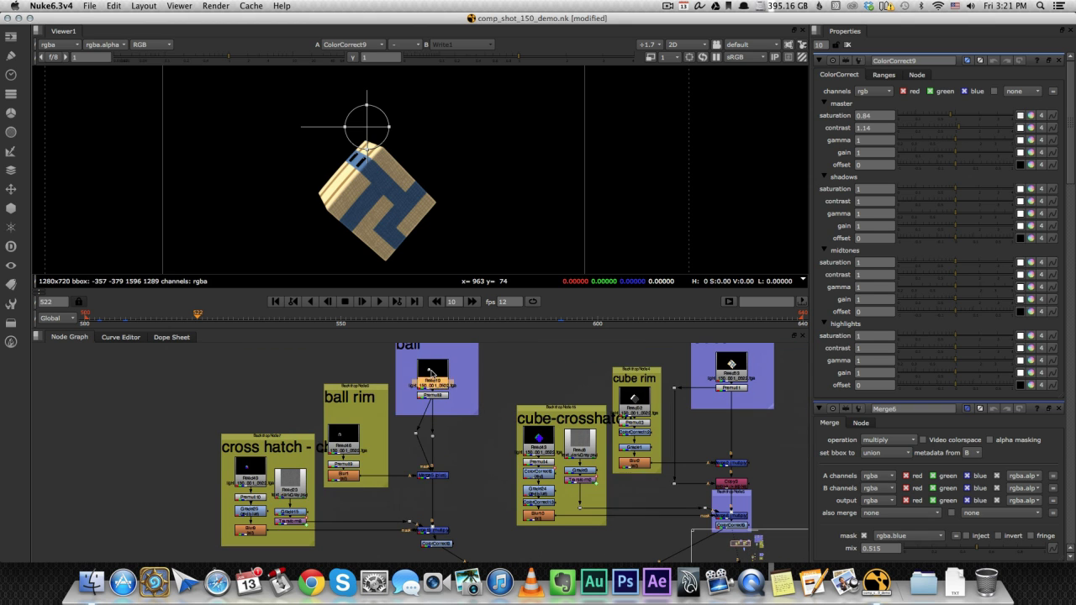
pyautogui.click(442, 376)
pyautogui.press('1')
pyautogui.moveTo(439, 432); pyautogui.dragTo(435, 391, button='middle')
pyautogui.scroll(1, 436, 394)
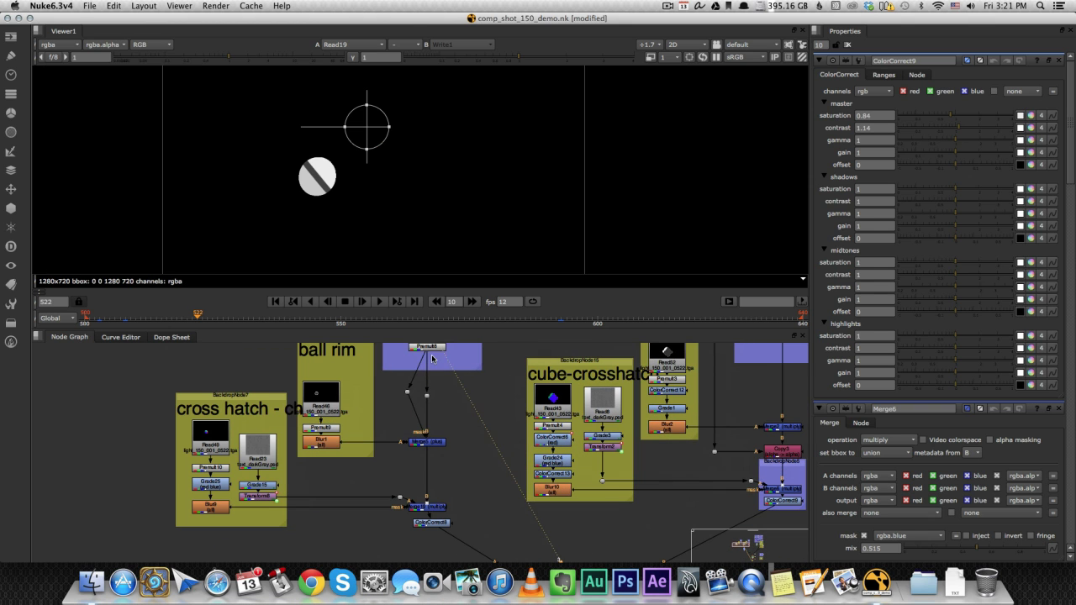
pyautogui.click(431, 349)
pyautogui.press('1')
# - Display the ball rim pass Read46 and inspect its combination with the ball at the Merge5 plus output
pyautogui.click(435, 442)
pyautogui.scroll(5, 317, 406)
pyautogui.click(321, 408)
pyautogui.press('1')
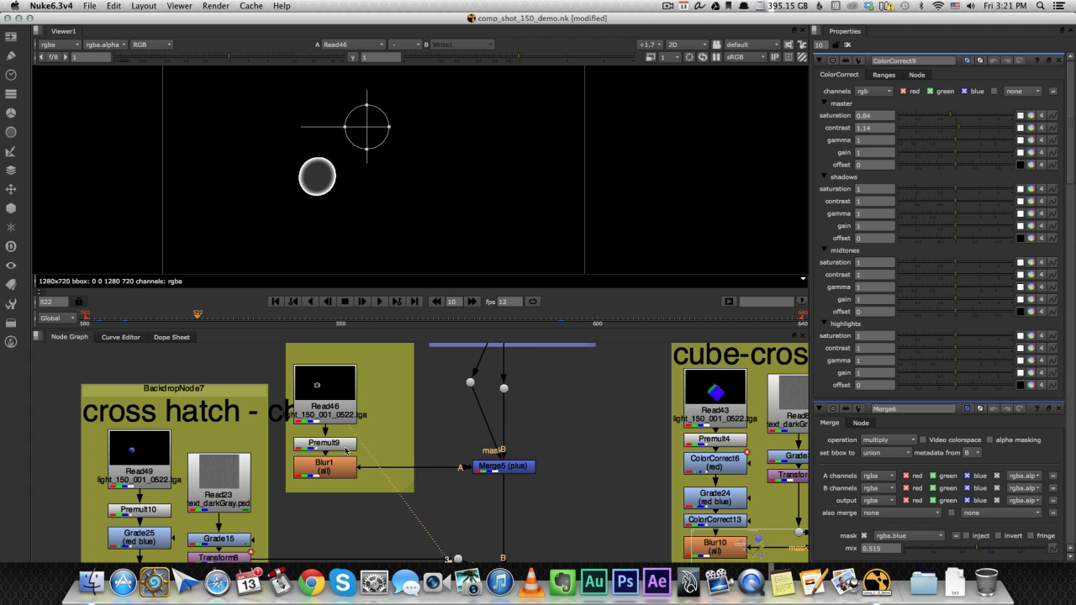
pyautogui.click(503, 466)
pyautogui.press('1')
pyautogui.scroll(4, 371, 185)
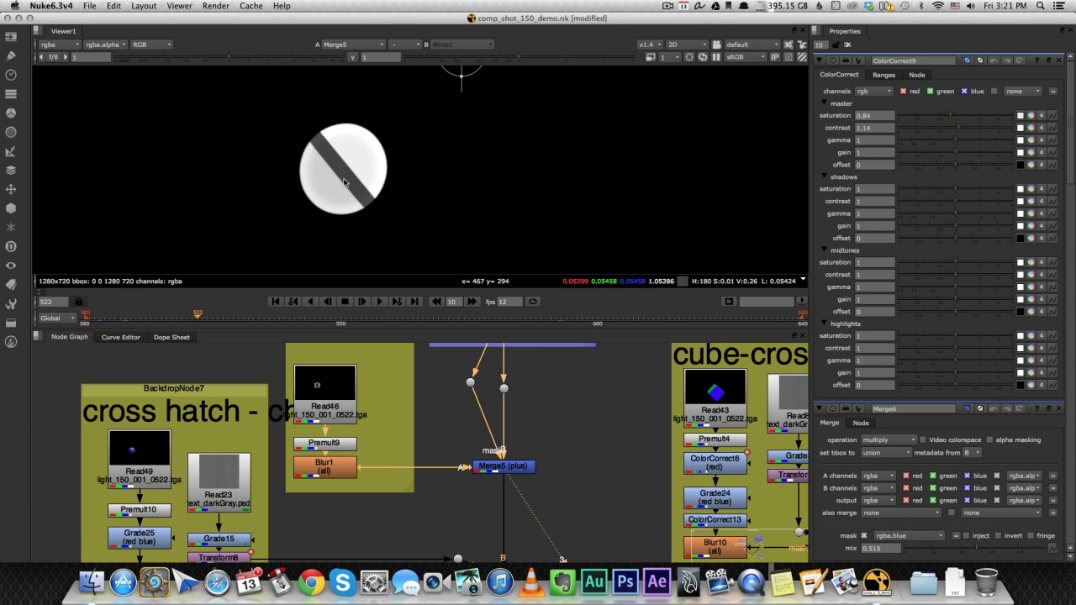
# - Open Merge5's properties and compare its output with the unrimmed ball from Premult8
pyautogui.doubleClick(522, 470)
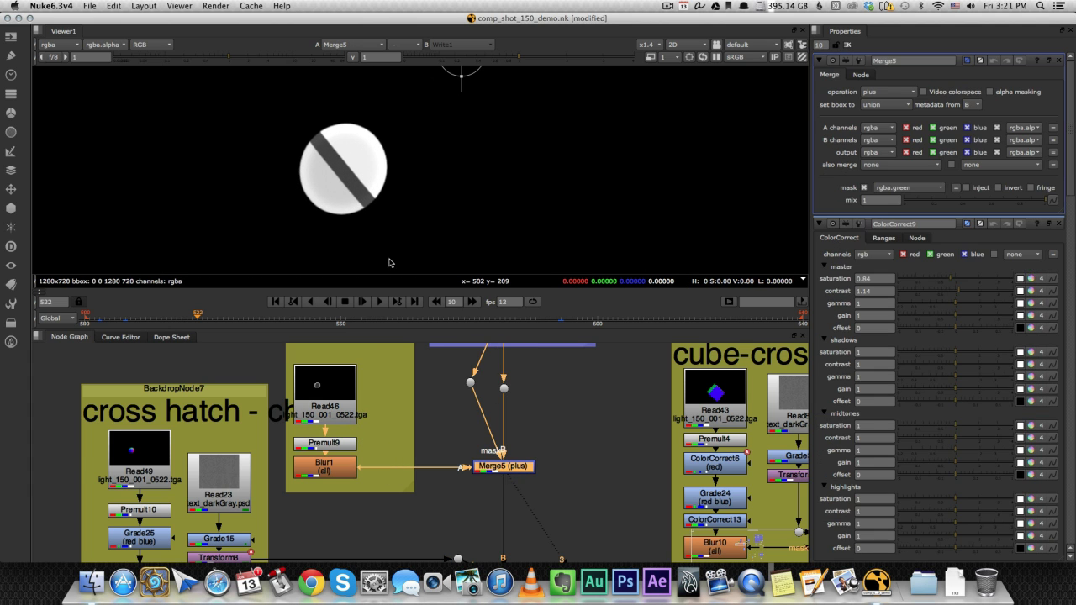
pyautogui.moveTo(539, 441); pyautogui.dragTo(516, 517, button='middle')
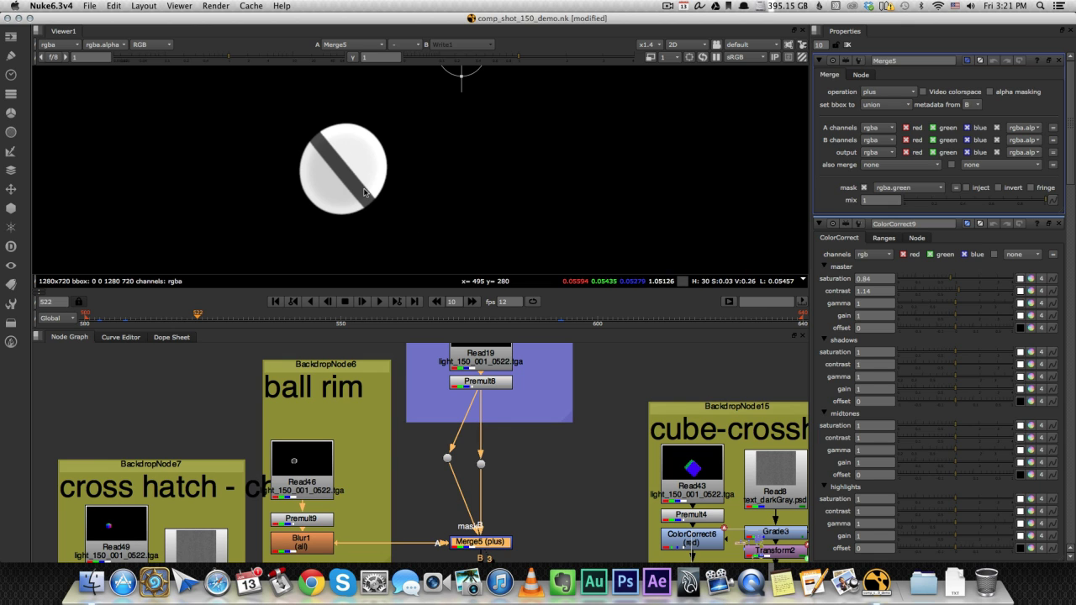
pyautogui.click(491, 386)
pyautogui.press('3')
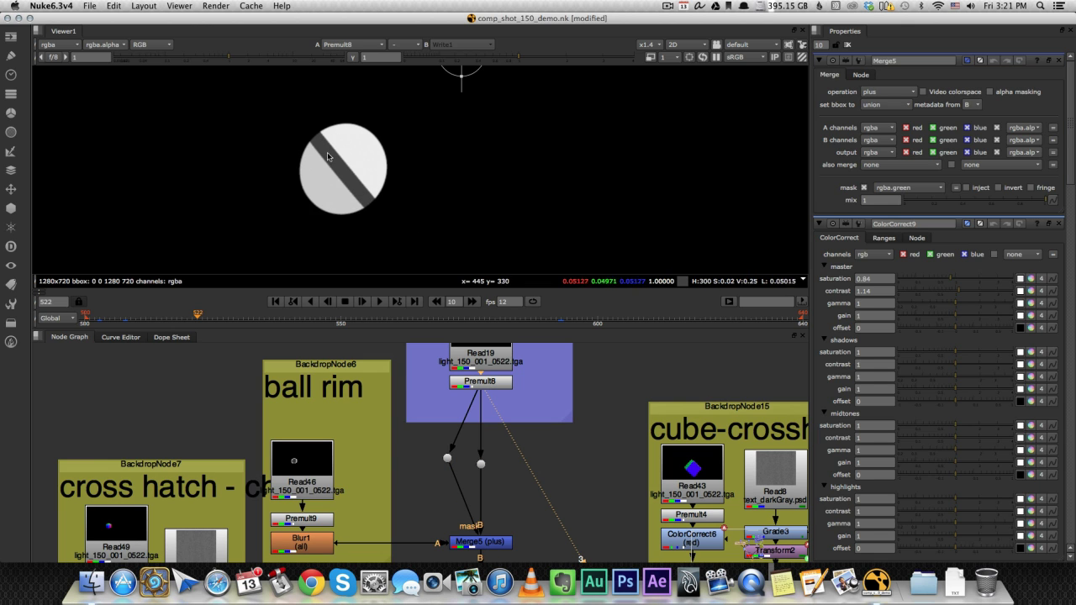
# - Examine the ball at Premult8, then display the Merge5 plus output to compare the added rim
pyautogui.scroll(2, 330, 155)
pyautogui.scroll(-2, 409, 170)
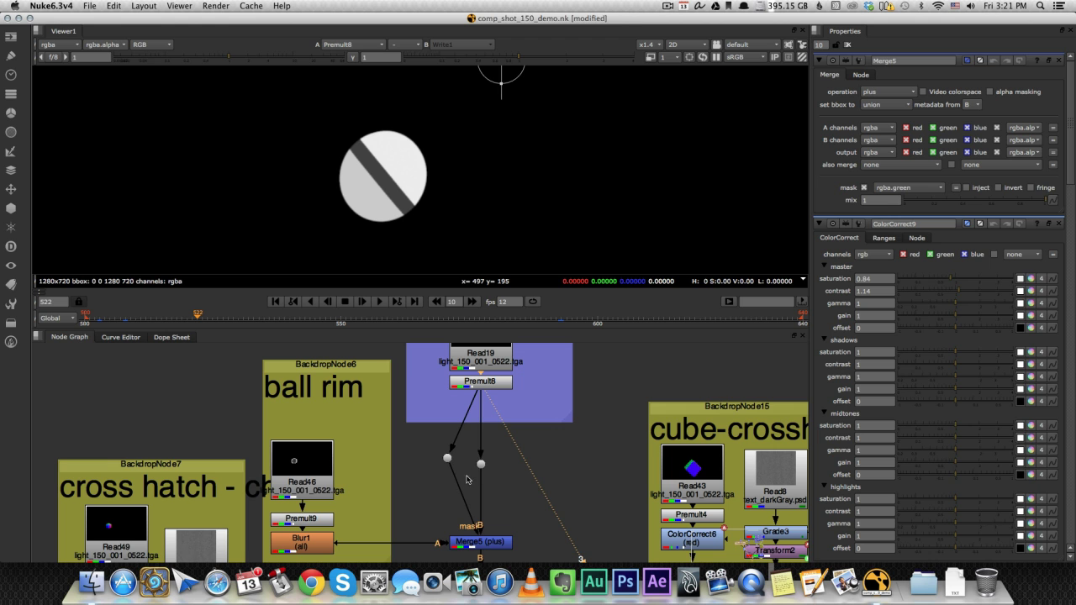
pyautogui.click(494, 549)
pyautogui.press('3')
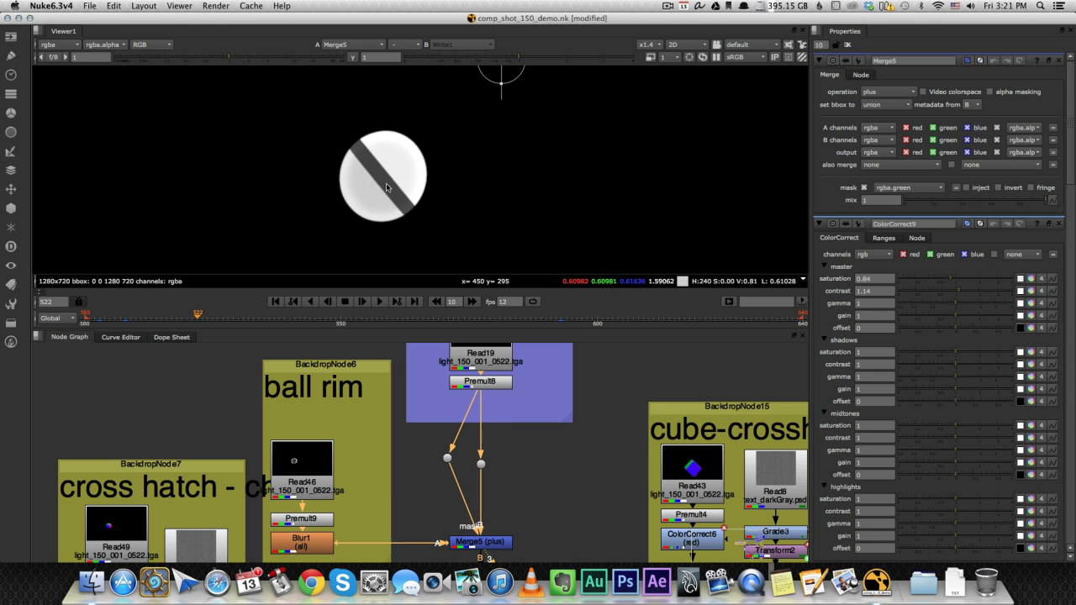
# - Display the Merge19 output to examine the cross hatch on the ball and select the colour correction below it
pyautogui.scroll(-1, 395, 187)
pyautogui.scroll(-1, 432, 201)
pyautogui.scroll(-2, 499, 500)
pyautogui.moveTo(500, 499); pyautogui.dragTo(447, 355, button='middle')
pyautogui.click(436, 462)
pyautogui.press('3')
pyautogui.scroll(3, 411, 181)
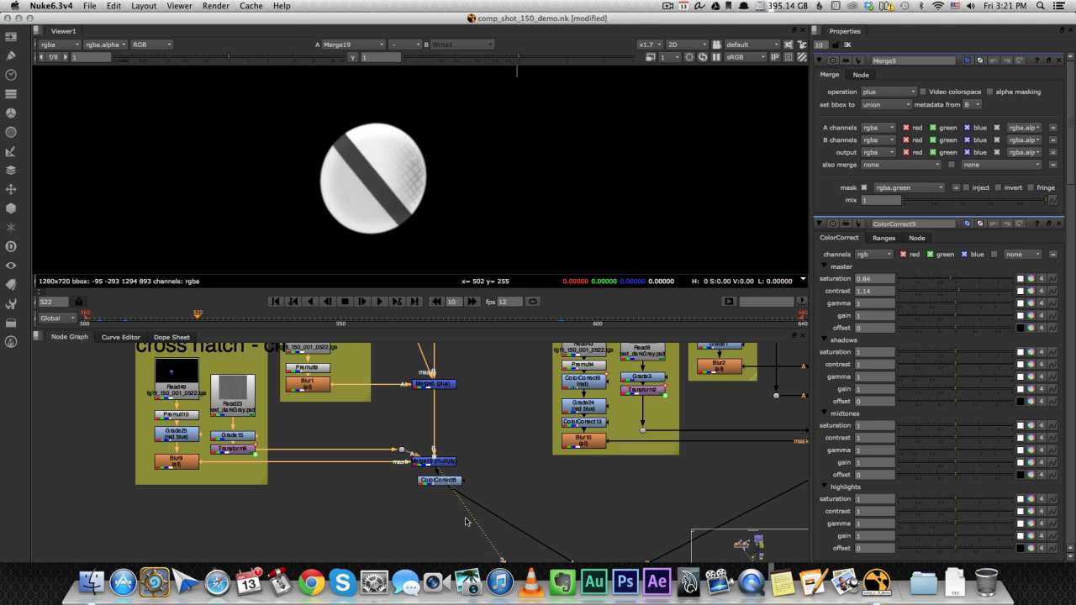
pyautogui.click(438, 481)
pyautogui.scroll(-3, 405, 160)
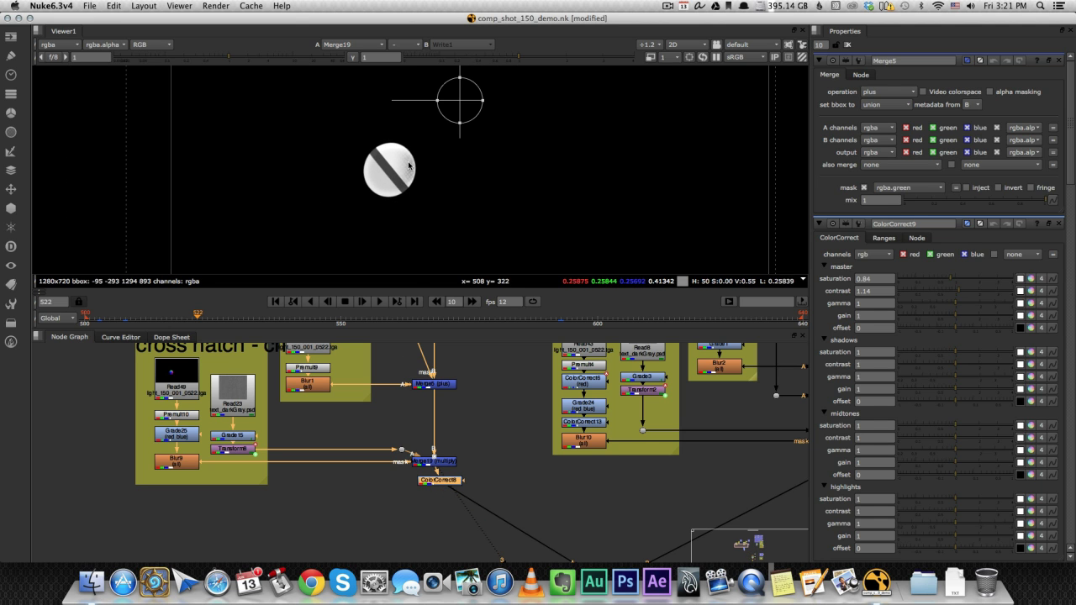
# - Display the Merge21 over output, where the ball and cube branches are combined
pyautogui.scroll(-3, 488, 460)
pyautogui.moveTo(477, 450); pyautogui.dragTo(387, 478, button='middle')
pyautogui.scroll(2, 481, 460)
pyautogui.click(404, 521)
pyautogui.press('1')
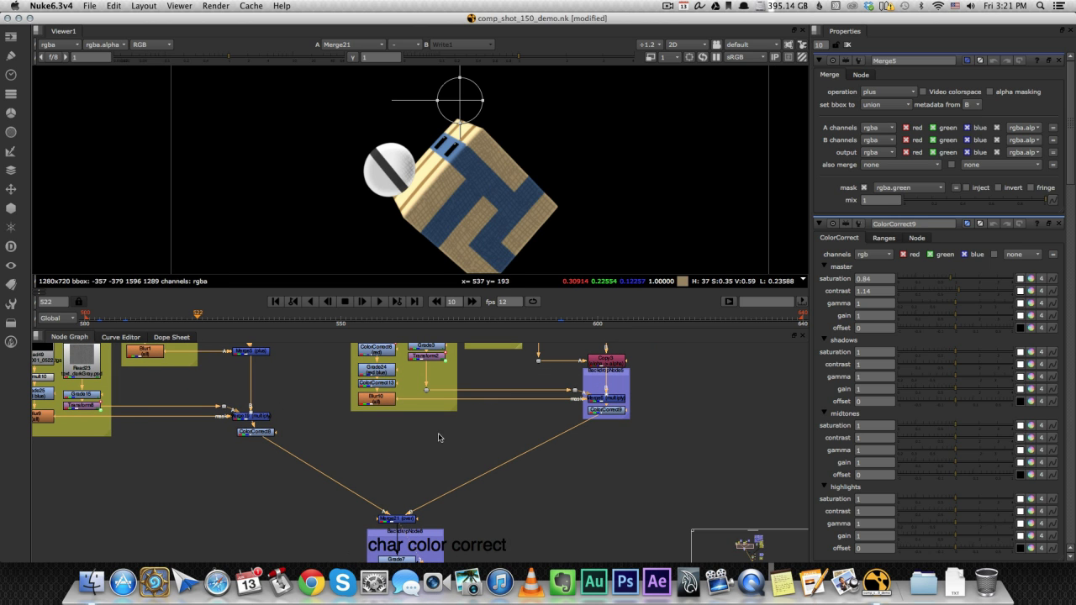
# - Compare the colour-corrected ball, the ColorCorrect9 cube output and their combination at Merge21
pyautogui.click(268, 430)
pyautogui.press('1')
pyautogui.click(619, 412)
pyautogui.press('1')
pyautogui.click(397, 522)
pyautogui.press('1')
# - Go to the char color correct group and display the Grade7, Grade8 and Grade9 outputs in sequence
pyautogui.scroll(-3, 401, 527)
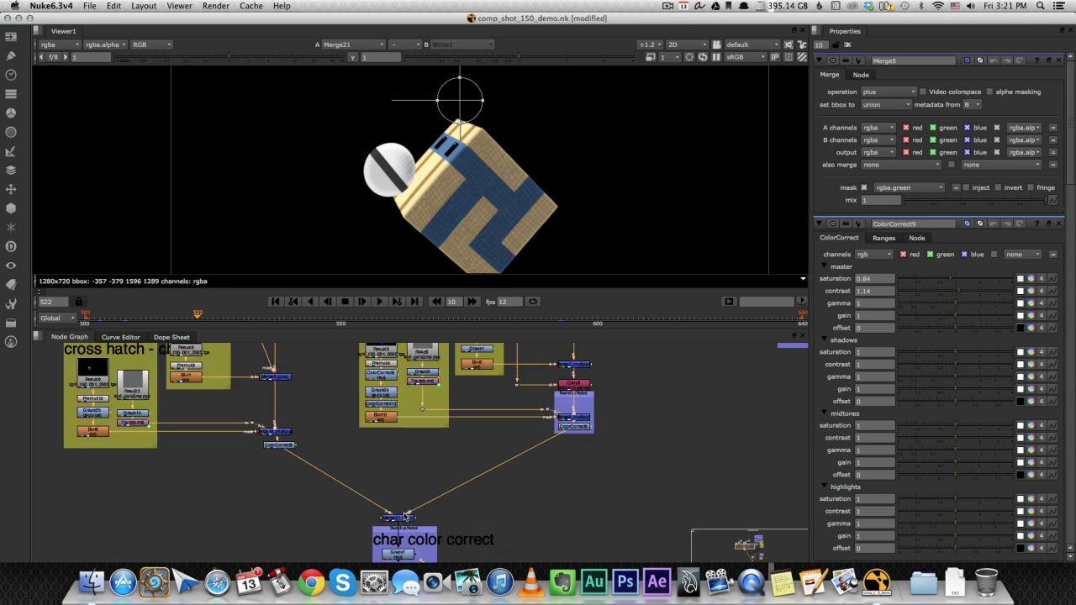
pyautogui.moveTo(402, 525); pyautogui.dragTo(399, 396, button='middle')
pyautogui.scroll(3, 403, 447)
pyautogui.scroll(3, 396, 414)
pyautogui.click(396, 414)
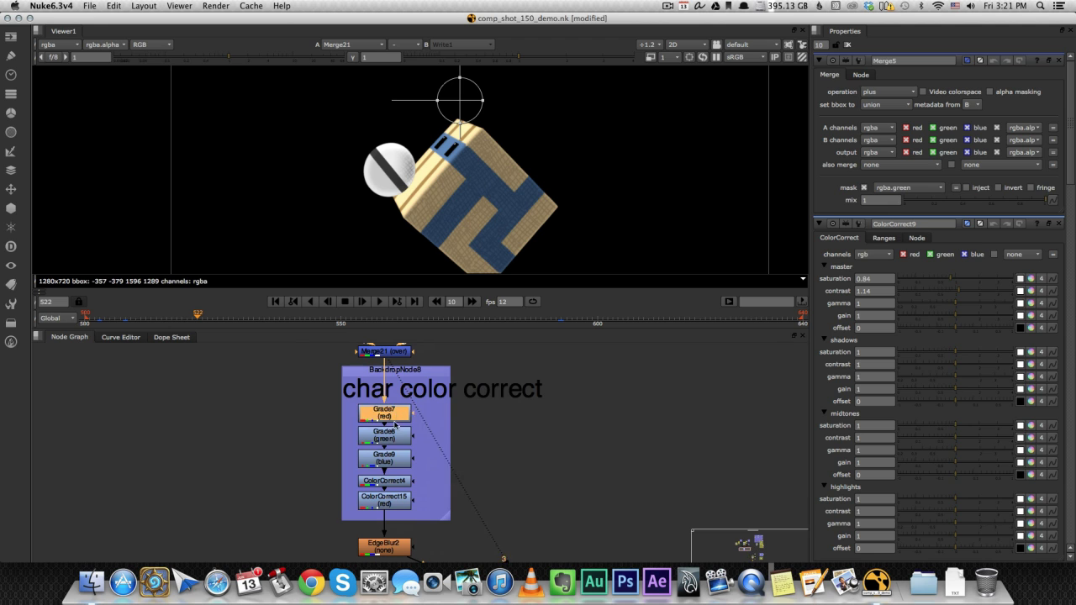
pyautogui.press('1')
pyautogui.click(396, 440)
pyautogui.press('1')
pyautogui.click(394, 465)
pyautogui.press('1')
# - Display the ColorCorrect4 and ColorCorrect15 outputs followed by the EdgeBlur2 output for the characters
pyautogui.click(391, 482)
pyautogui.press('1')
pyautogui.click(385, 502)
pyautogui.press('1')
pyautogui.scroll(-3, 404, 175)
pyautogui.moveTo(404, 175); pyautogui.dragTo(343, 174, button='middle')
pyautogui.click(389, 549)
pyautogui.press('1')
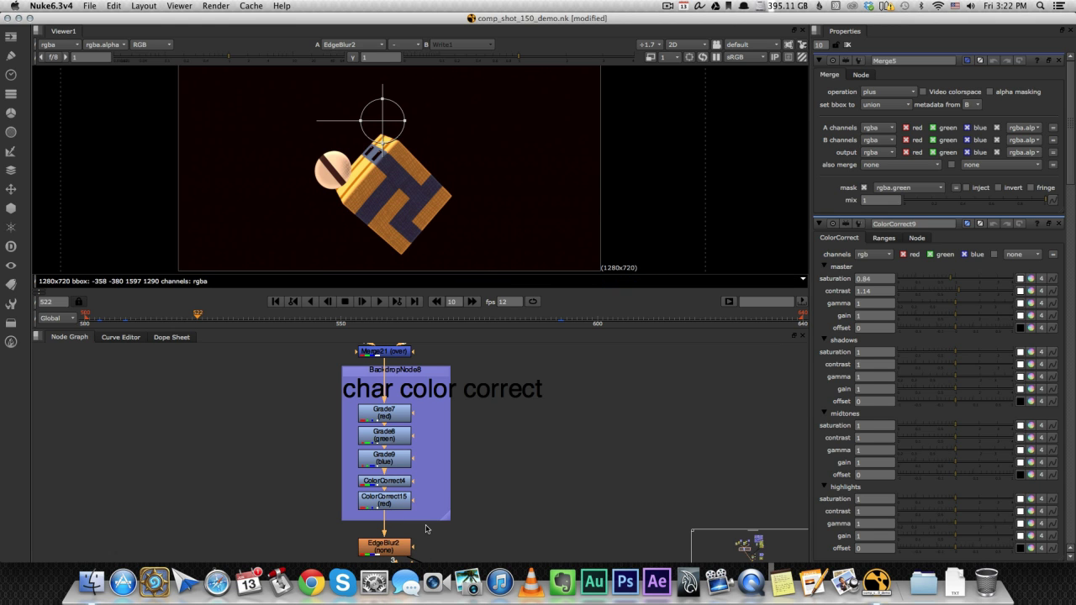
# - Display the background composite at Merge9 and compare it with the character output at EdgeBlur2
pyautogui.scroll(-3, 507, 503)
pyautogui.moveTo(506, 503); pyautogui.dragTo(296, 315, button='middle')
pyautogui.scroll(-4, 442, 408)
pyautogui.moveTo(443, 408); pyautogui.dragTo(313, 444, button='middle')
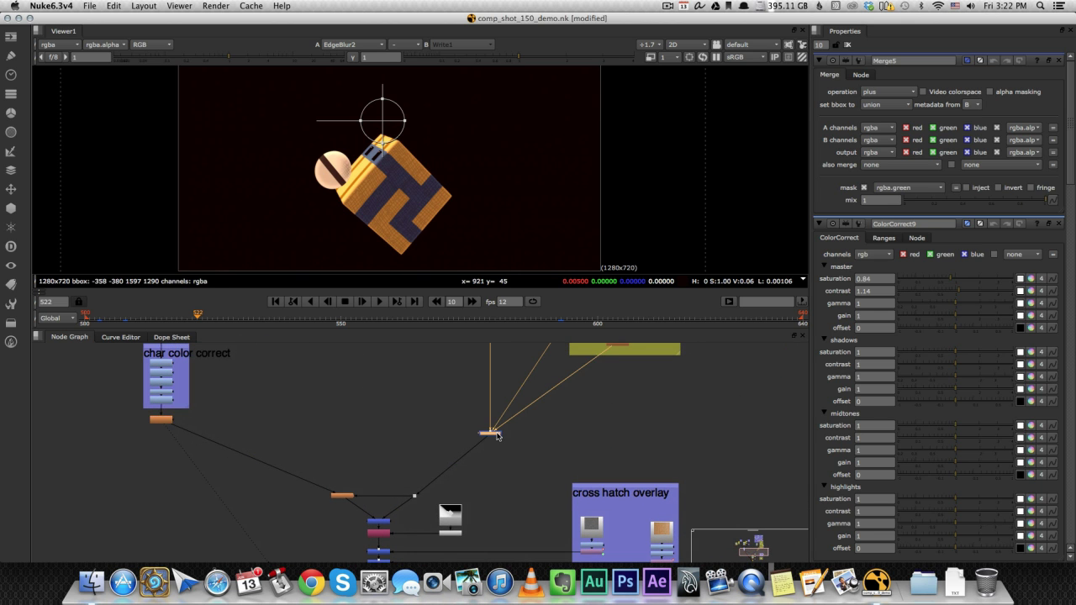
pyautogui.press('1')
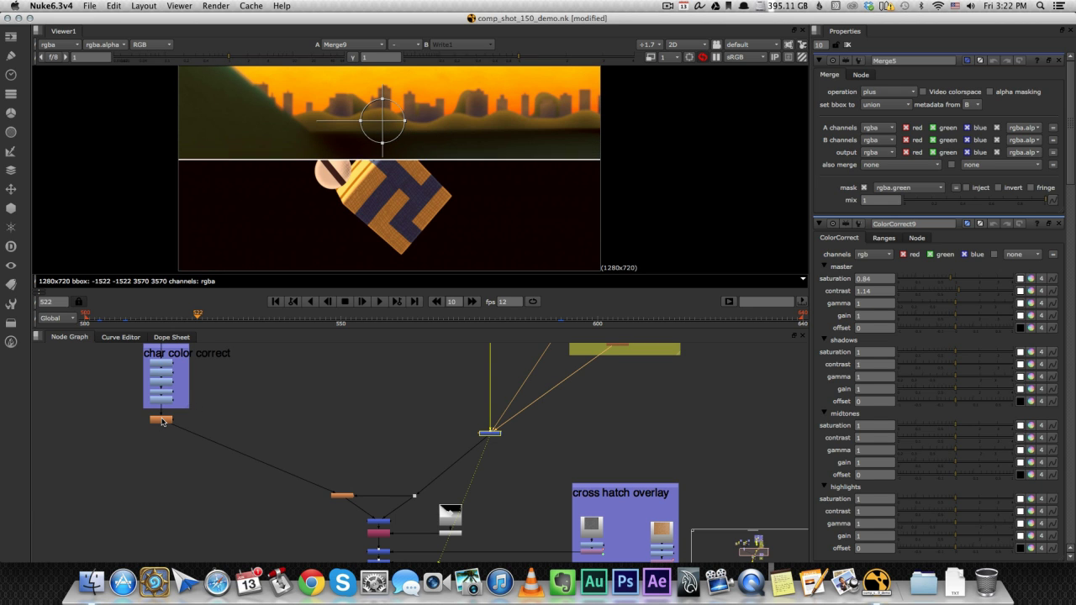
pyautogui.click(164, 422)
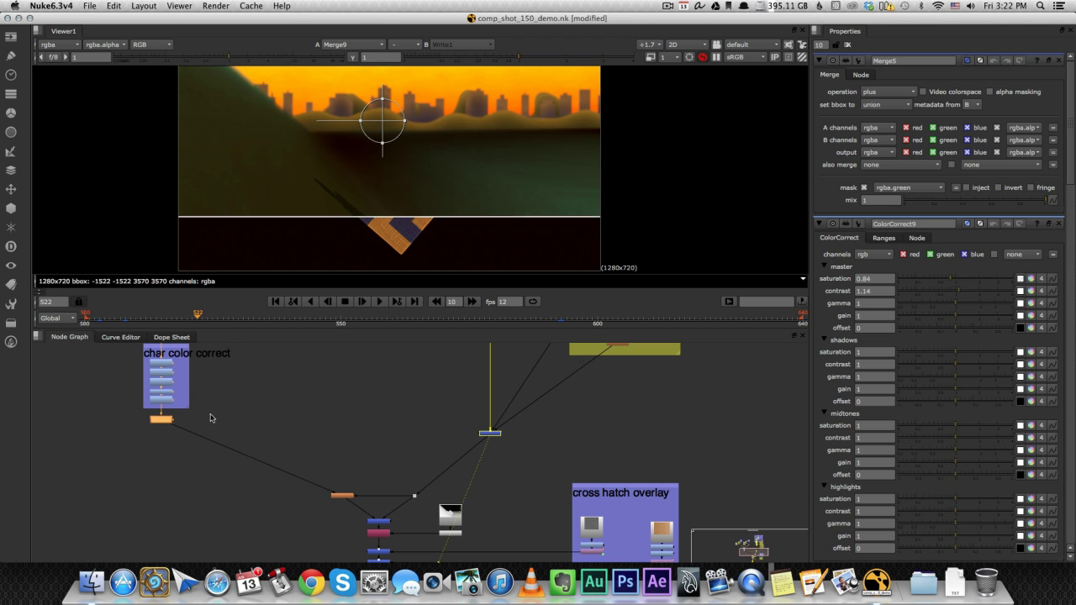
pyautogui.press('1')
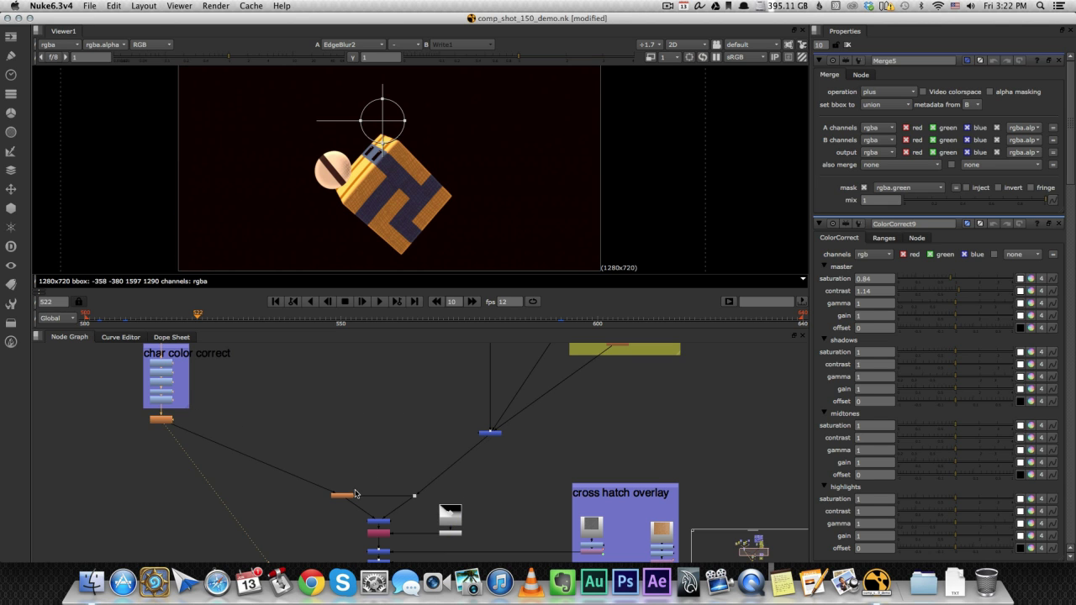
# - Display the LightWrap1 output that feeds the characters into the final merge
pyautogui.scroll(2, 353, 494)
pyautogui.moveTo(343, 500); pyautogui.dragTo(328, 501)
pyautogui.press('1')
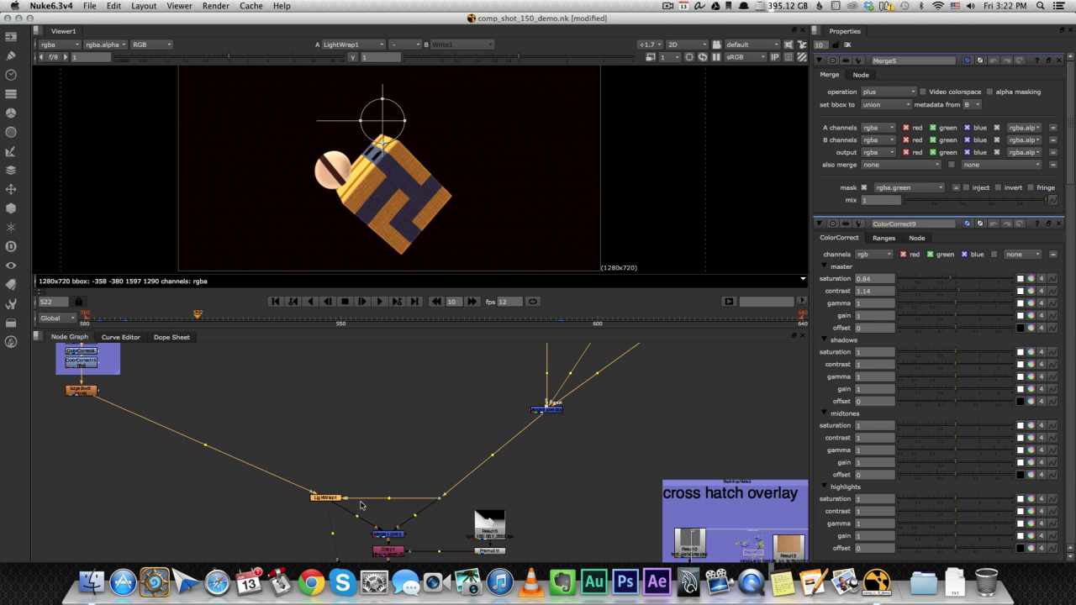
# - Display the Merge1 over output to examine the characters placed over the background
pyautogui.moveTo(362, 505); pyautogui.dragTo(363, 442, button='middle')
pyautogui.scroll(3, 392, 472)
pyautogui.click(392, 472)
pyautogui.press('1')
pyautogui.click(454, 459)
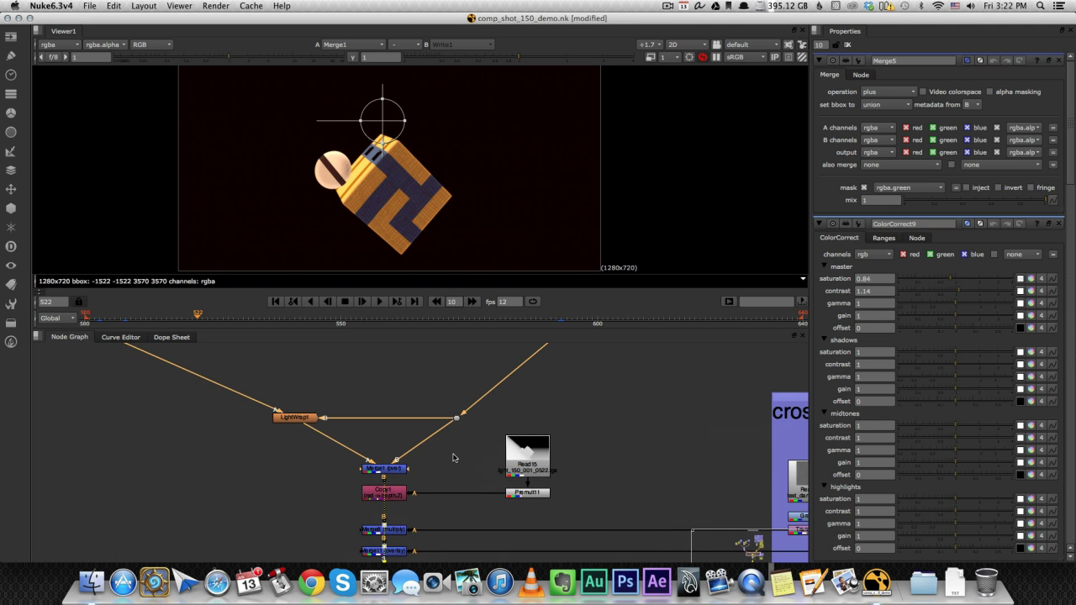
pyautogui.scroll(-3, 415, 199)
pyautogui.moveTo(409, 200); pyautogui.dragTo(403, 205, button='middle')
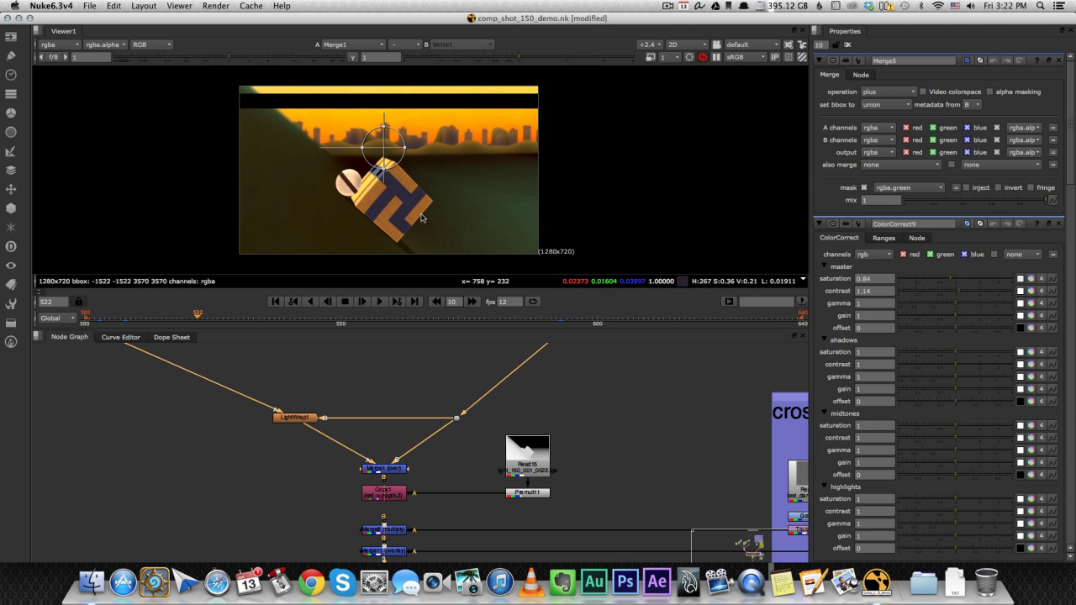
pyautogui.scroll(1, 431, 222)
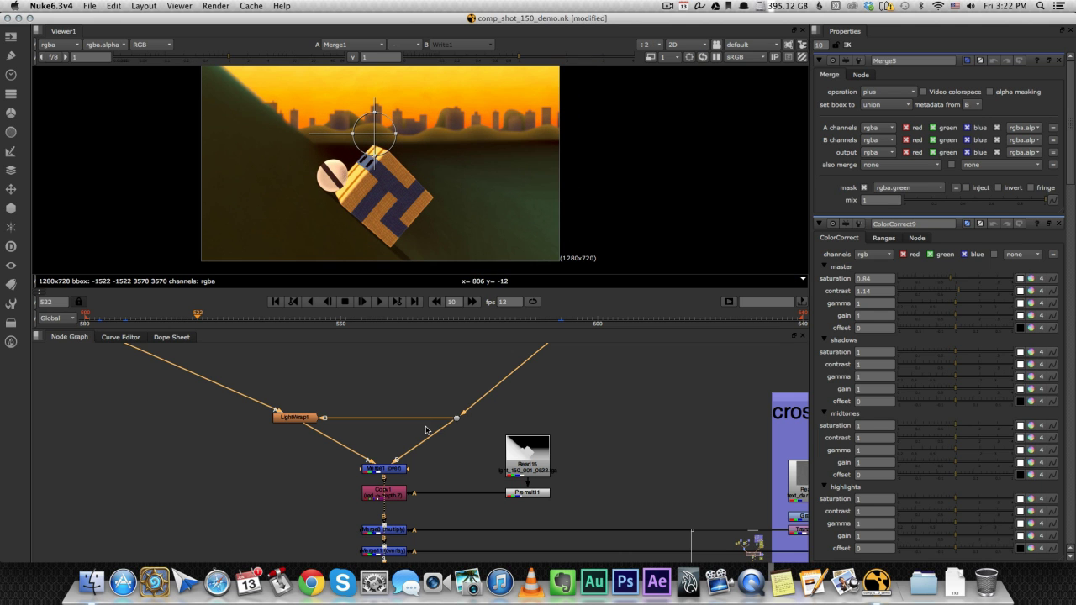
# - Display the depth pass Read15 and trace its connection through Premult11 into Copy1
pyautogui.moveTo(423, 430); pyautogui.dragTo(420, 376, button='middle')
pyautogui.moveTo(472, 449); pyautogui.dragTo(498, 451, button='middle')
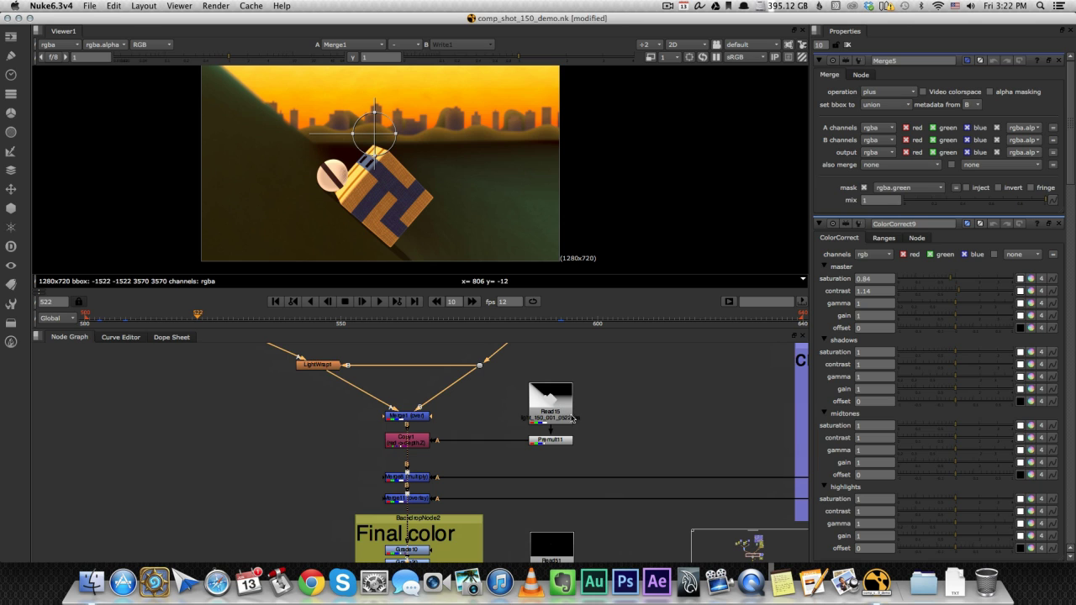
pyautogui.click(411, 443)
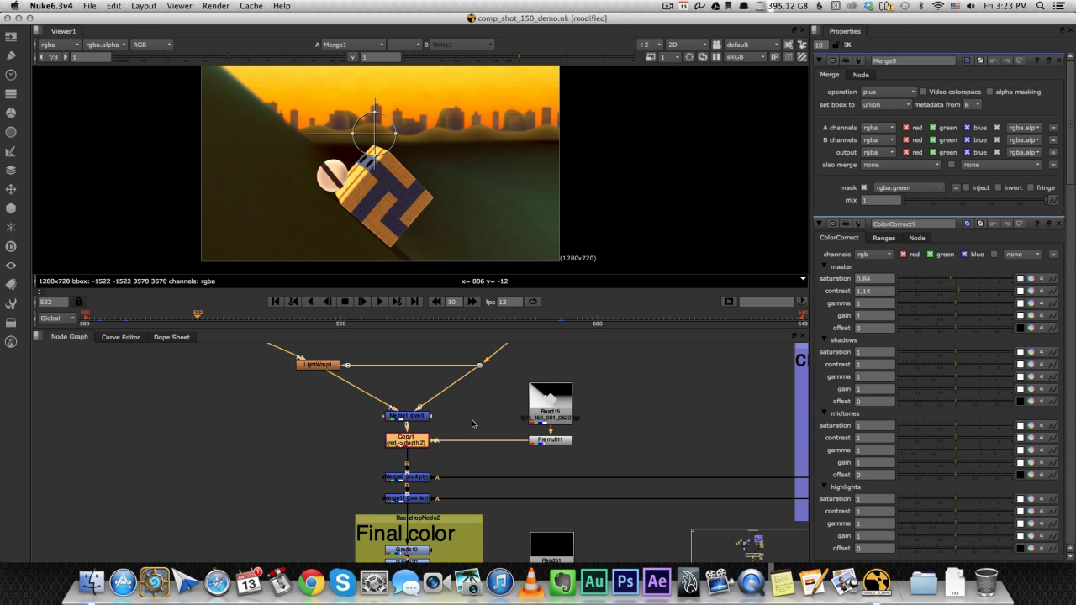
pyautogui.click(560, 414)
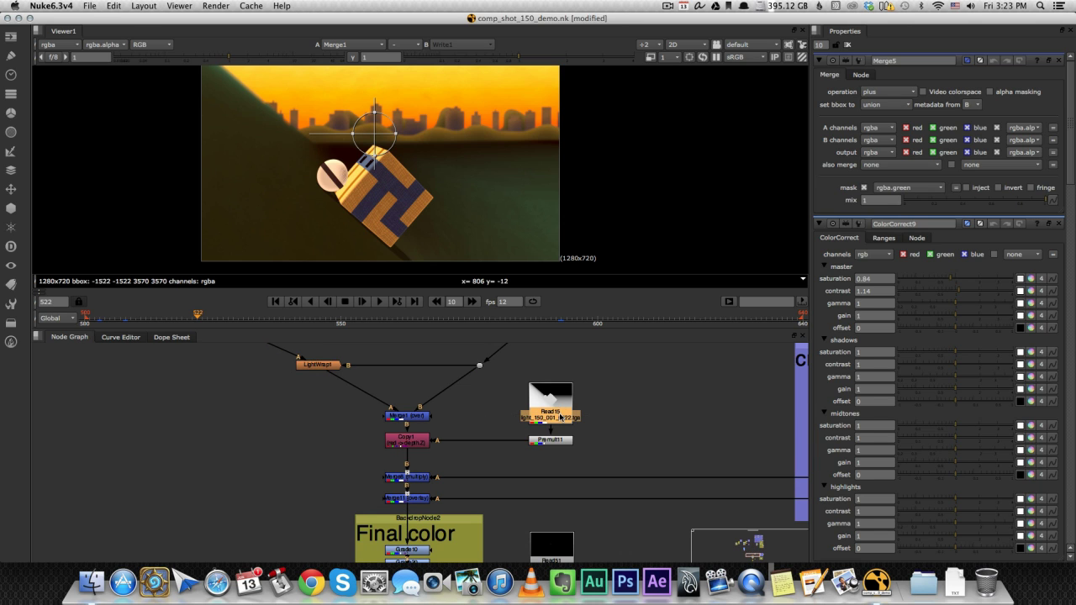
pyautogui.press('1')
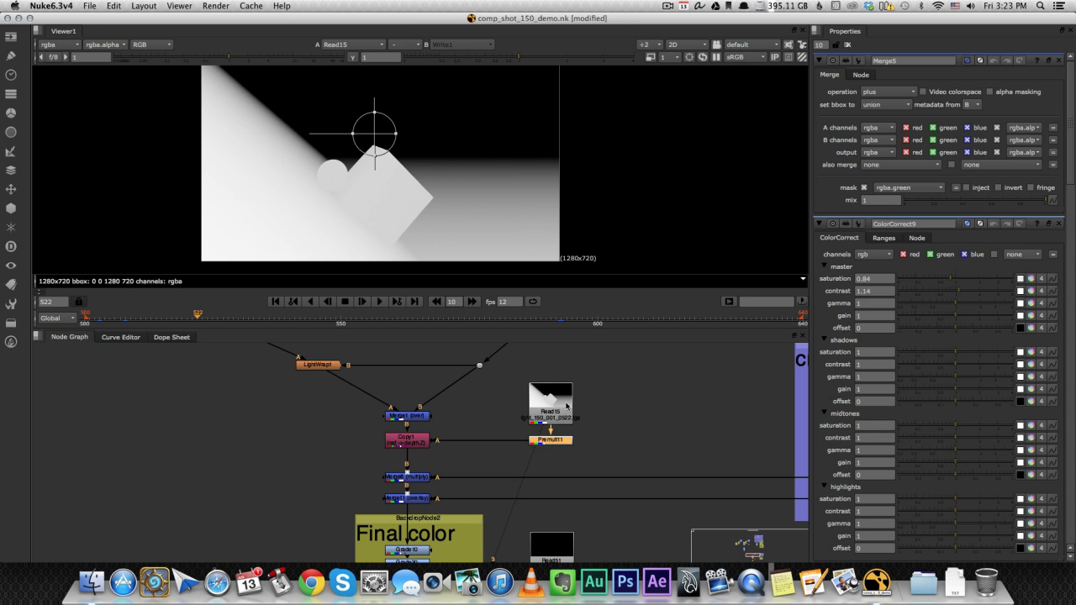
pyautogui.click(566, 407)
pyautogui.click(552, 442)
# - Open Copy1's properties to examine the red to depth.Z channel copy and display its output
pyautogui.click(417, 443)
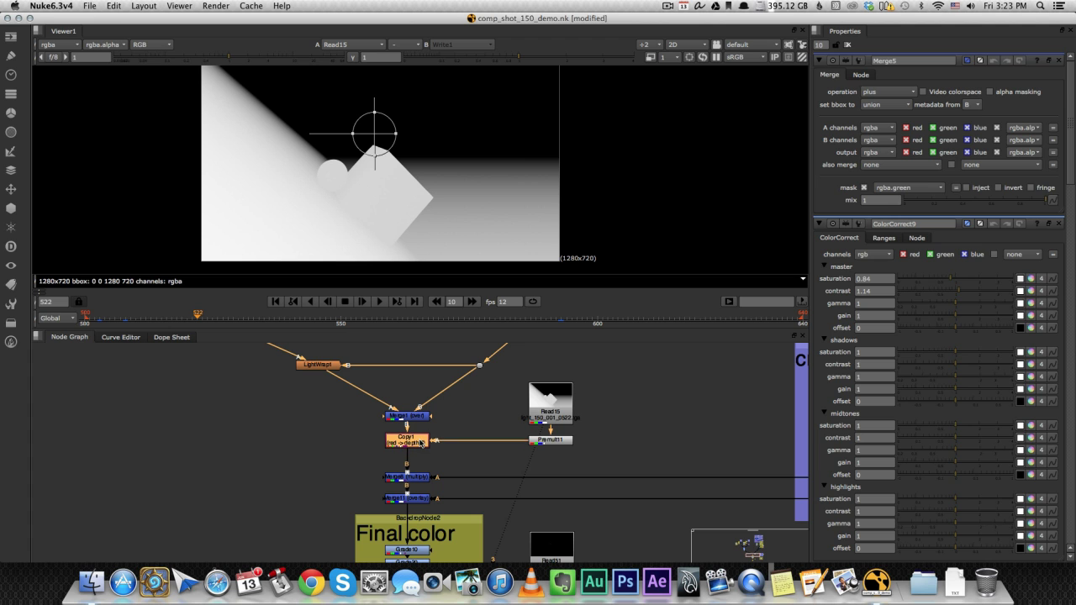
pyautogui.doubleClick(421, 443)
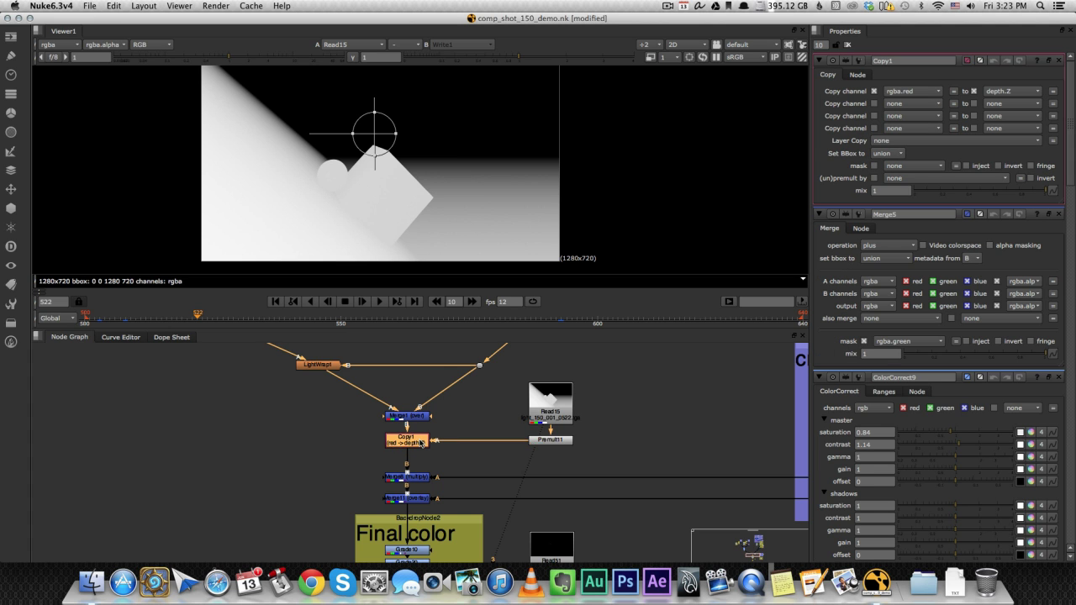
pyautogui.scroll(3, 422, 443)
pyautogui.press('1')
pyautogui.click(416, 447)
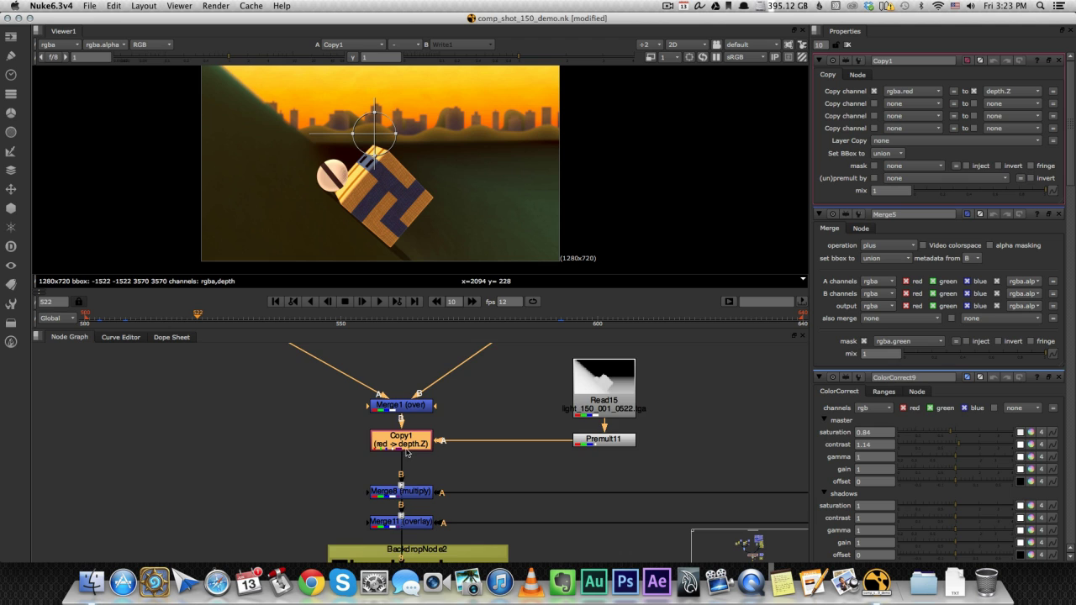
# - Follow the Merge8 multiply input to the cross hatch overlay group and open the properties of texture Read10
pyautogui.scroll(-2, 407, 451)
pyautogui.click(426, 459)
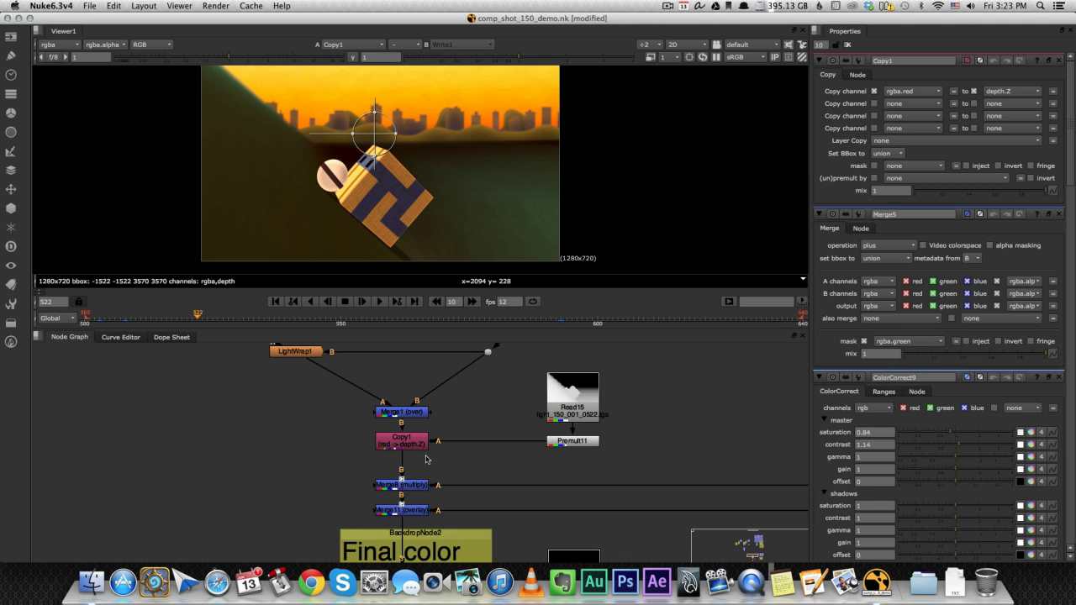
pyautogui.scroll(-3, 365, 451)
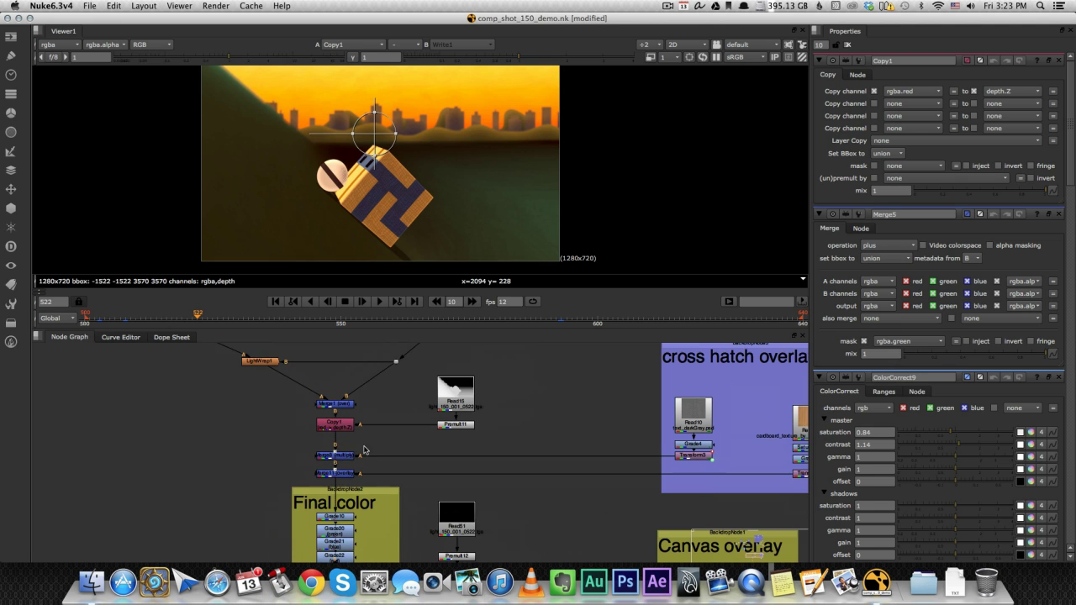
pyautogui.click(349, 456)
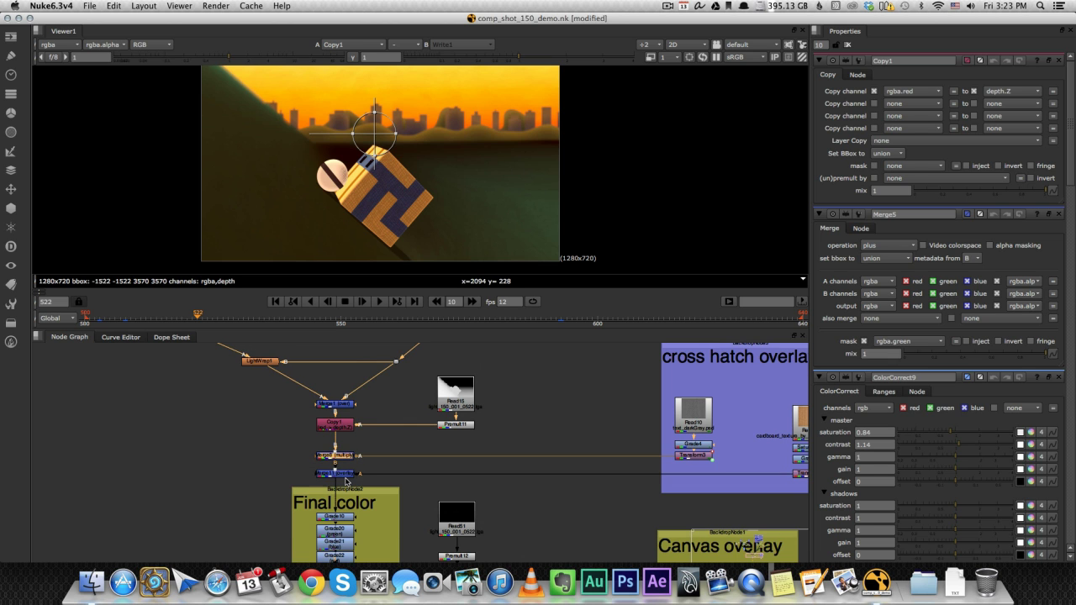
pyautogui.scroll(-2, 446, 460)
pyautogui.moveTo(613, 462)
pyautogui.mouseDown(button='middle')
pyautogui.moveTo(449, 455)
pyautogui.moveTo(534, 495)
pyautogui.moveTo(613, 421)
pyautogui.moveTo(592, 416)
pyautogui.mouseUp(button='middle')
pyautogui.scroll(3, 521, 442)
pyautogui.doubleClick(559, 401)
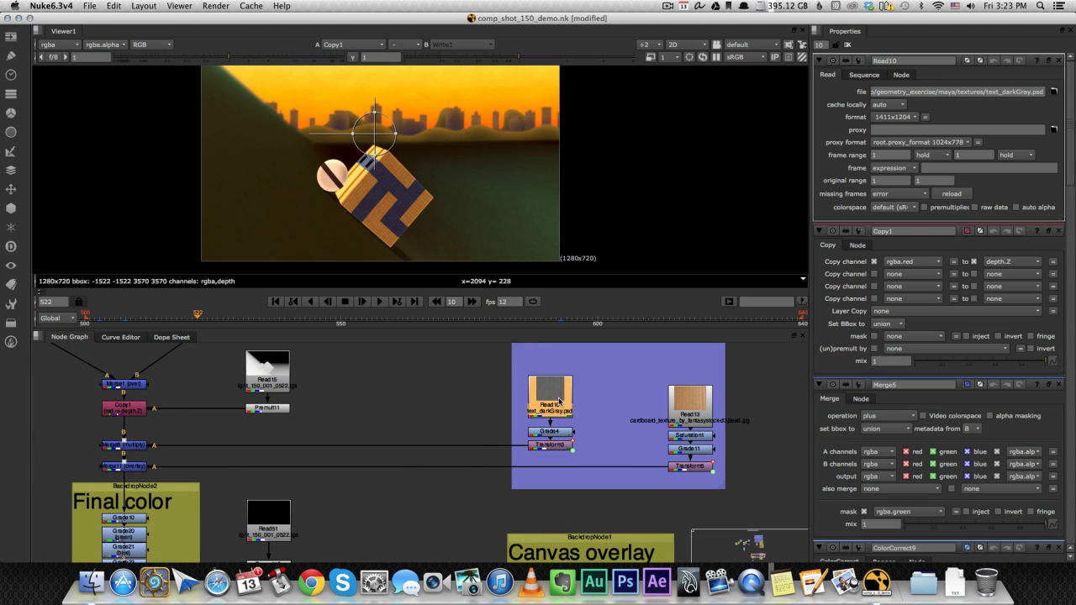
# - Display the Read10, Grade4 and Transform3 outputs and play back the animated cross hatch texture
pyautogui.press('1')
pyautogui.click(563, 434)
pyautogui.press('1')
pyautogui.click(563, 446)
pyautogui.press('1')
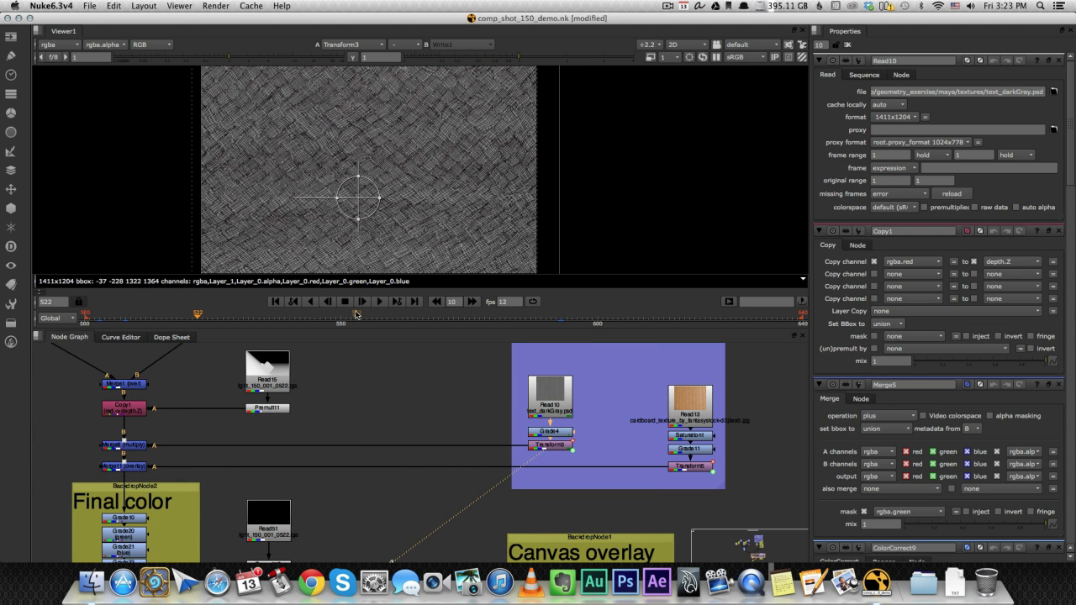
pyautogui.click(381, 303)
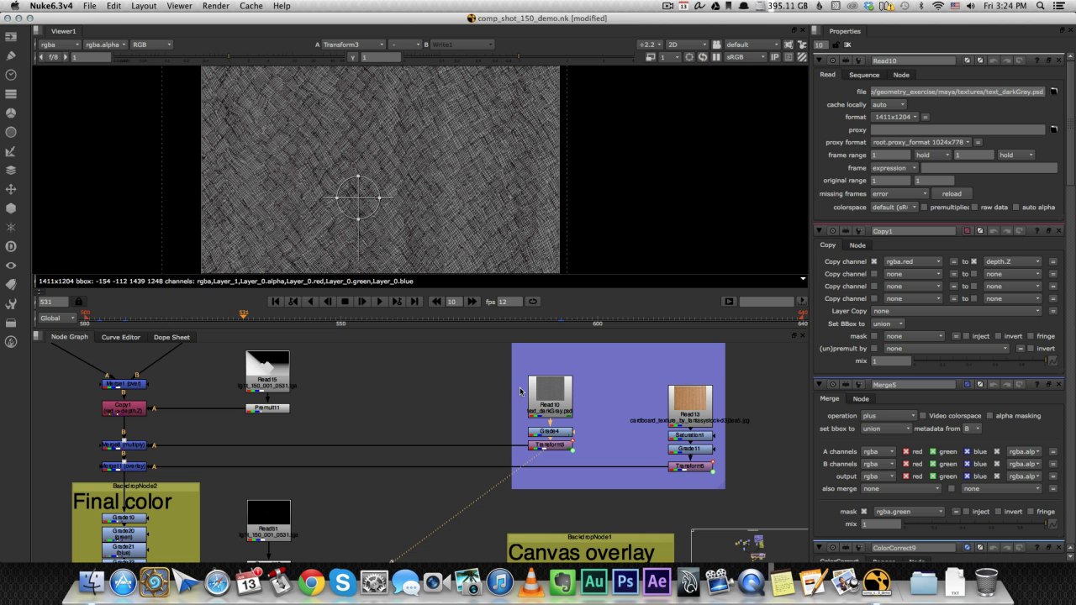
# - Display the Merge8 multiply output and open its properties
pyautogui.click(137, 446)
pyautogui.press('1')
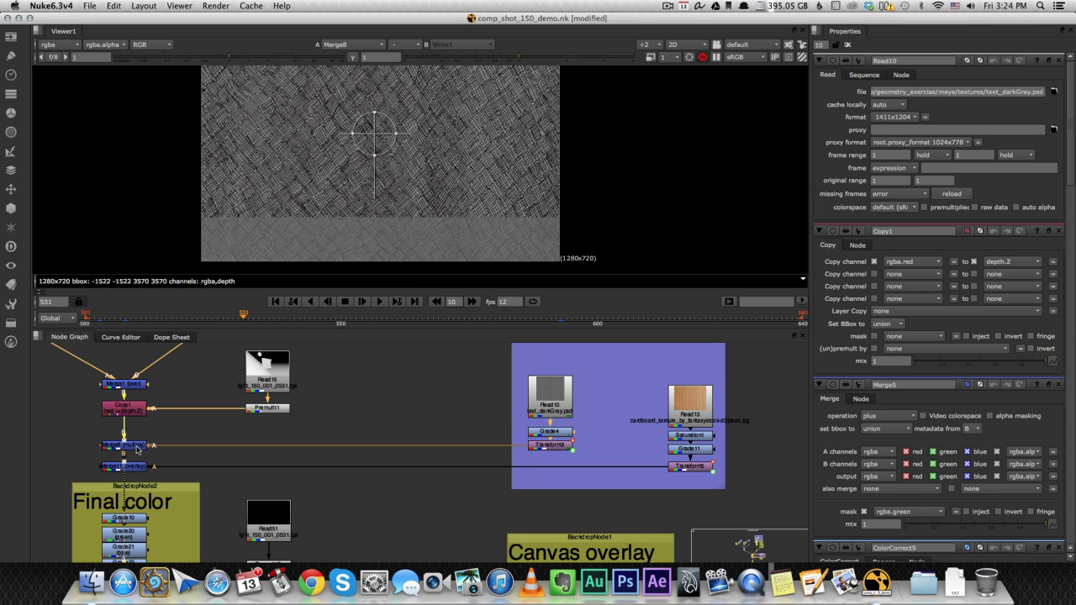
pyautogui.doubleClick(137, 449)
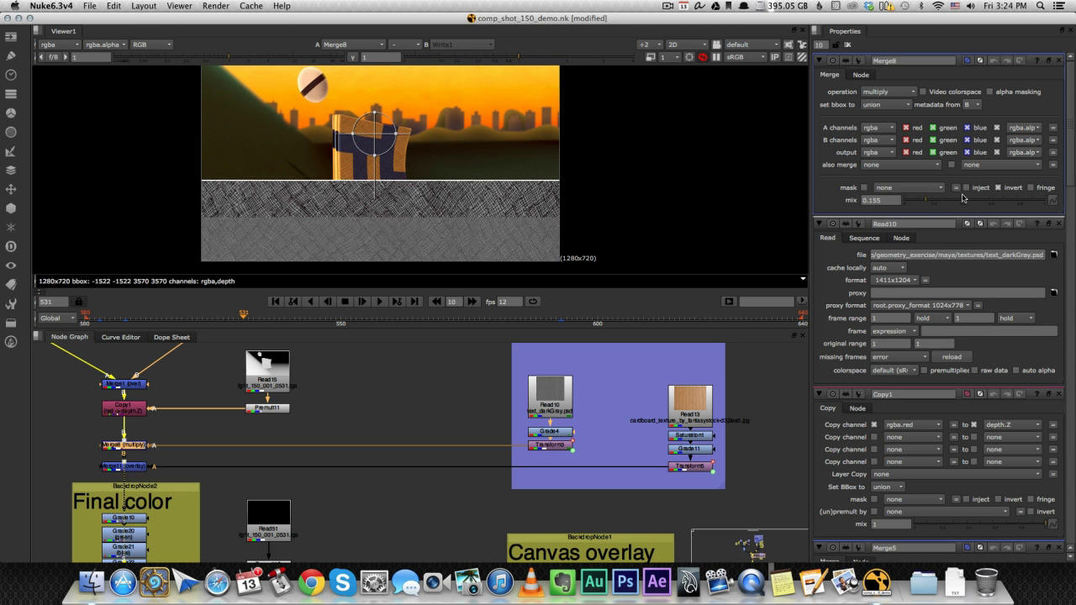
# - Try a mix of 1 on Merge8 to see the full cross hatch effect, then restore it to 0.155
pyautogui.moveTo(994, 201); pyautogui.dragTo(1057, 201)
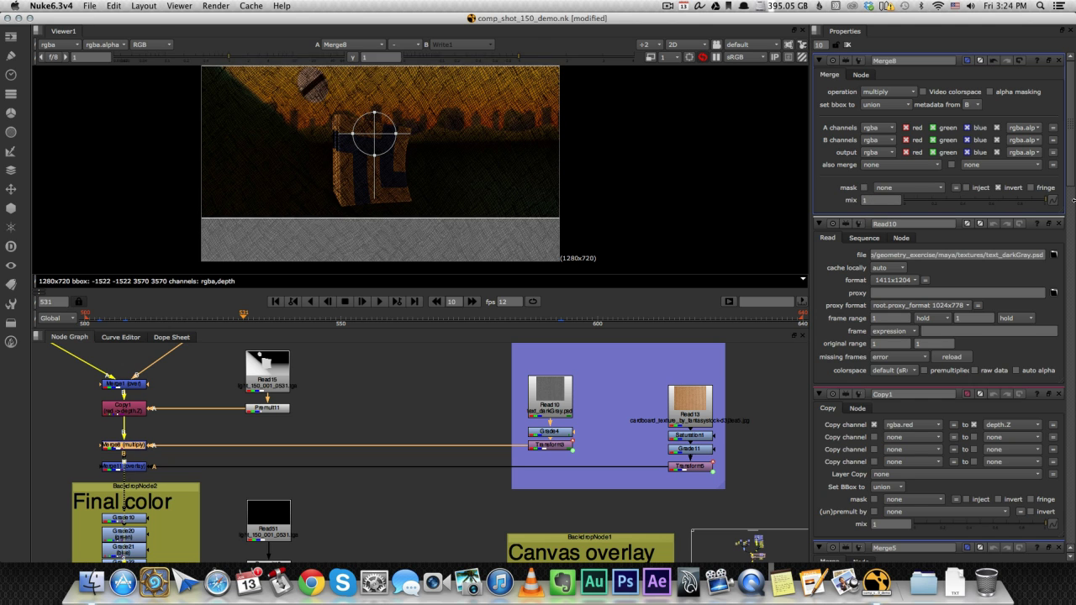
pyautogui.click(920, 203)
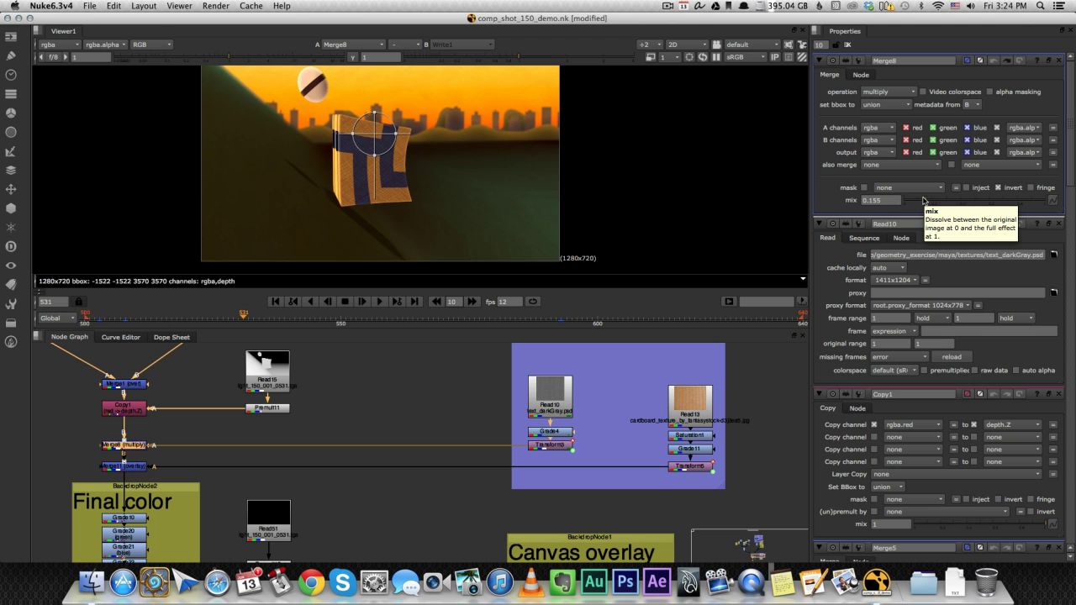
# - Display the cardboard texture Read13, then its Saturation1, Grade11 and Transform5 outputs in sequence
pyautogui.click(701, 410)
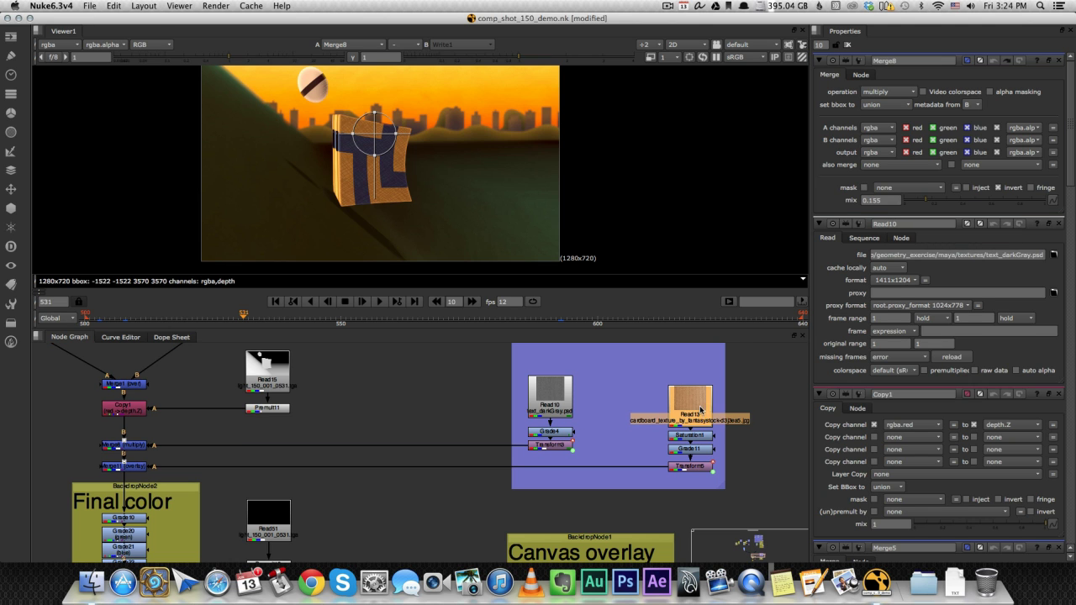
pyautogui.press('1')
pyautogui.click(702, 437)
pyautogui.press('1')
pyautogui.click(701, 450)
pyautogui.press('1')
pyautogui.click(699, 467)
pyautogui.press('1')
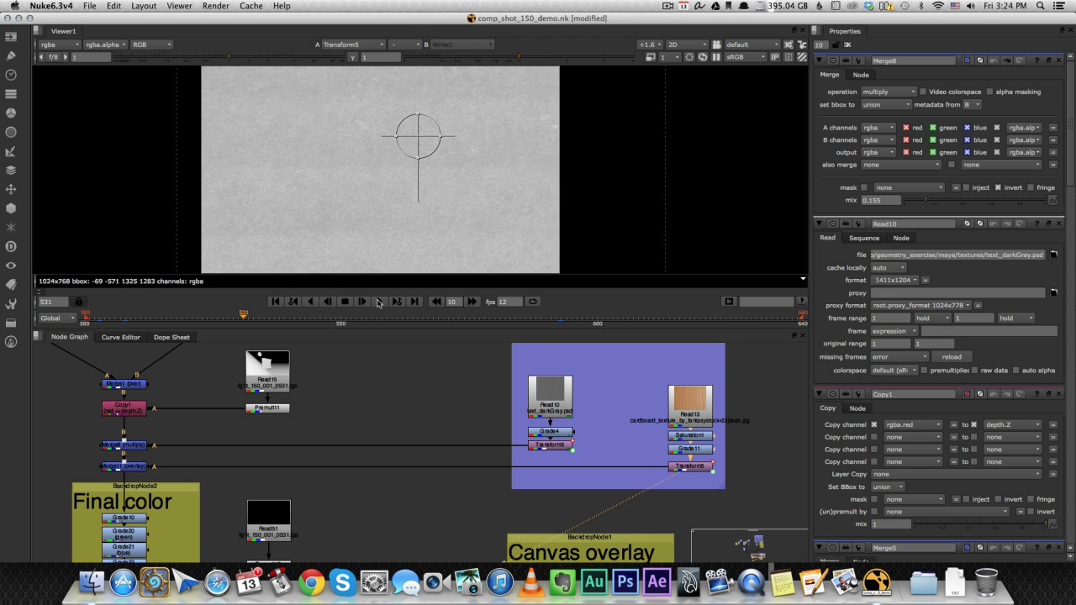
# - Play back the animated cardboard texture from Transform5, then display the Merge11 overlay output
pyautogui.click(379, 302)
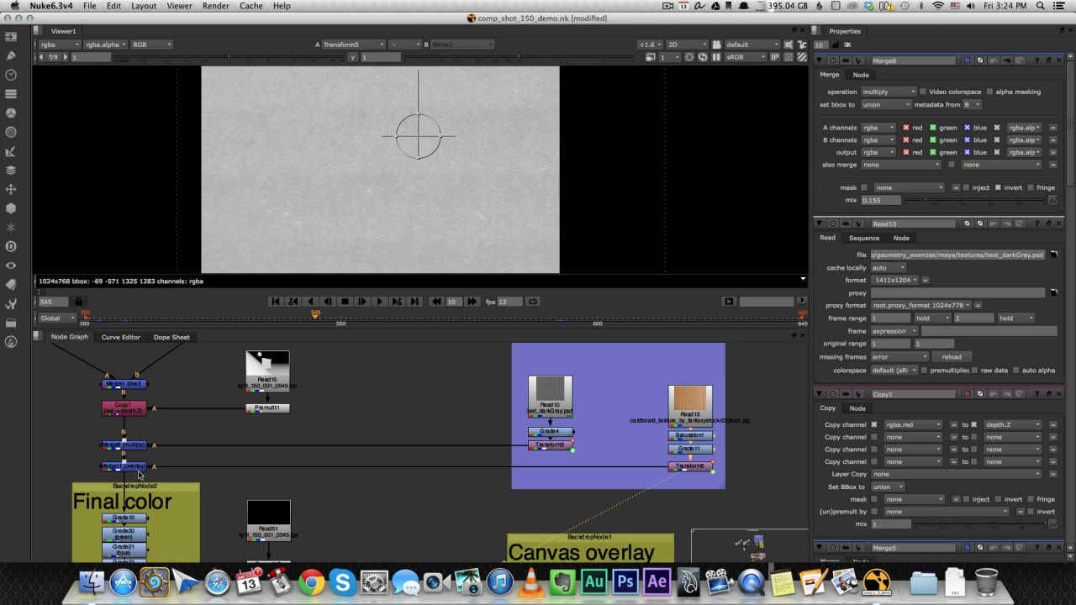
pyautogui.click(139, 468)
pyautogui.press('1')
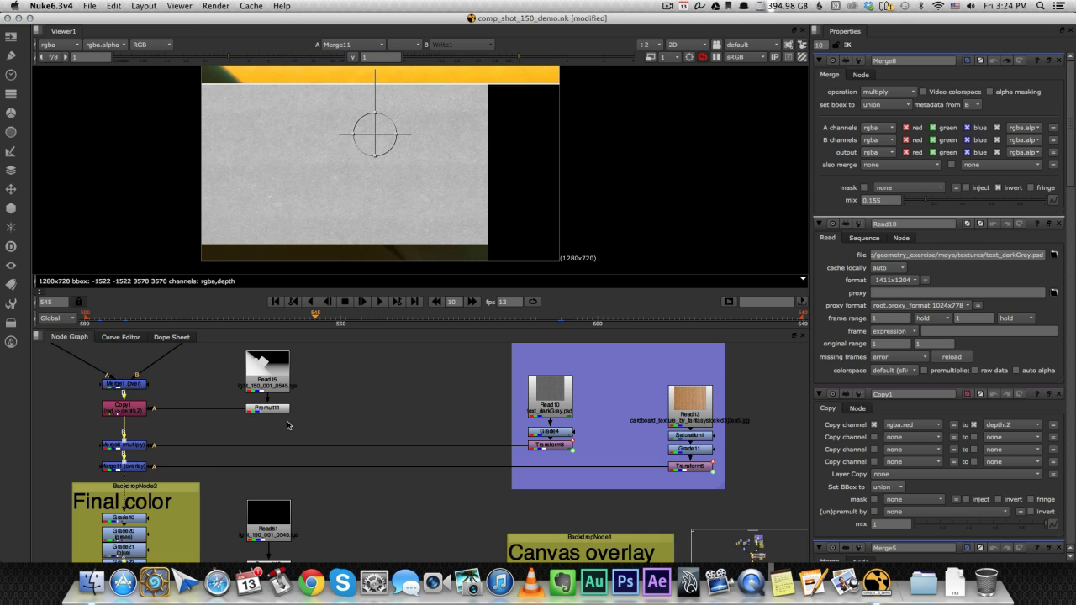
pyautogui.click(286, 429)
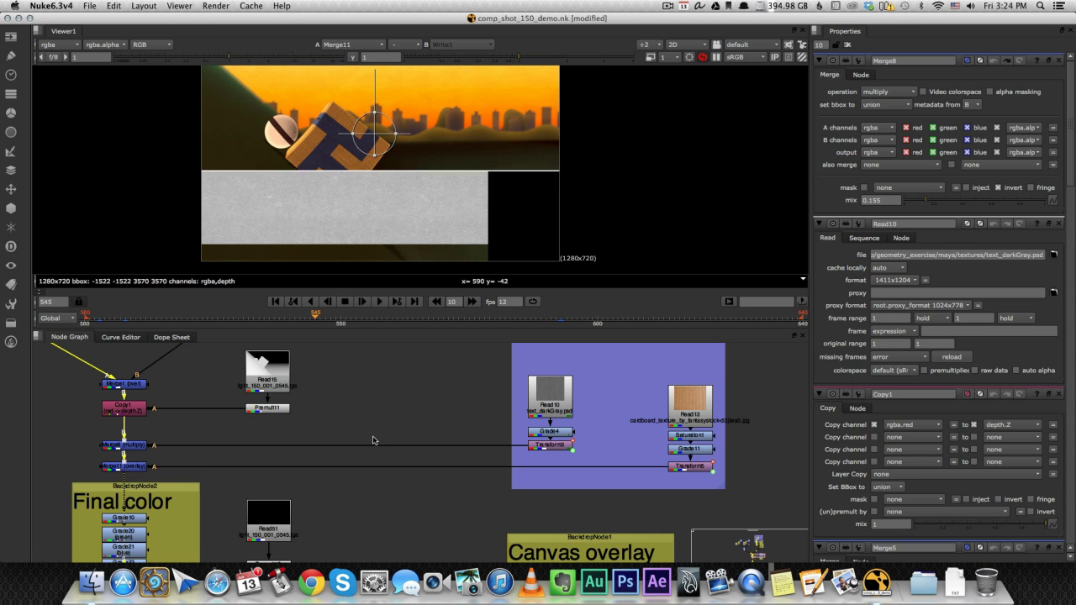
pyautogui.scroll(-1, 320, 214)
pyautogui.moveTo(320, 210); pyautogui.dragTo(344, 204, button='middle')
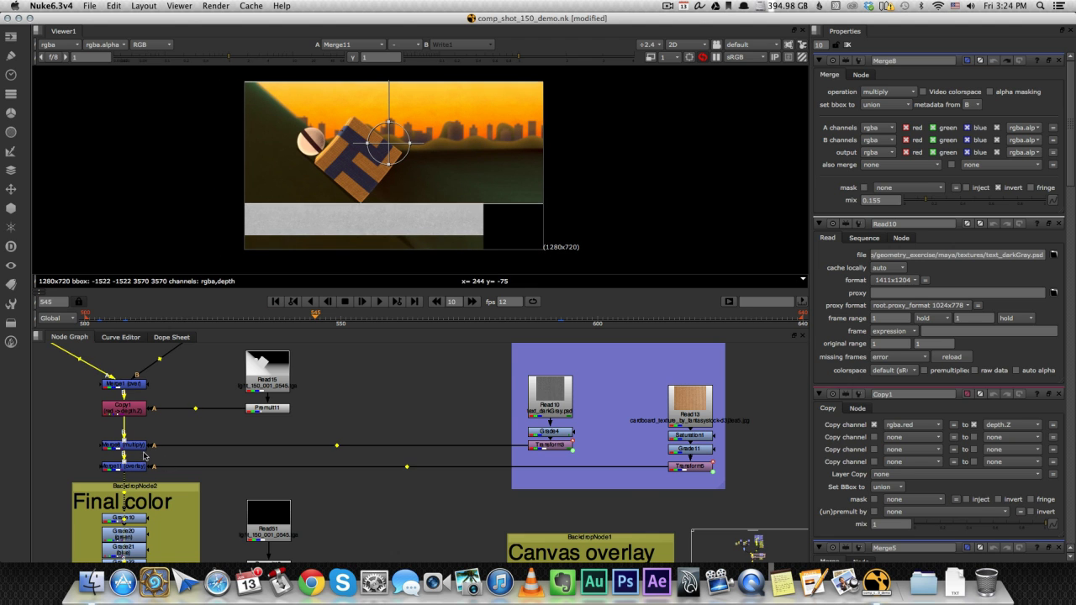
# - Step through the Final color outputs from Grade10 to ColorCorrect16, then view the result at frame 522
pyautogui.scroll(-1, 144, 457)
pyautogui.moveTo(126, 515); pyautogui.dragTo(317, 408, button='middle')
pyautogui.scroll(1, 271, 412)
pyautogui.click(340, 398)
pyautogui.press('1')
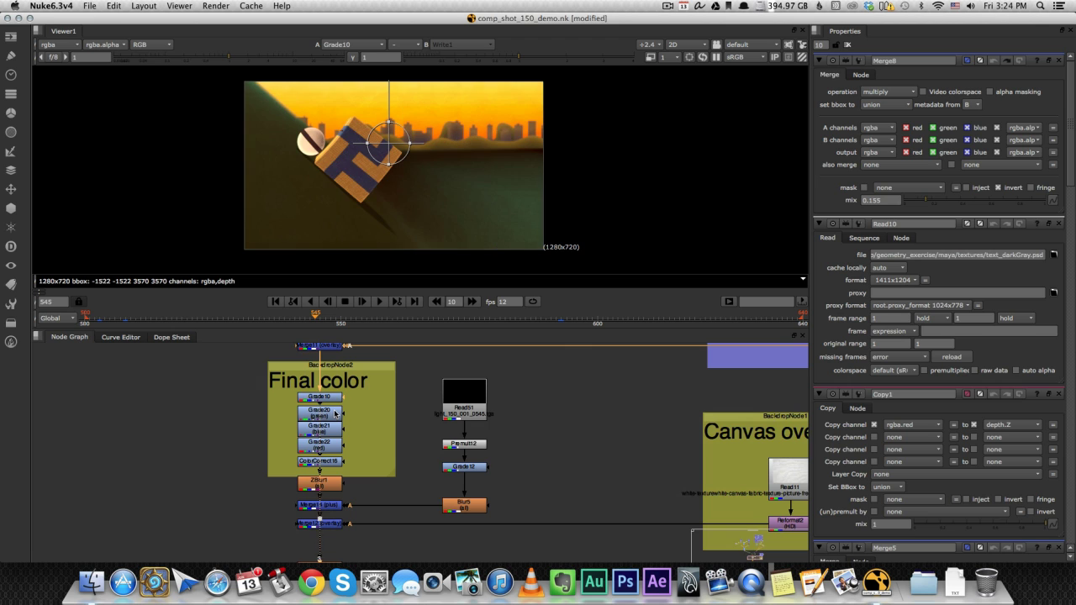
pyautogui.click(332, 417)
pyautogui.press('1')
pyautogui.click(330, 433)
pyautogui.press('1')
pyautogui.moveTo(388, 228); pyautogui.dragTo(420, 237, button='middle')
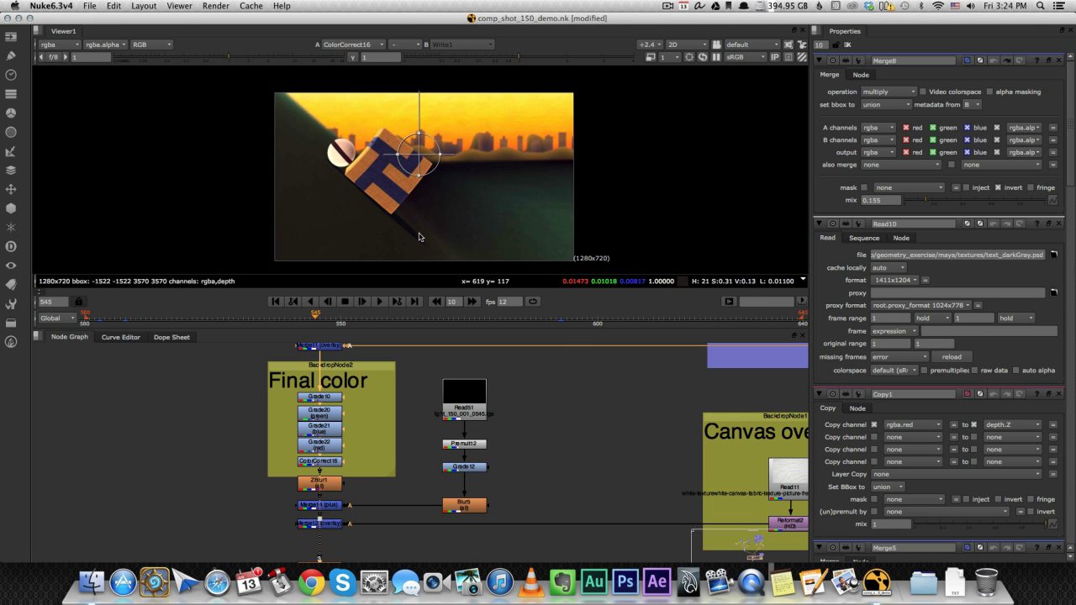
pyautogui.moveTo(299, 323); pyautogui.dragTo(197, 325)
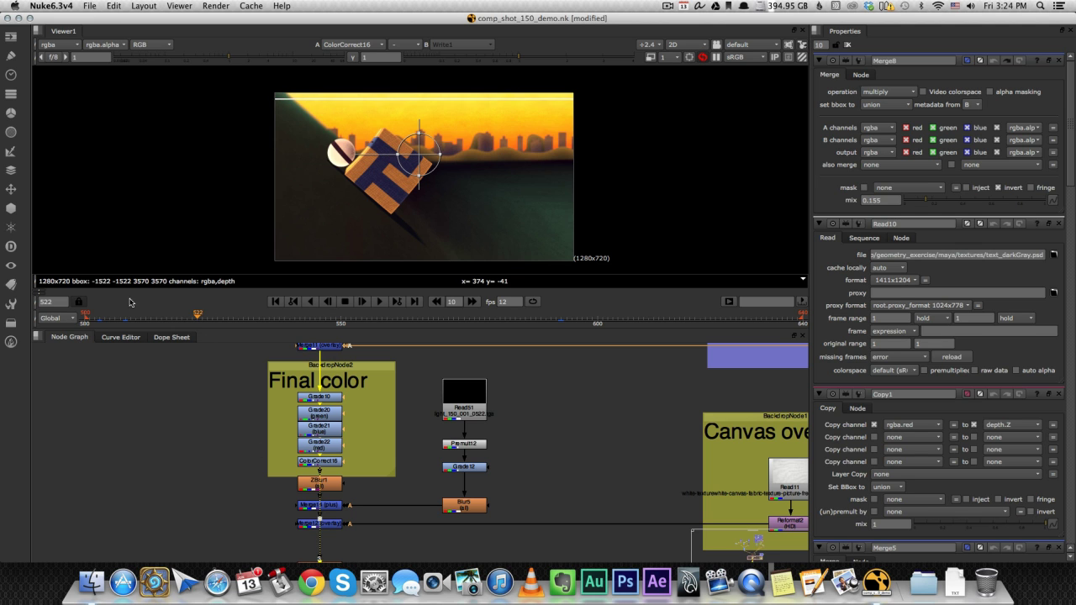
# - Open the ZBlur1 properties and trace its depth source back up to the Copy1 node
pyautogui.moveTo(277, 425); pyautogui.dragTo(230, 412, button='middle')
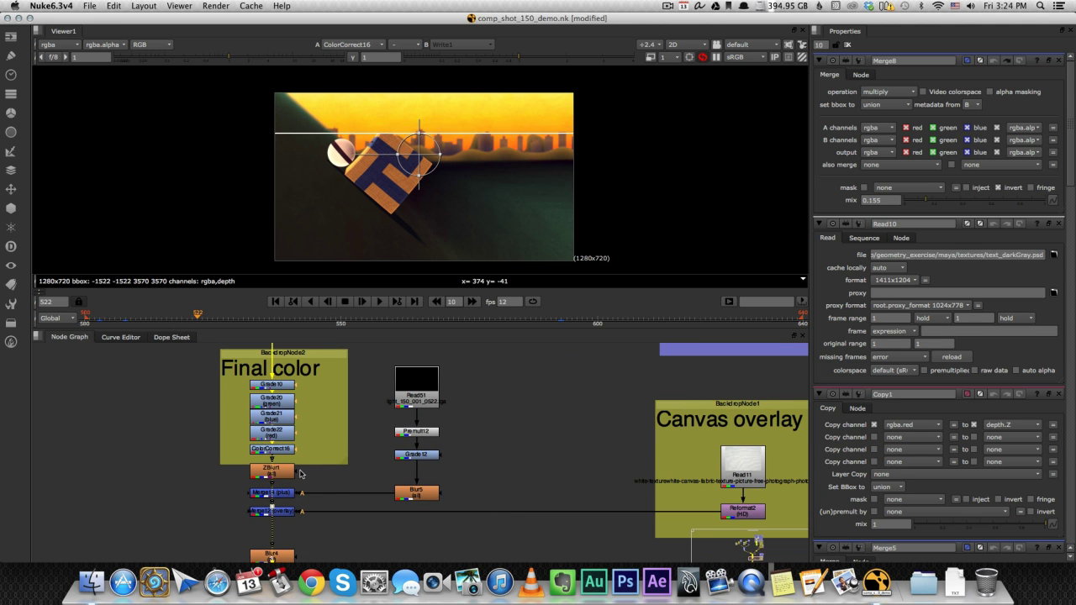
pyautogui.scroll(2, 294, 469)
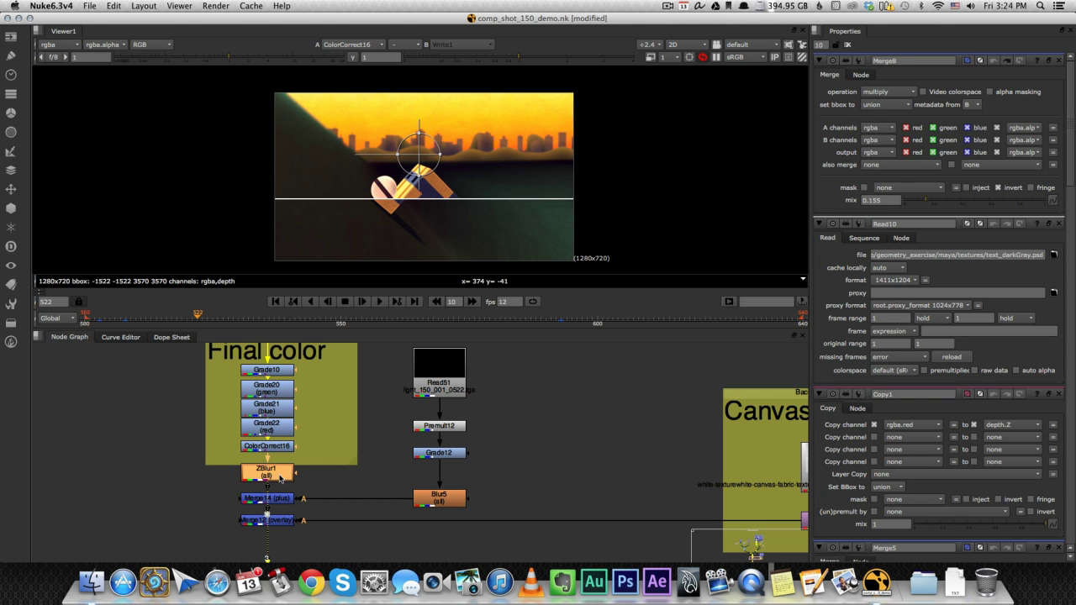
pyautogui.doubleClick(280, 479)
pyautogui.moveTo(349, 387); pyautogui.dragTo(343, 482, button='middle')
pyautogui.moveTo(382, 346); pyautogui.dragTo(376, 411, button='middle')
pyautogui.scroll(-2, 323, 471)
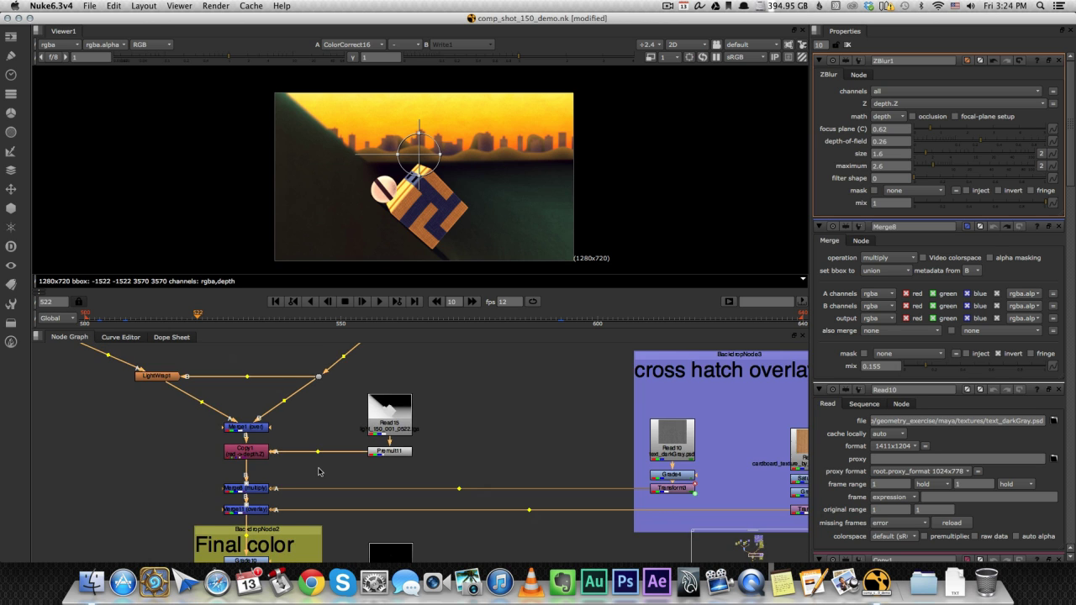
pyautogui.moveTo(319, 474); pyautogui.dragTo(341, 394, button='middle')
pyautogui.moveTo(290, 540); pyautogui.dragTo(403, 427, button='middle')
pyautogui.scroll(4, 389, 444)
# - Display ZBlur1 and set its focus plane to 0.65 using the focal-plane setup view, turning that view off when done
pyautogui.keyDown('shift'); pyautogui.keyDown('super'); pyautogui.click(368, 463); pyautogui.keyUp('super'); pyautogui.keyUp('shift')
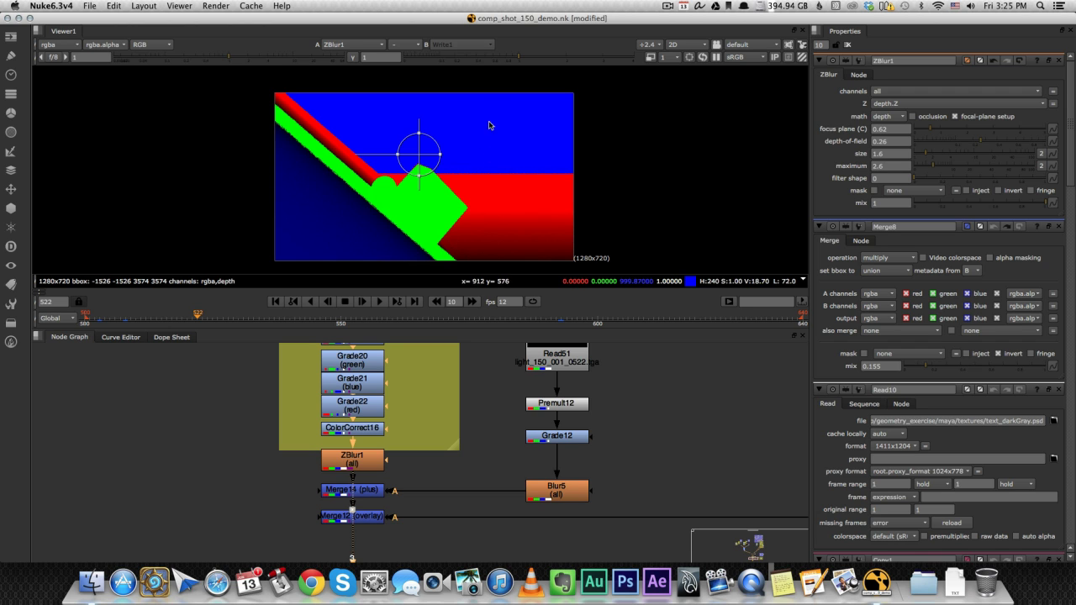
pyautogui.moveTo(932, 128); pyautogui.dragTo(931, 130)
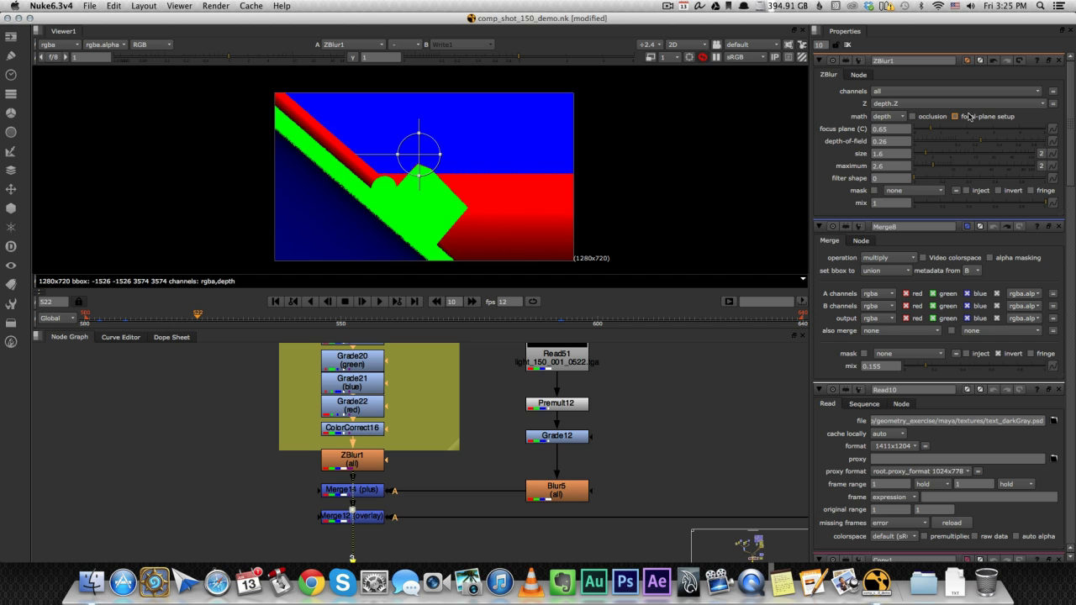
pyautogui.click(969, 116)
# - Disable and re-enable ZBlur1 to compare the image with and without depth blur
pyautogui.click(366, 470)
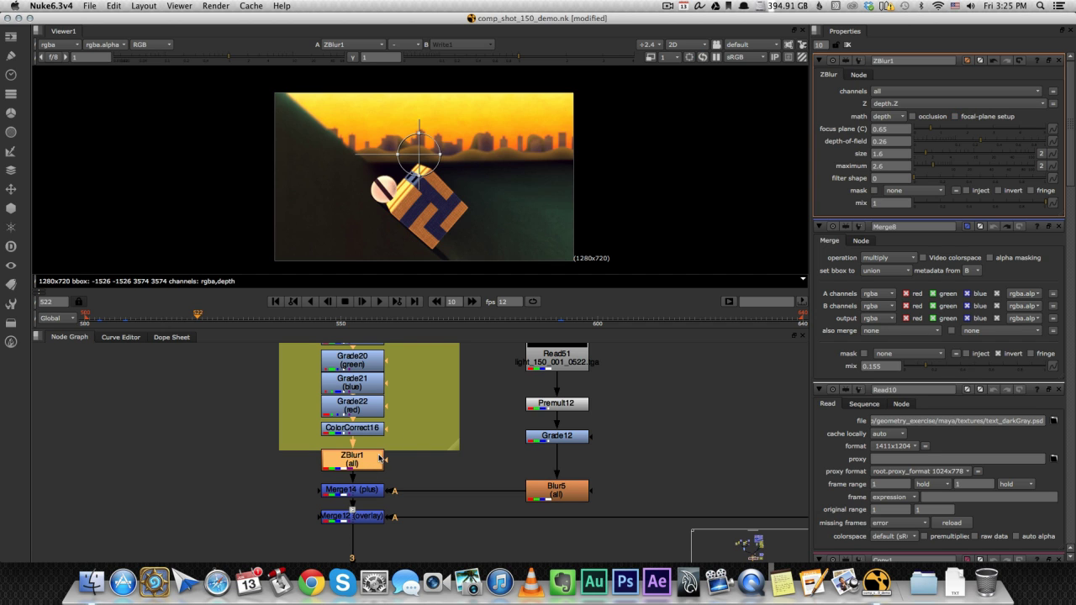
pyautogui.press('d')
pyautogui.press('d')
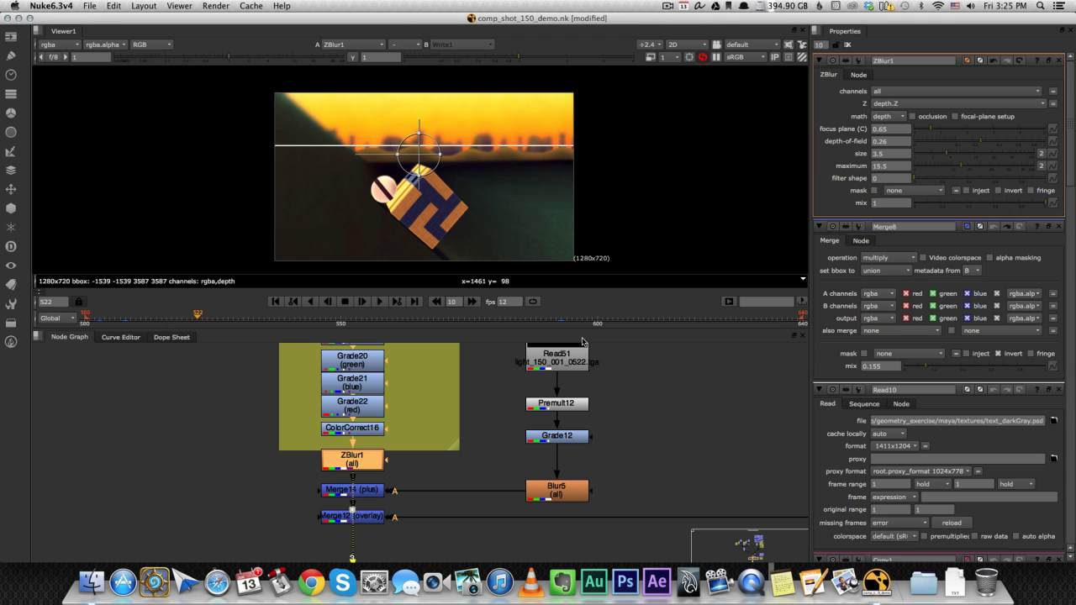
# - Try stronger ZBlur1 settings with size 3.5, maximum 15.5 and a focus plane of 0.95
pyautogui.click(480, 473)
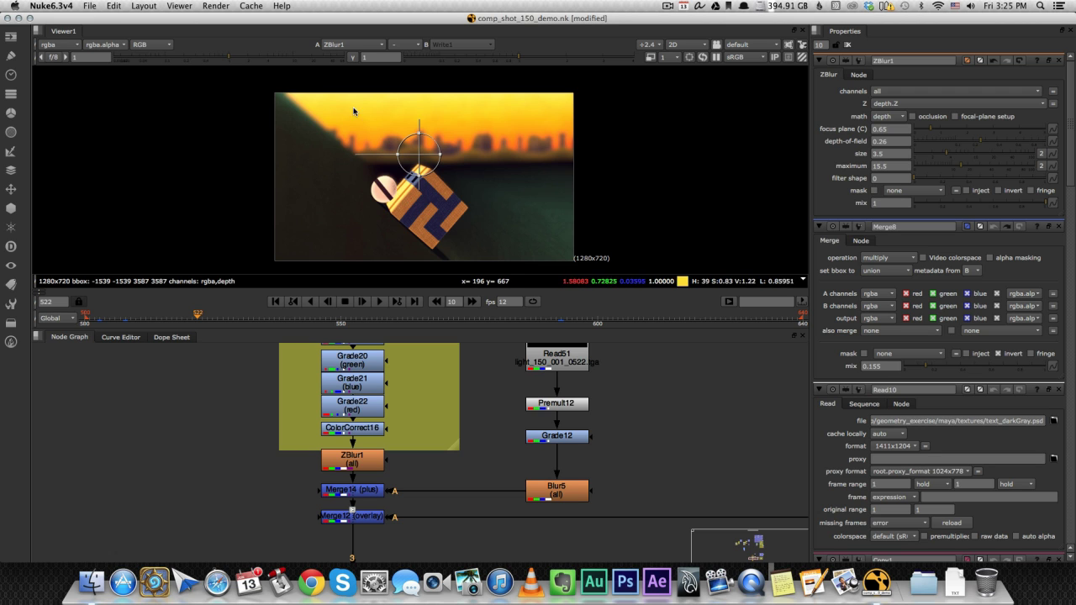
pyautogui.click(366, 472)
pyautogui.click(449, 469)
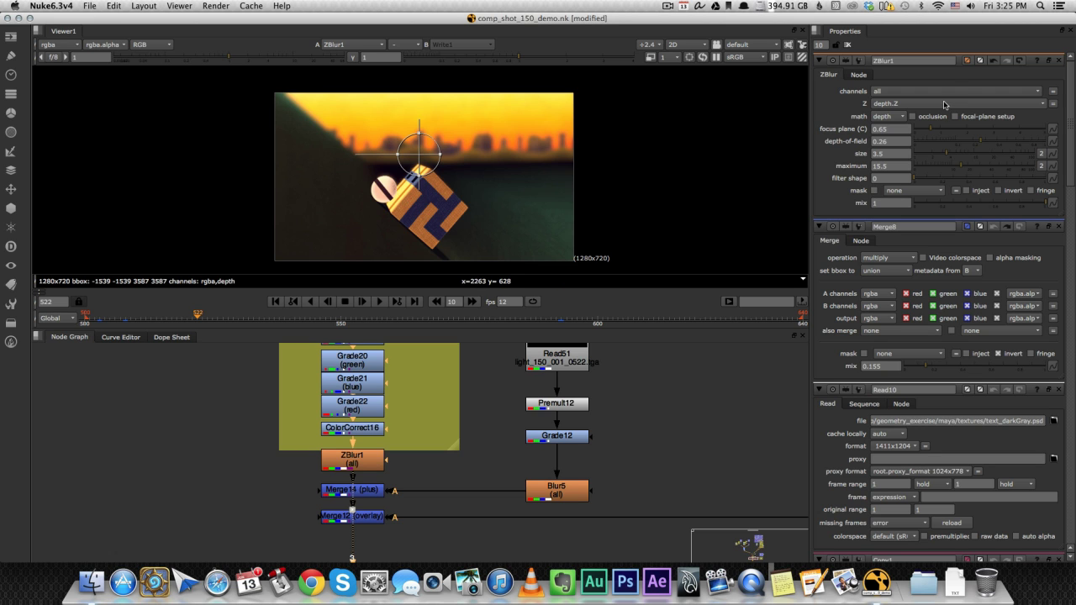
pyautogui.click(967, 116)
pyautogui.moveTo(931, 130); pyautogui.dragTo(940, 130)
pyautogui.click(963, 116)
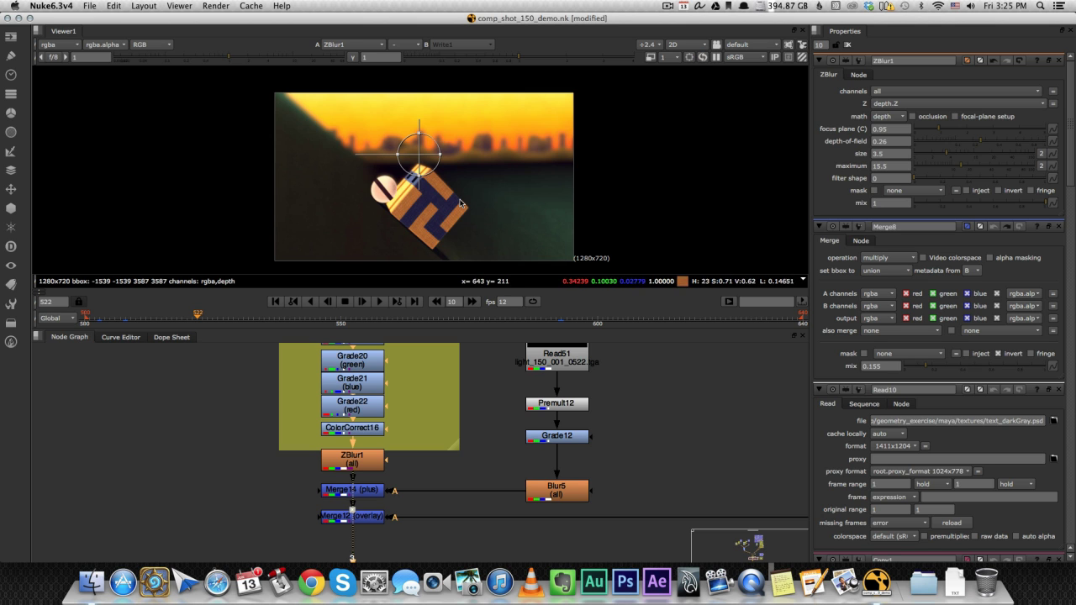
# - Undo the trial changes to the ZBlur1 focus plane, maximum and size
pyautogui.click(365, 467)
pyautogui.press('super+z')
pyautogui.press('super+z')
pyautogui.press('super+z')
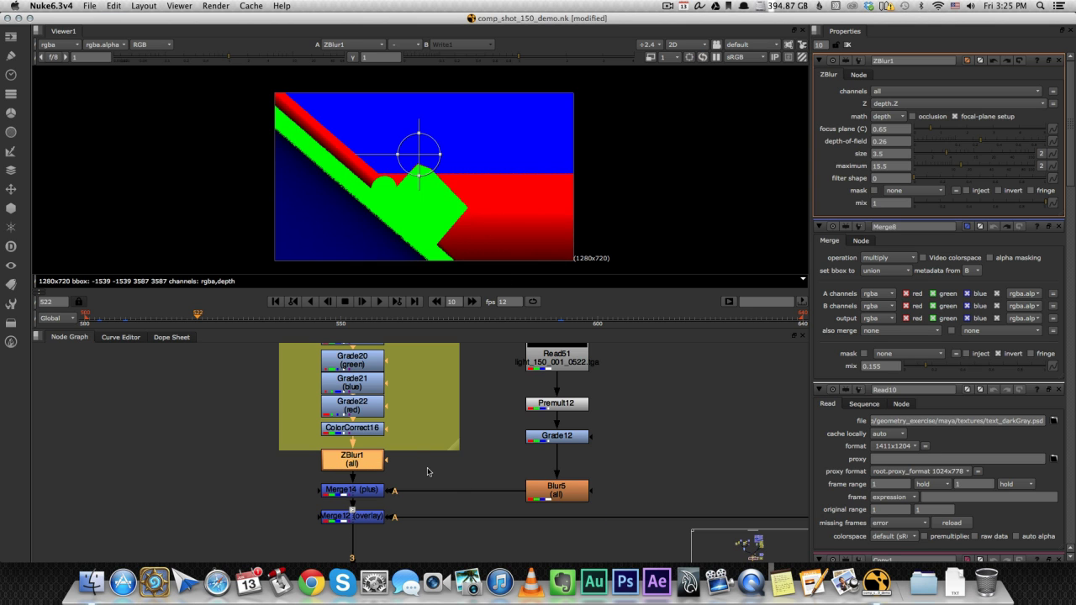
pyautogui.press('super+z')
pyautogui.press('super+z')
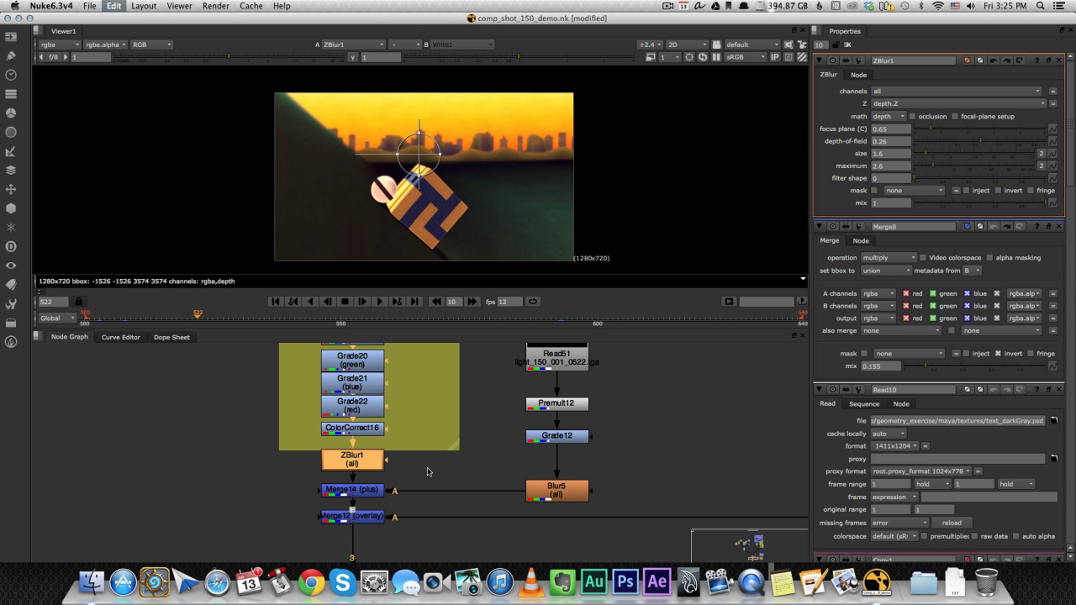
pyautogui.click(425, 474)
# - Display the Read51 light pass and inspect its small highlights at frame 515
pyautogui.scroll(-5, 425, 475)
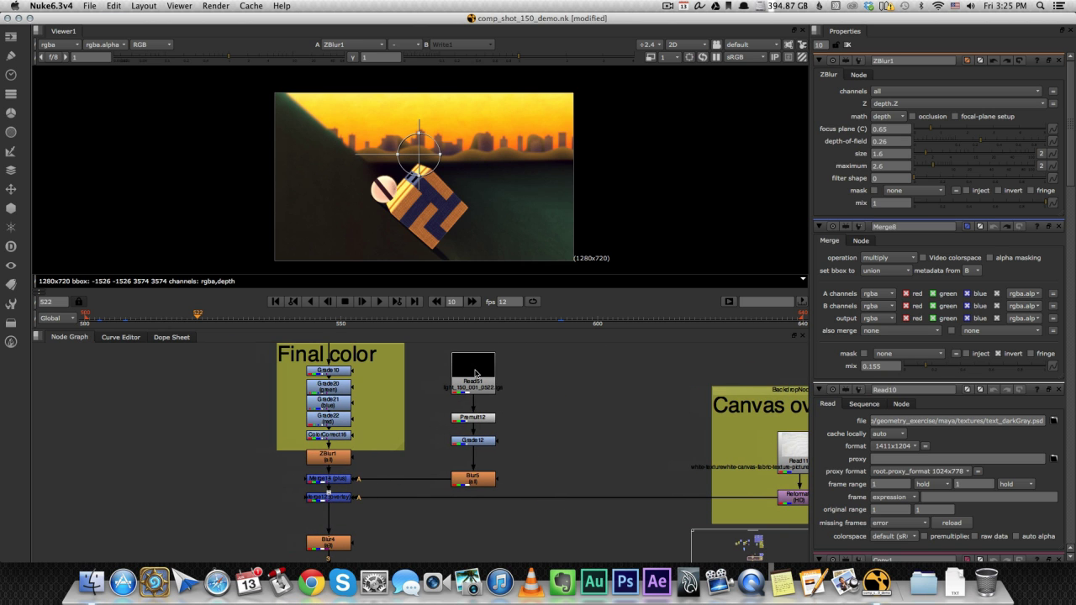
pyautogui.click(475, 373)
pyautogui.press('1')
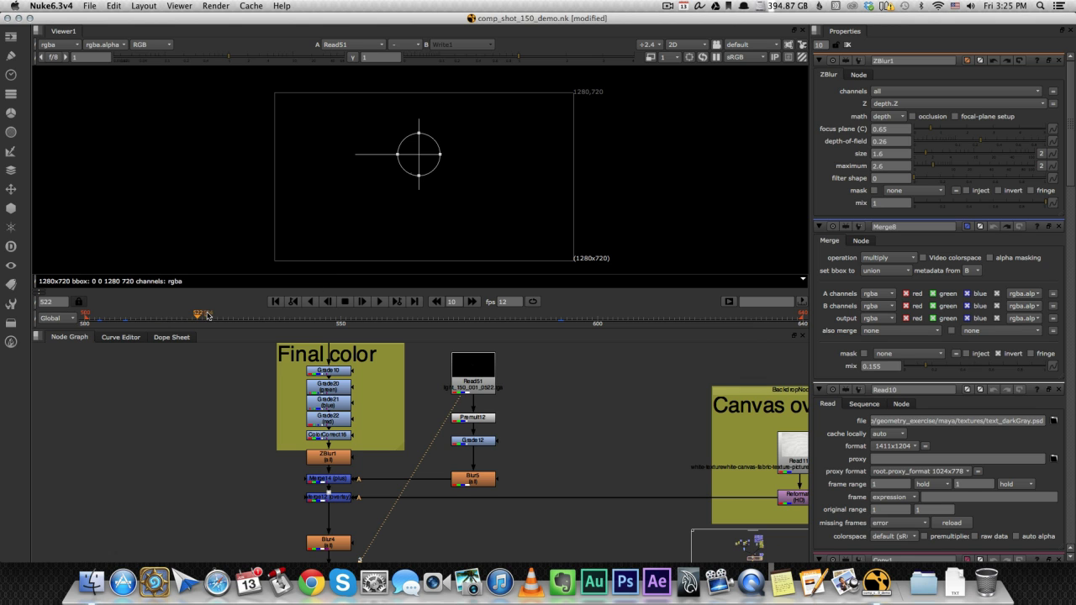
pyautogui.click(206, 316)
pyautogui.scroll(2, 445, 371)
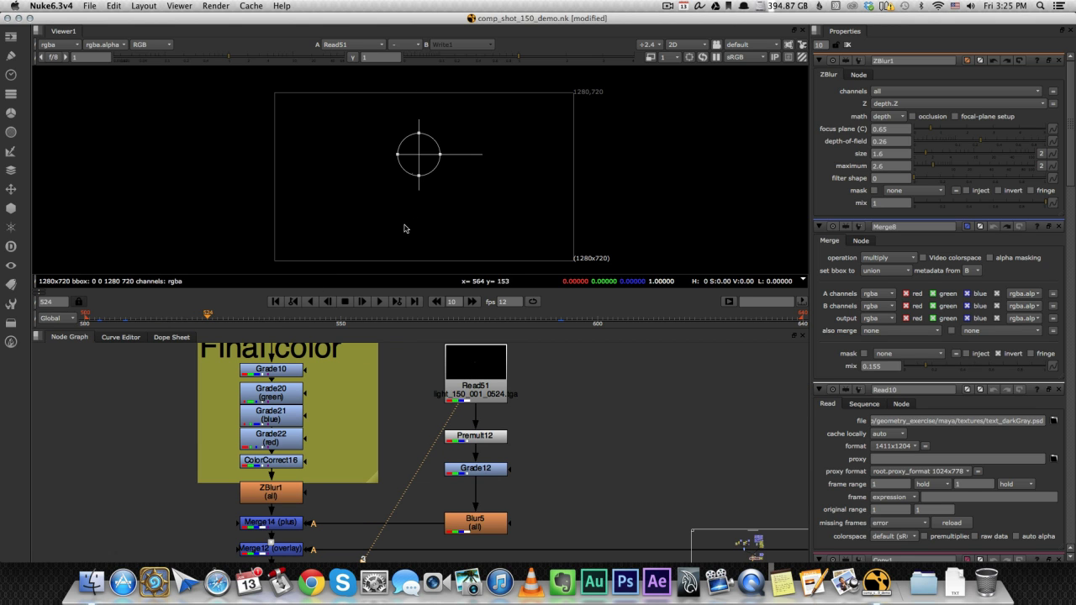
pyautogui.click(162, 317)
pyautogui.scroll(4, 447, 180)
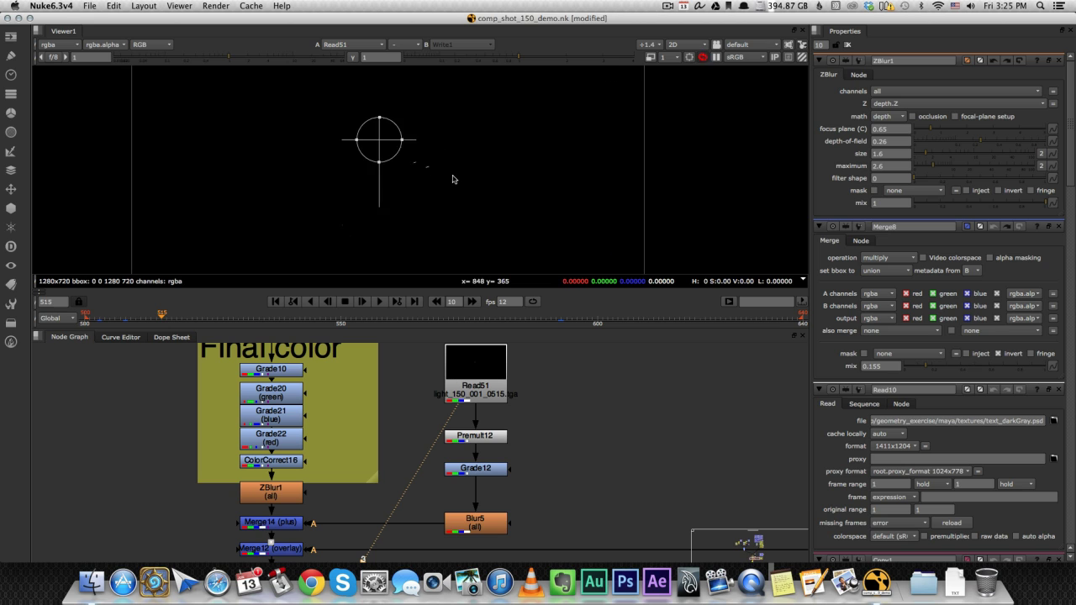
pyautogui.scroll(-3, 405, 162)
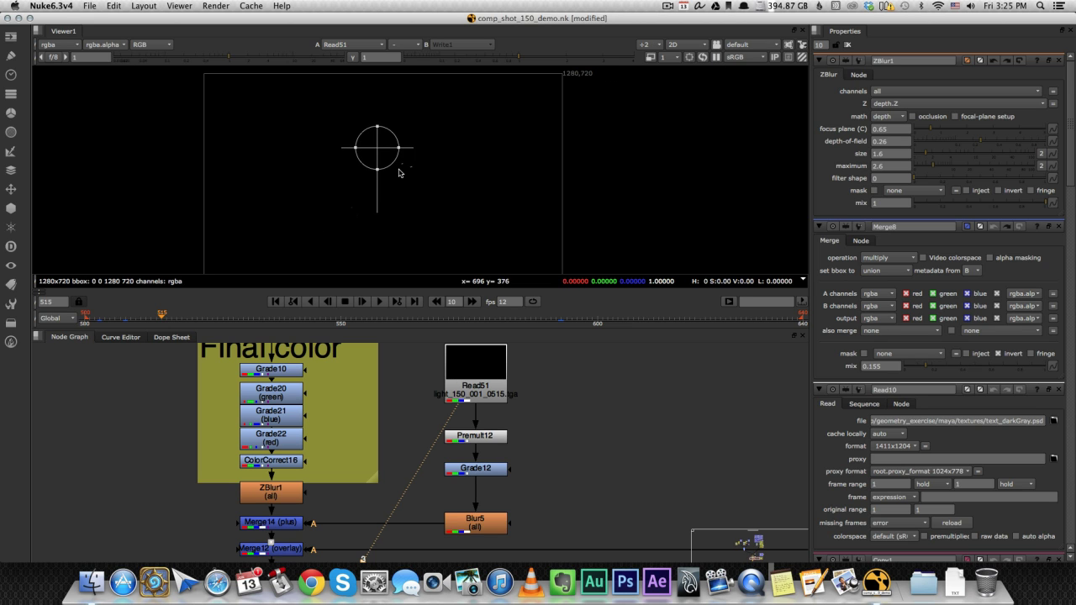
# - Display the Grade12 and Blur5 outputs and inspect the highlights up close
pyautogui.click(498, 438)
pyautogui.click(489, 471)
pyautogui.press('3')
pyautogui.click(489, 523)
pyautogui.press('3')
pyautogui.scroll(3, 423, 152)
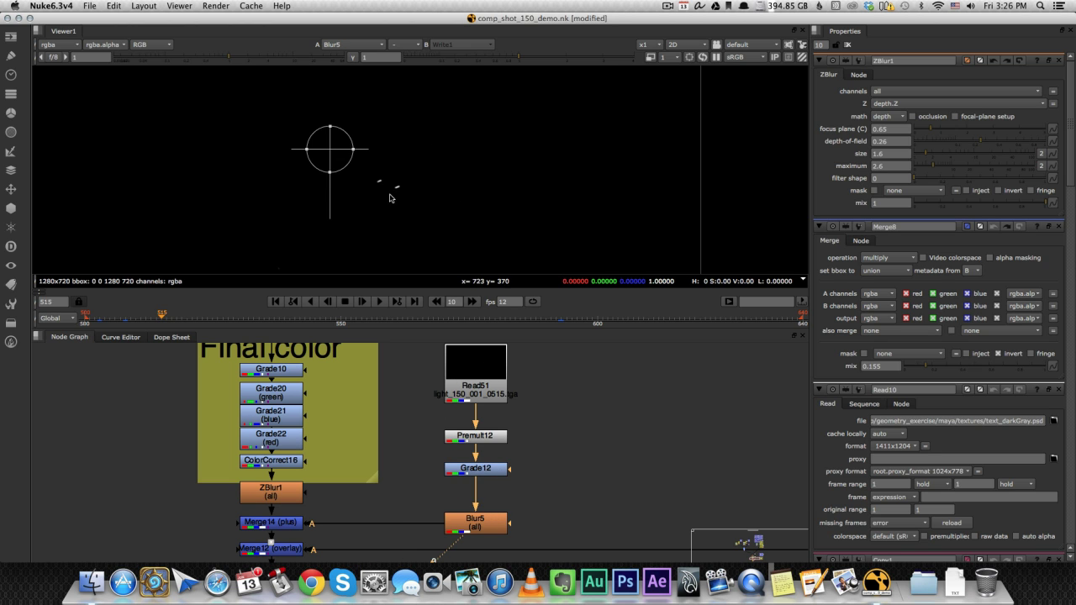
pyautogui.scroll(-3, 395, 195)
# - Display the Merge14 plus output that adds the highlights to the composite
pyautogui.moveTo(318, 522); pyautogui.dragTo(372, 489, button='middle')
pyautogui.click(345, 489)
pyautogui.press('3')
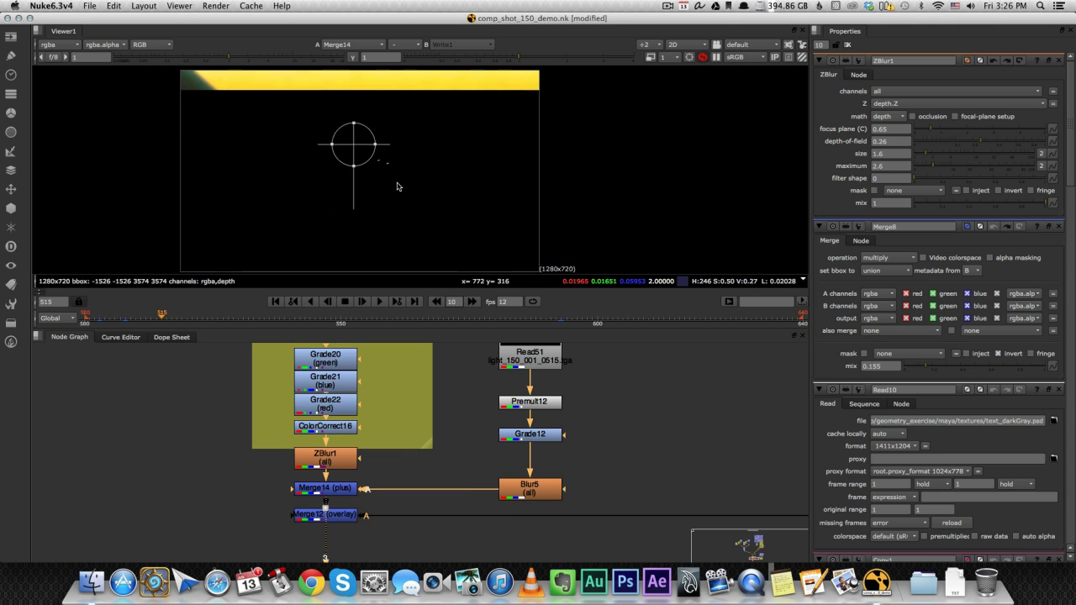
pyautogui.moveTo(398, 182); pyautogui.dragTo(402, 185, button='middle')
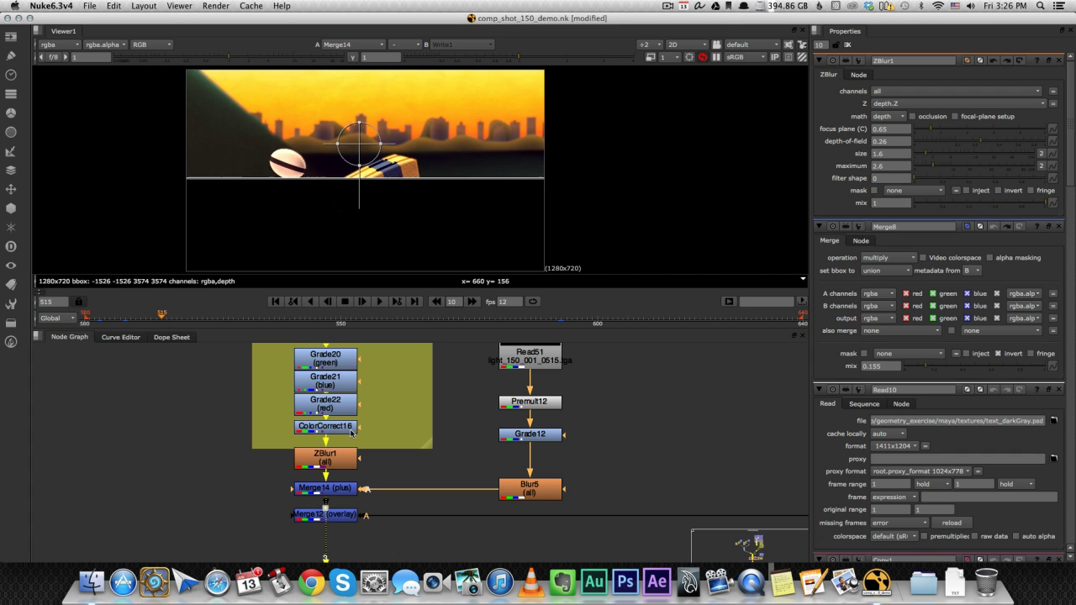
# - Display the ZBlur1 output and examine the cube's top edge before the highlights are added
pyautogui.click(343, 466)
pyautogui.press('1')
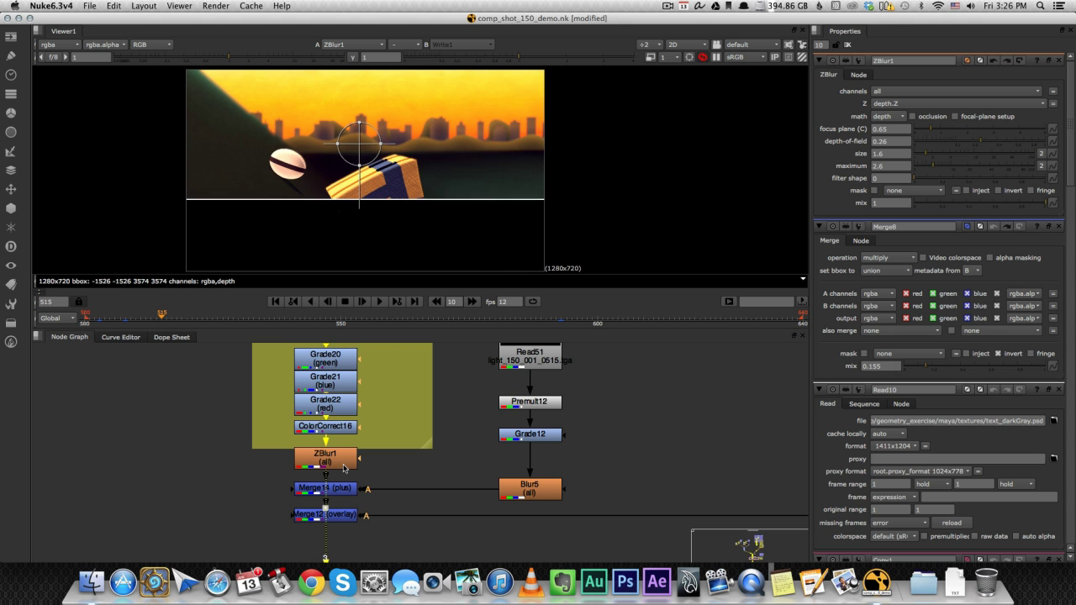
pyautogui.scroll(5, 404, 173)
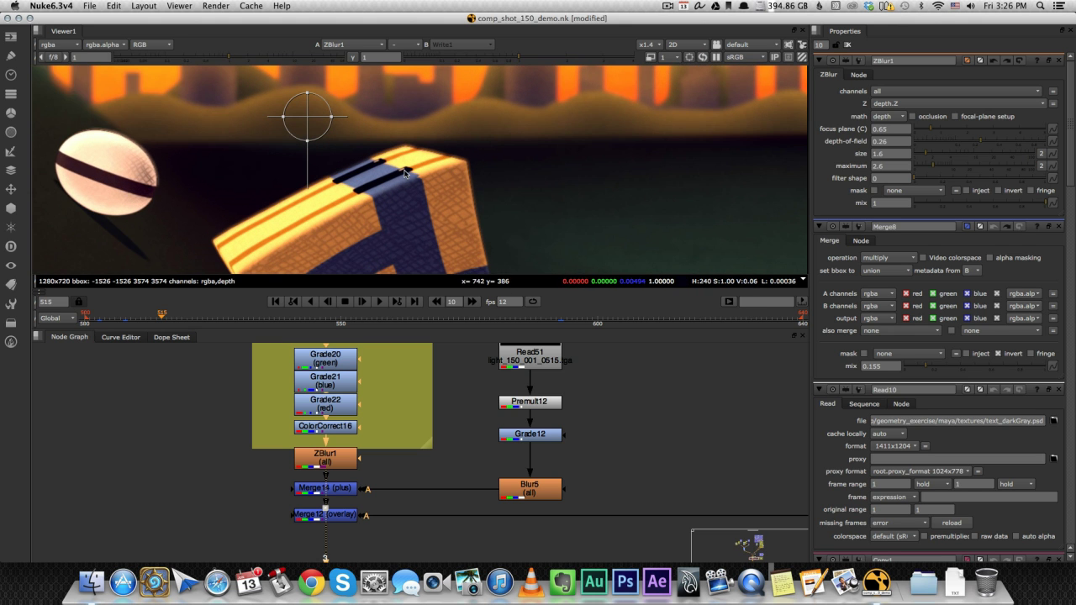
pyautogui.scroll(2, 403, 174)
pyautogui.scroll(-4, 396, 177)
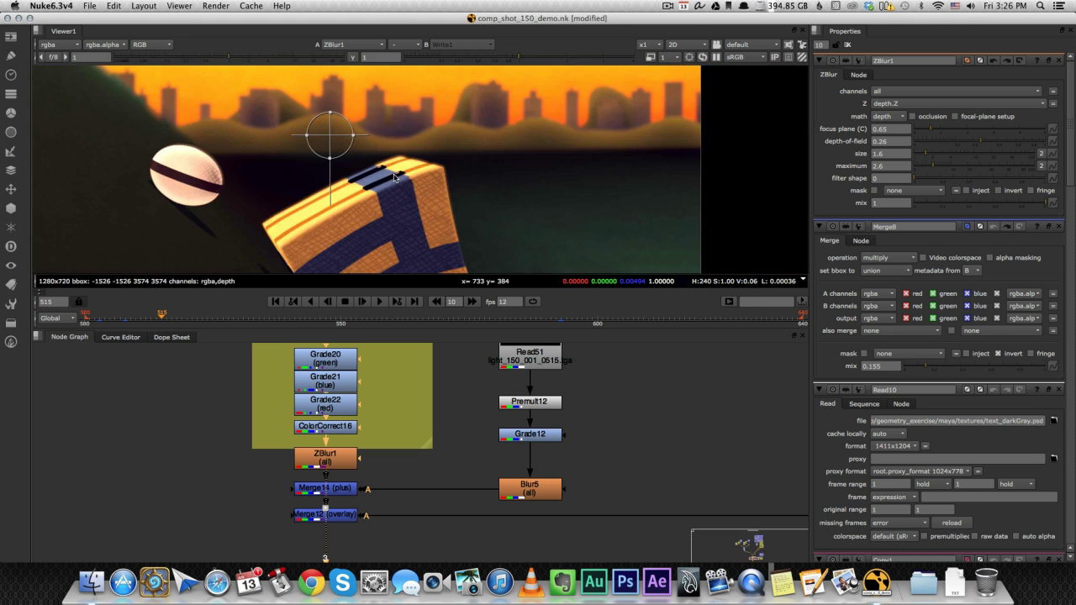
pyautogui.scroll(-3, 395, 175)
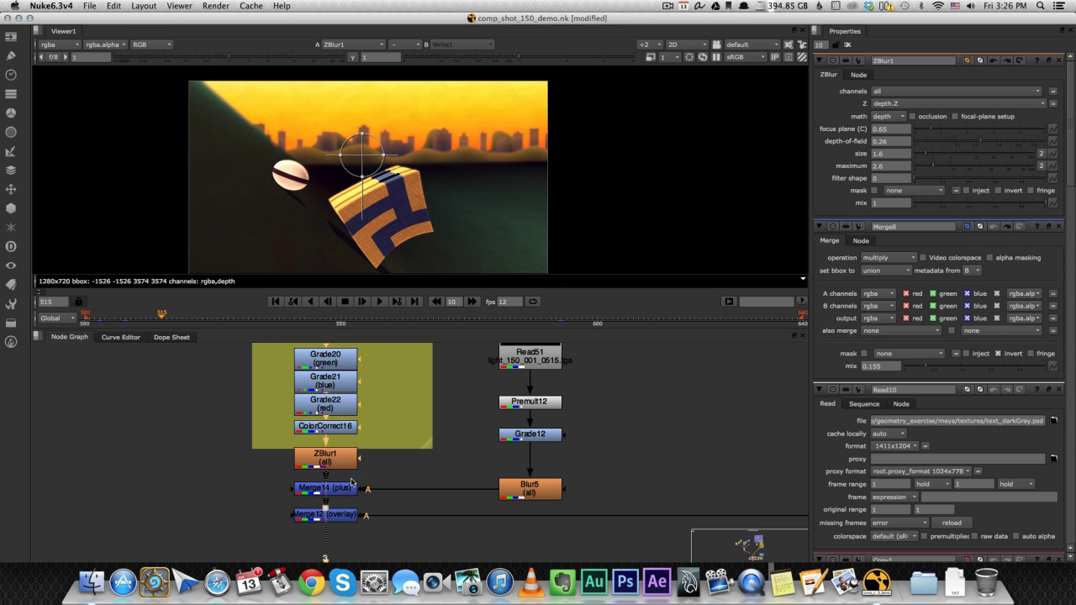
# - Close all open node properties and display the Merge14 output again for comparison
pyautogui.click(850, 44)
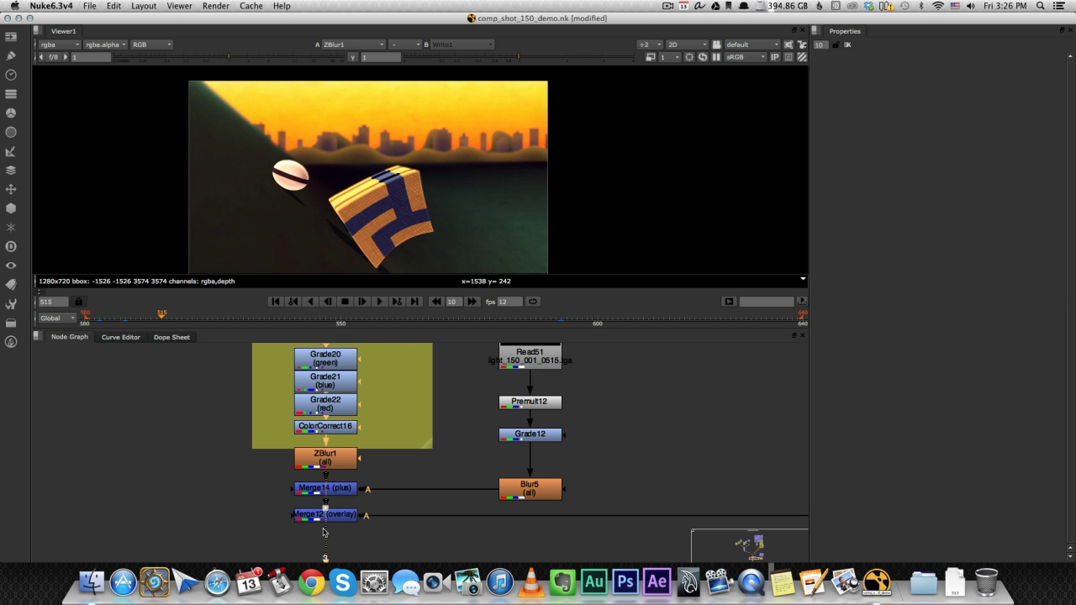
pyautogui.click(346, 490)
pyautogui.press('1')
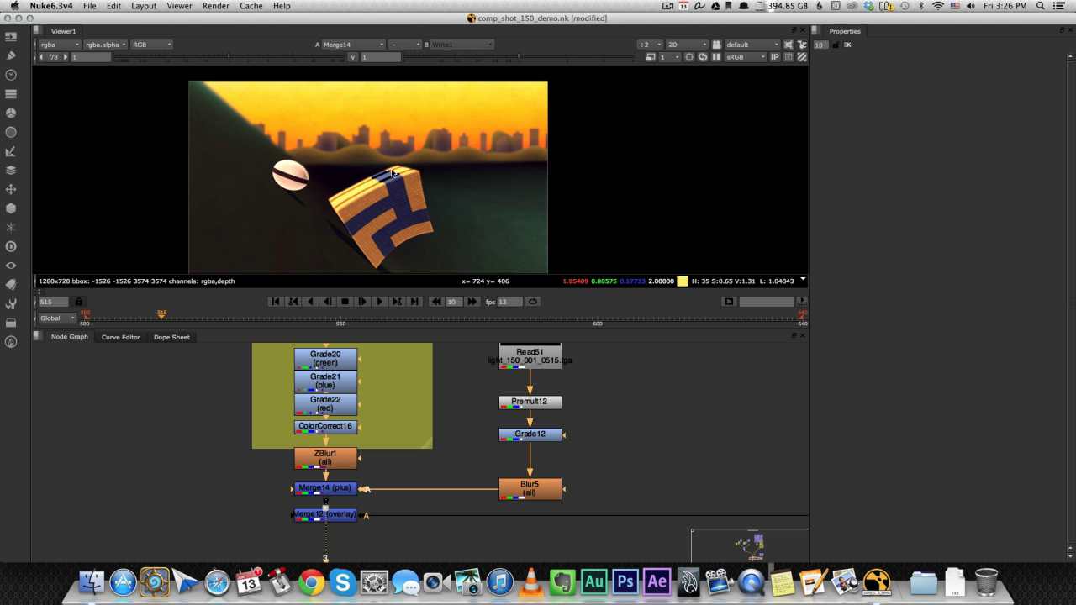
# - Display the Read11 canvas texture in the Canvas overlay group and examine its weave up close
pyautogui.scroll(-2, 423, 460)
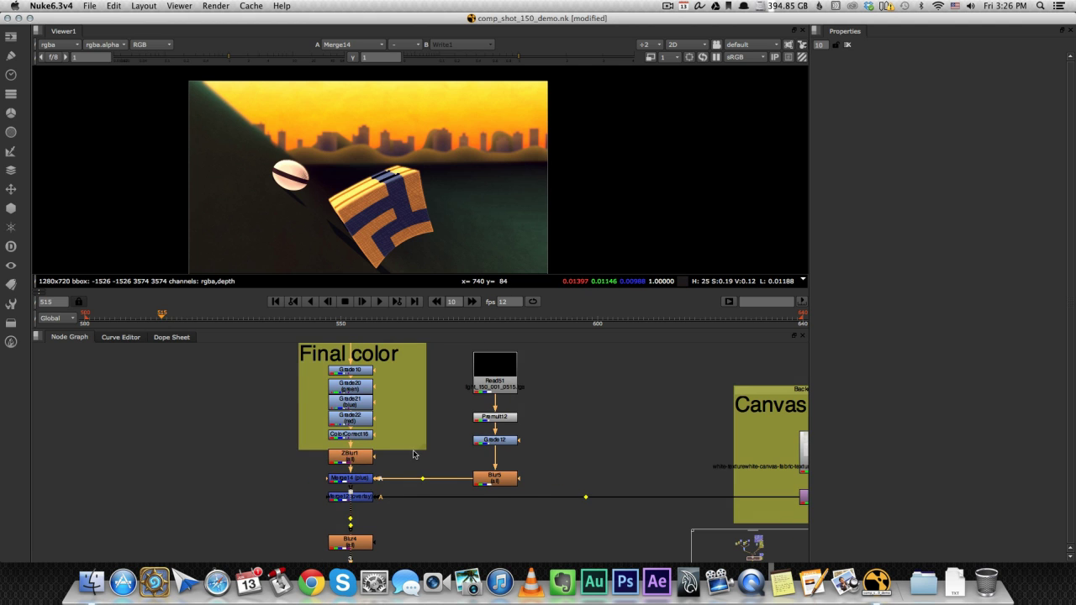
pyautogui.moveTo(418, 454); pyautogui.dragTo(325, 441, button='middle')
pyautogui.scroll(-2, 342, 446)
pyautogui.scroll(1, 305, 484)
pyautogui.scroll(1, 294, 492)
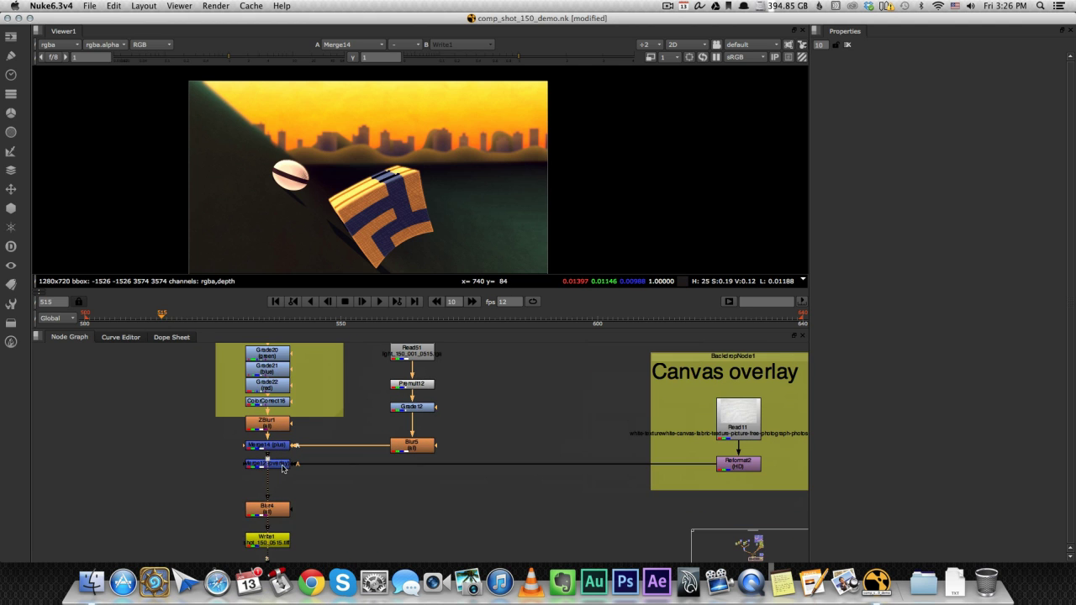
pyautogui.click(745, 417)
pyautogui.press('1')
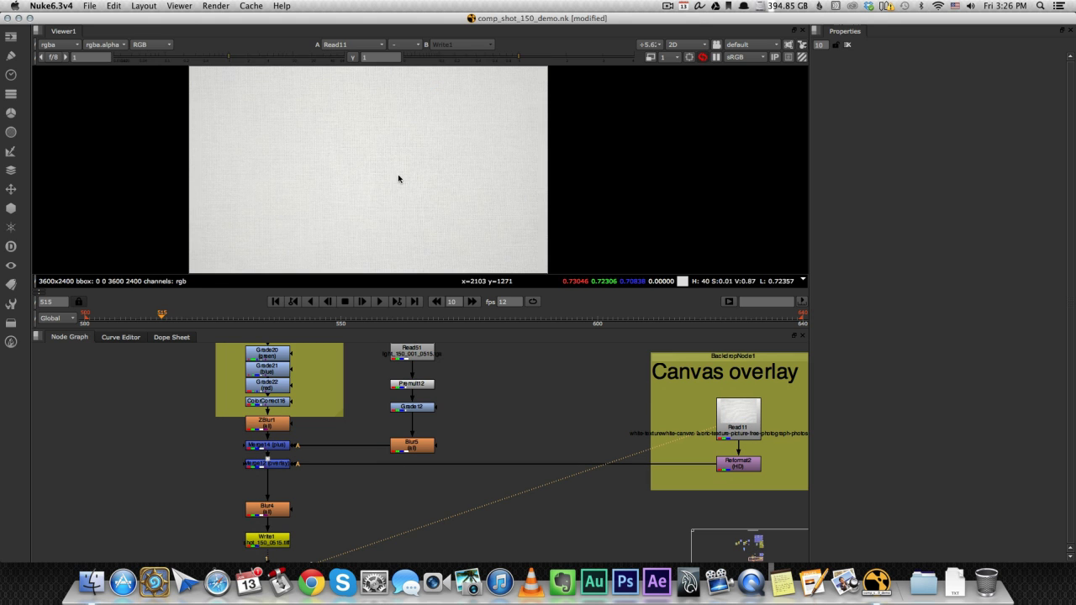
pyautogui.scroll(4, 387, 178)
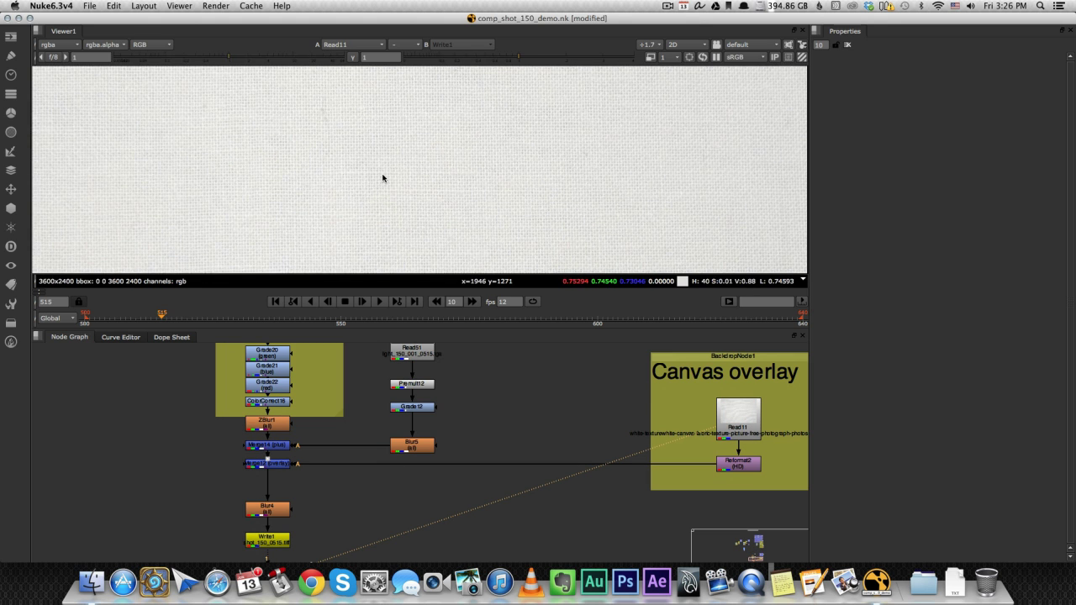
pyautogui.scroll(-4, 383, 178)
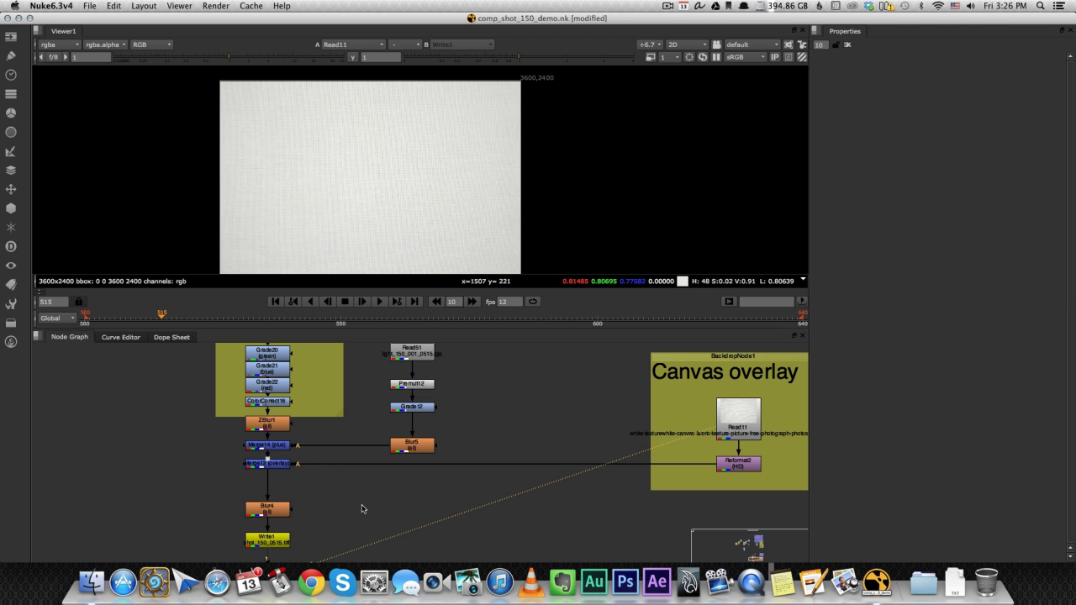
# - Display the Reformat2 output to view the reformatted canvas texture
pyautogui.click(731, 471)
pyautogui.press('1')
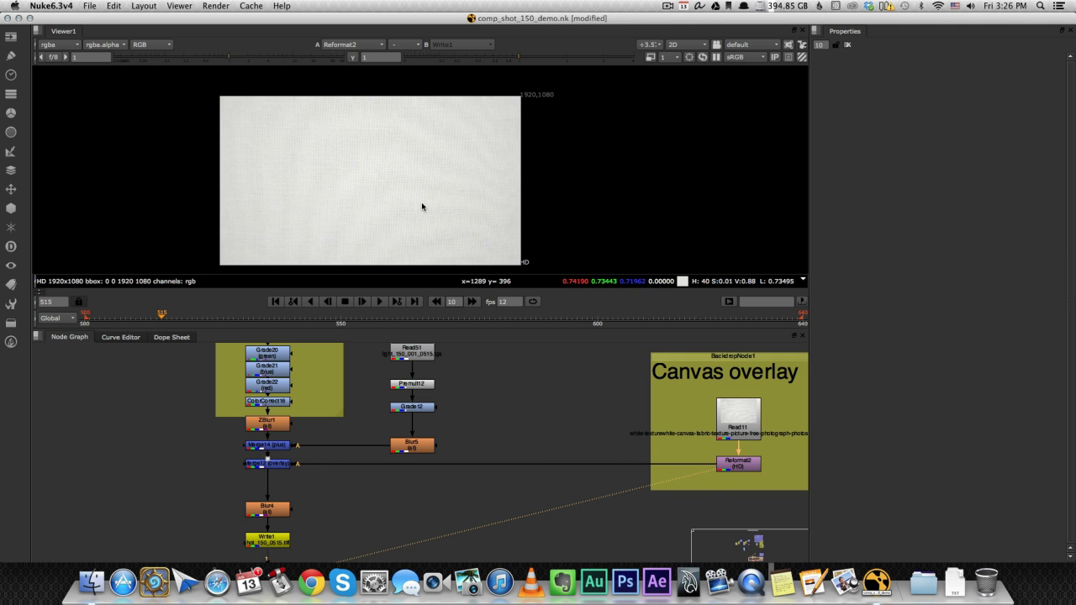
pyautogui.moveTo(421, 202); pyautogui.dragTo(437, 197, button='middle')
pyautogui.scroll(1, 436, 199)
pyautogui.scroll(-1, 437, 199)
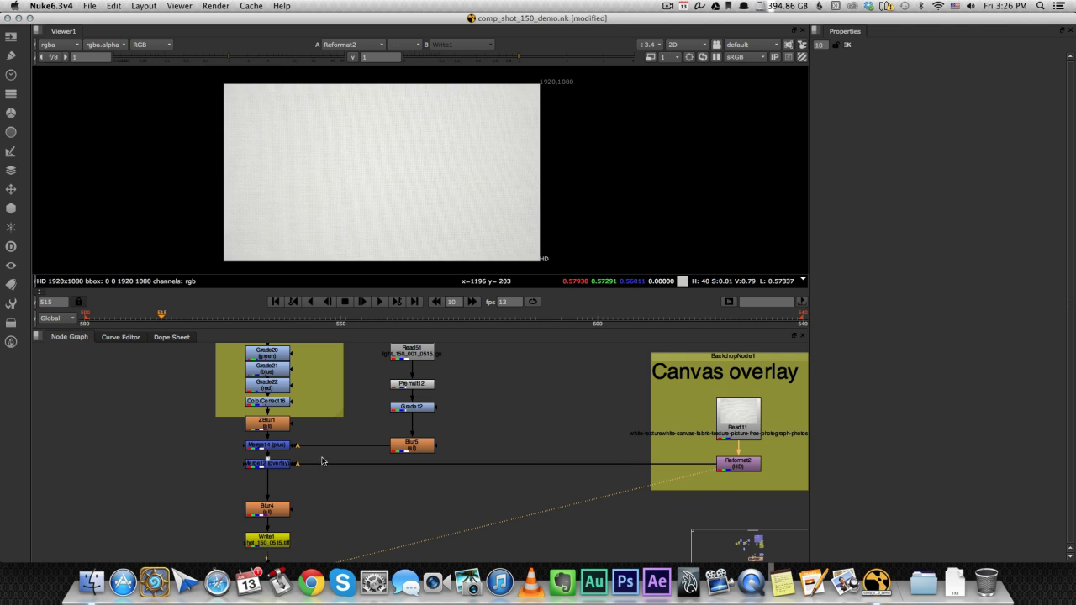
# - Display the Read11 canvas texture again, followed by the Merge12 overlay output that applies it to the composite
pyautogui.click(285, 467)
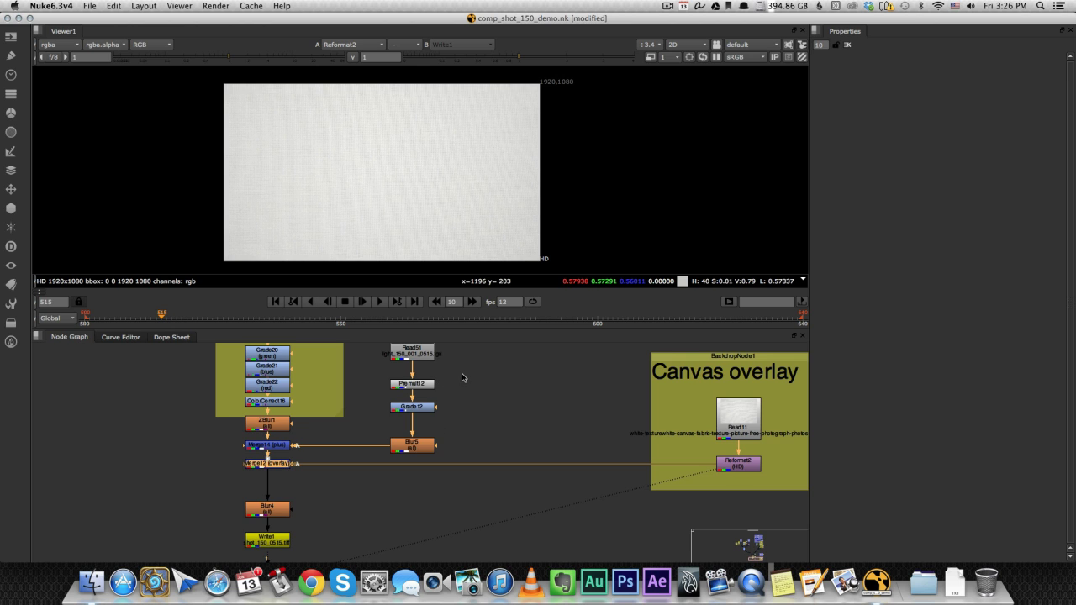
pyautogui.click(755, 424)
pyautogui.press('1')
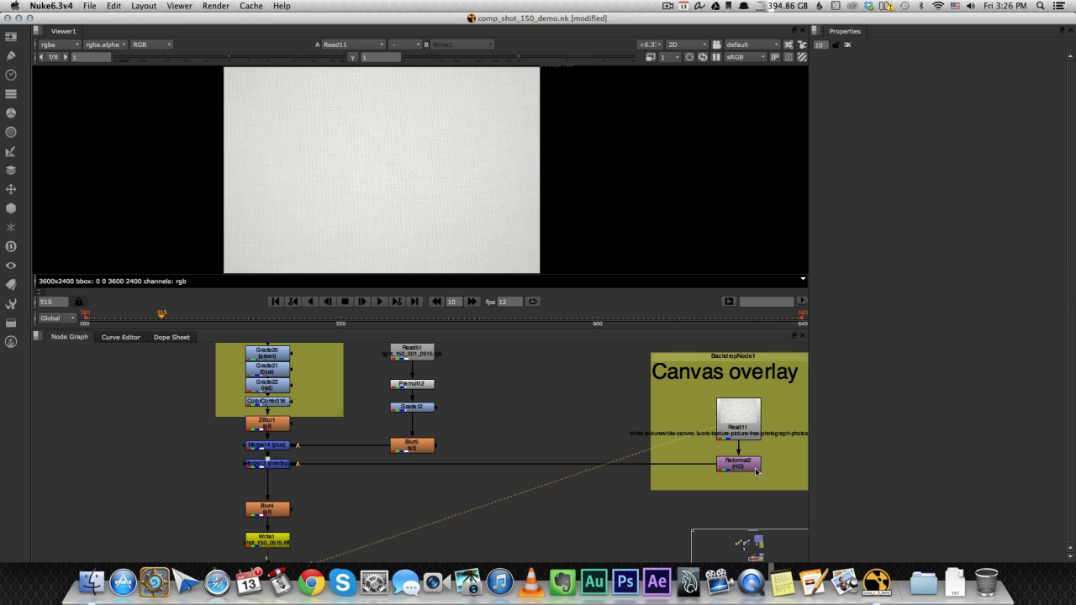
pyautogui.click(755, 473)
pyautogui.click(283, 465)
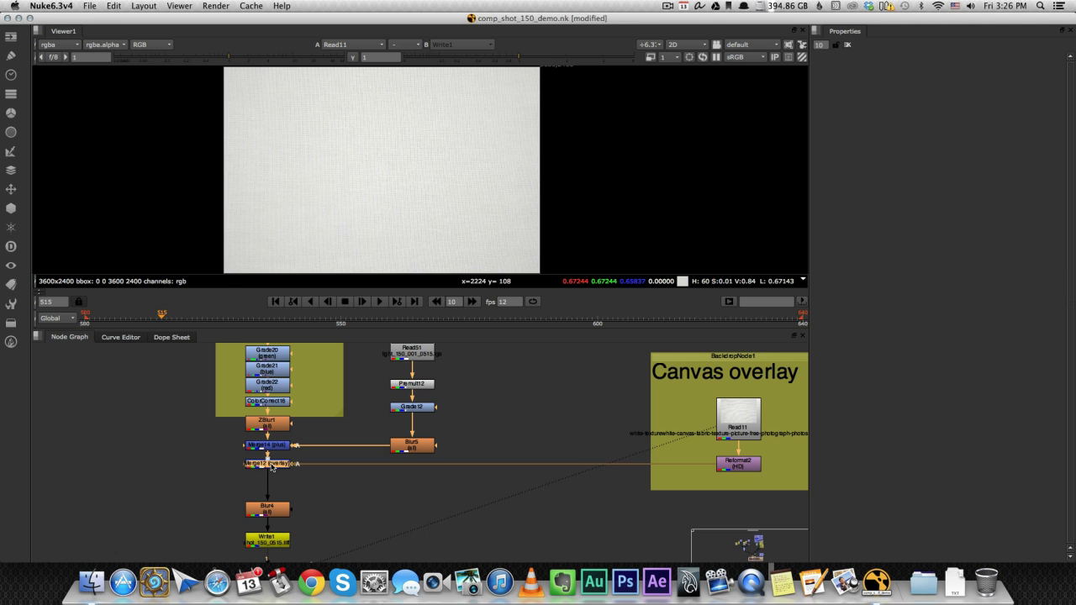
pyautogui.keyDown('shift'); pyautogui.keyDown('super'); pyautogui.click(271, 467); pyautogui.keyUp('super'); pyautogui.keyUp('shift')
# - Open the Blur4 properties and display its output
pyautogui.moveTo(318, 517); pyautogui.dragTo(335, 480, button='middle')
pyautogui.click(298, 476)
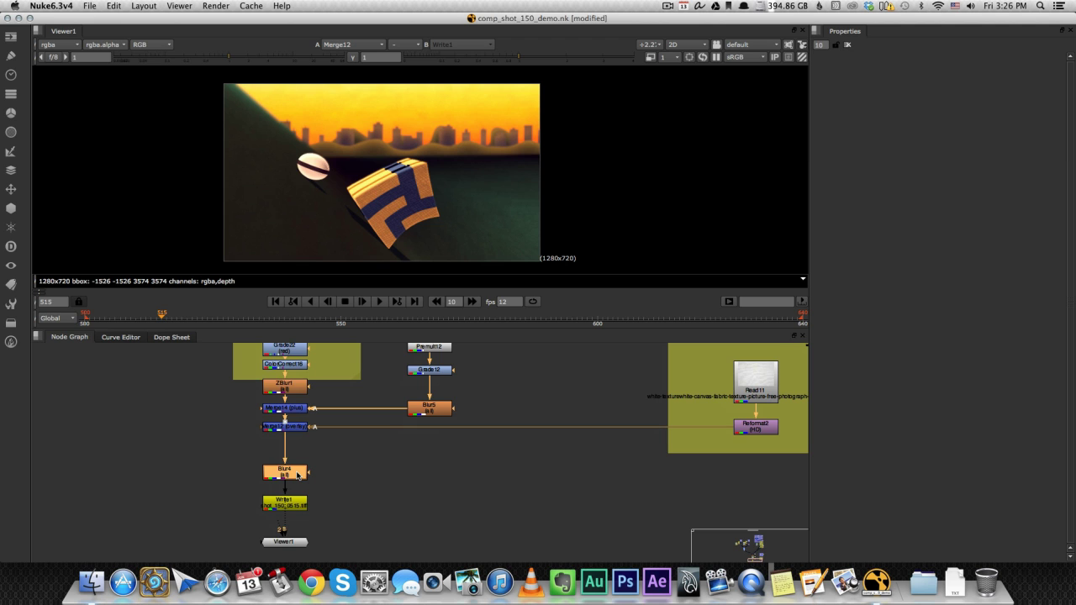
pyautogui.doubleClick(297, 475)
pyautogui.press('1')
pyautogui.click(296, 477)
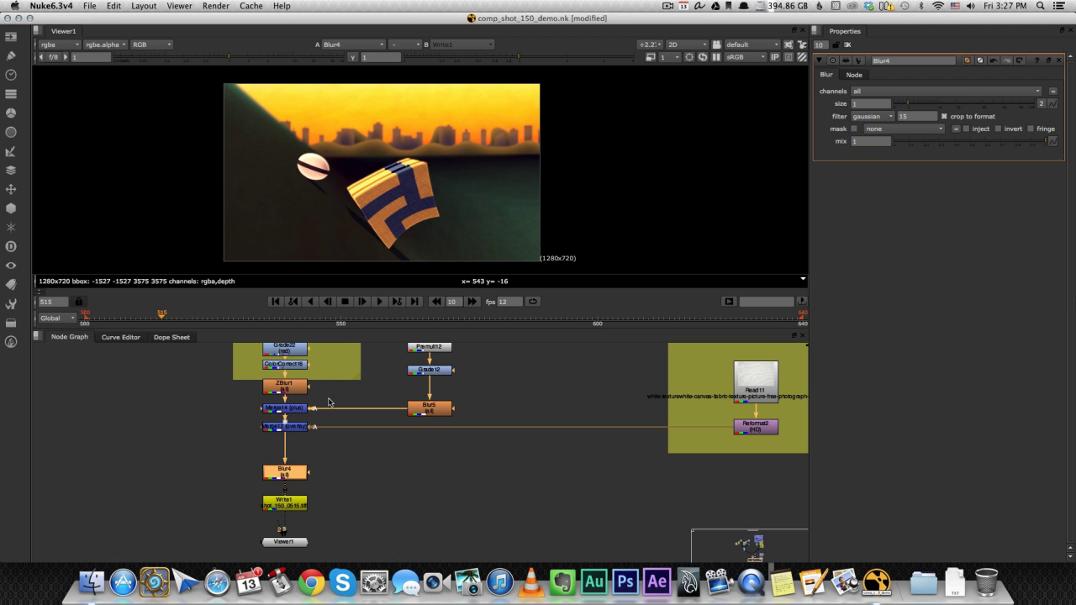
# - Open the Write1 properties to review the TIFF output file path and format settings
pyautogui.doubleClick(295, 505)
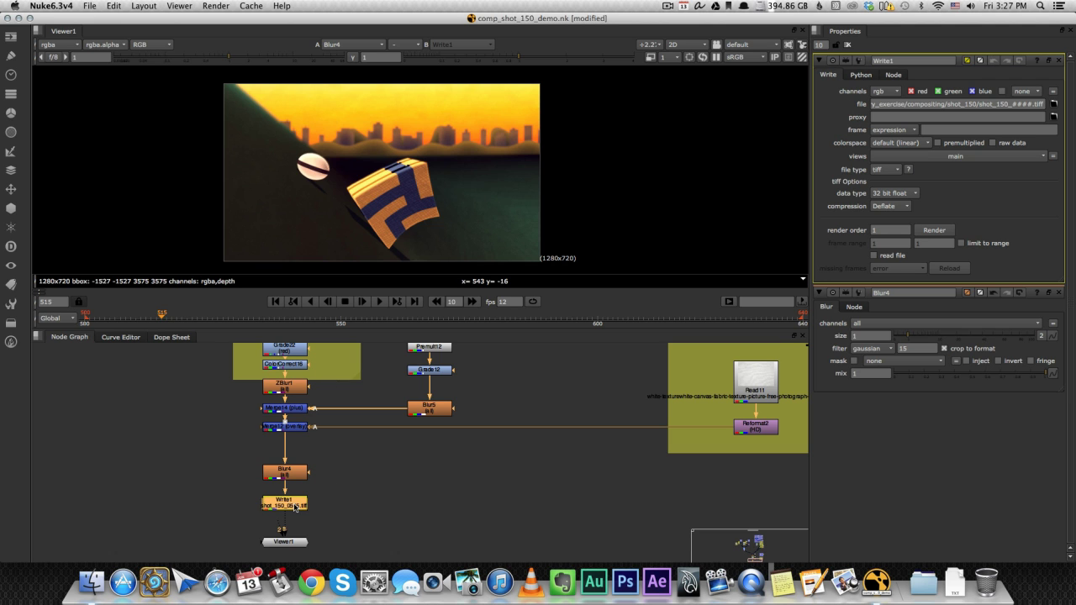
pyautogui.moveTo(328, 493); pyautogui.dragTo(406, 484, button='middle')
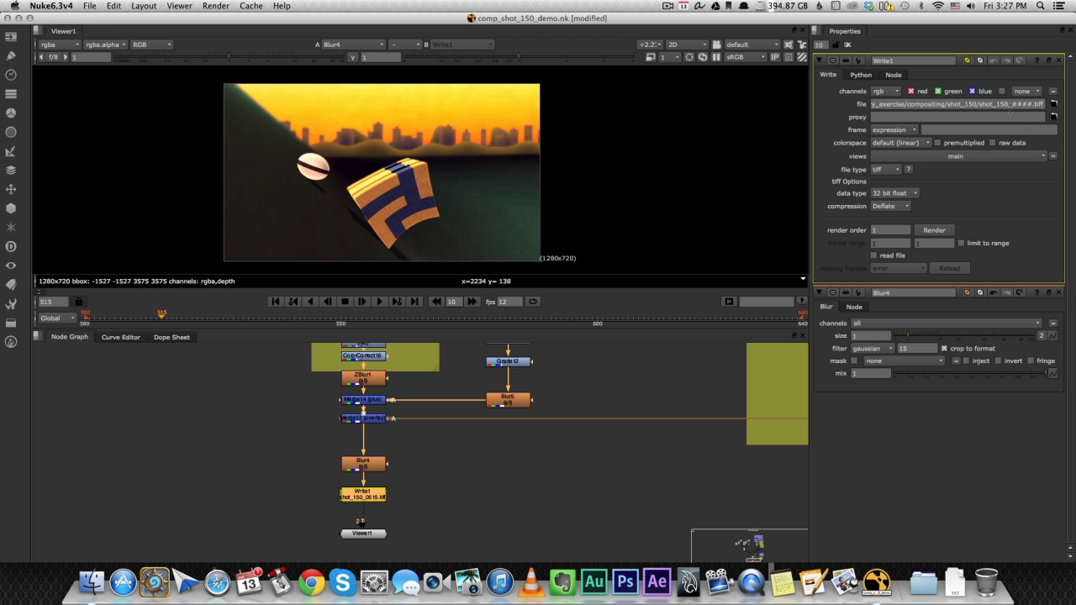
pyautogui.click(427, 502)
# - Return to the element groups and display the original Read53 render in the Cube group
pyautogui.scroll(-3, 460, 490)
pyautogui.scroll(-2, 457, 442)
pyautogui.moveTo(455, 443); pyautogui.dragTo(440, 547, button='middle')
pyautogui.scroll(-4, 437, 431)
pyautogui.moveTo(430, 398); pyautogui.dragTo(427, 458, button='middle')
pyautogui.scroll(5, 427, 457)
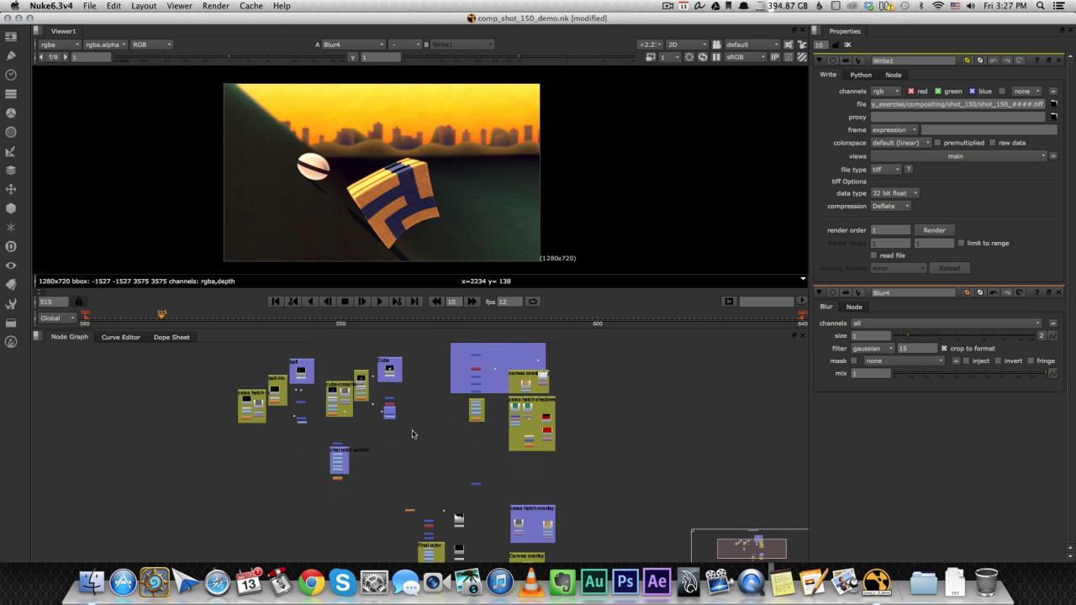
pyautogui.moveTo(372, 486); pyautogui.dragTo(373, 525, button='middle')
pyautogui.click(376, 422)
pyautogui.press('1')
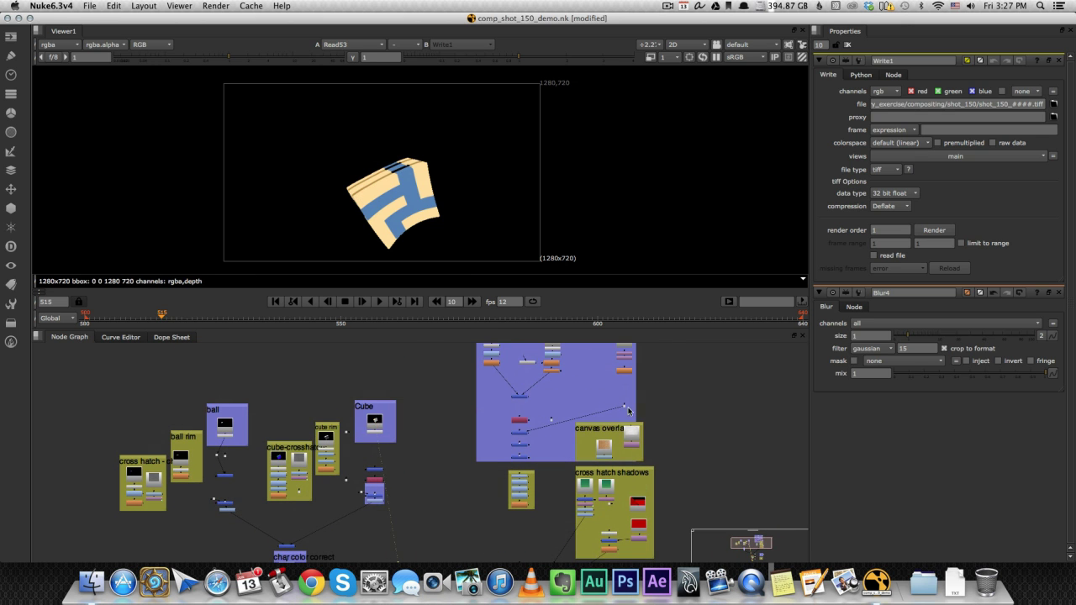
# - Display the Background group's Read2 render and the Merge27 output that combines the ground elements
pyautogui.moveTo(627, 409)
pyautogui.mouseDown(button='middle')
pyautogui.moveTo(623, 485)
pyautogui.moveTo(631, 418)
pyautogui.mouseUp(button='middle')
pyautogui.moveTo(562, 358); pyautogui.dragTo(560, 379, button='middle')
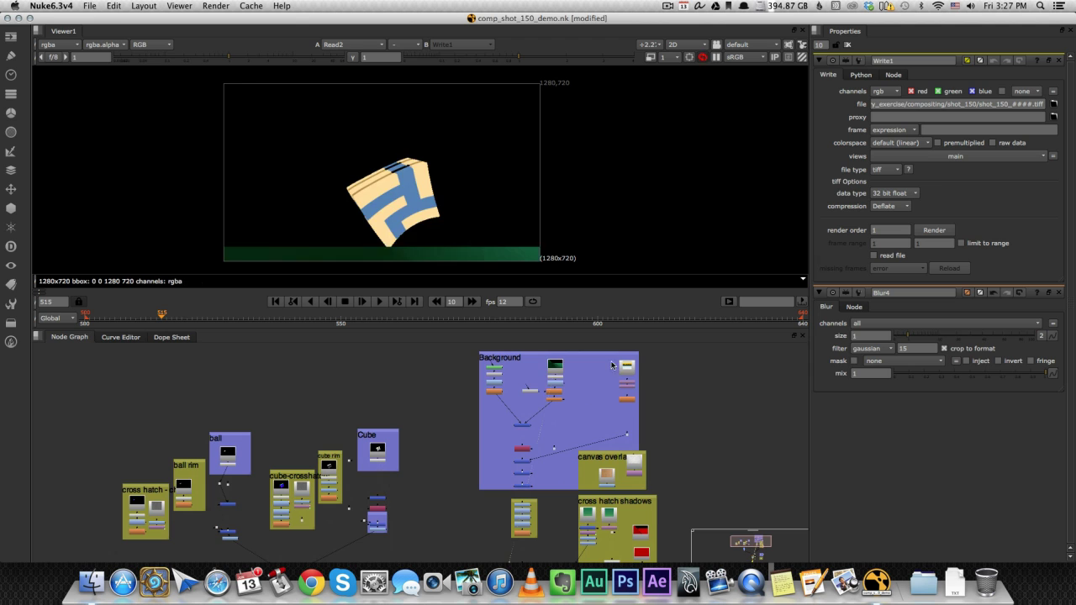
pyautogui.click(560, 365)
pyautogui.press('1')
pyautogui.press('1')
pyautogui.click(576, 417)
pyautogui.click(526, 427)
pyautogui.press('1')
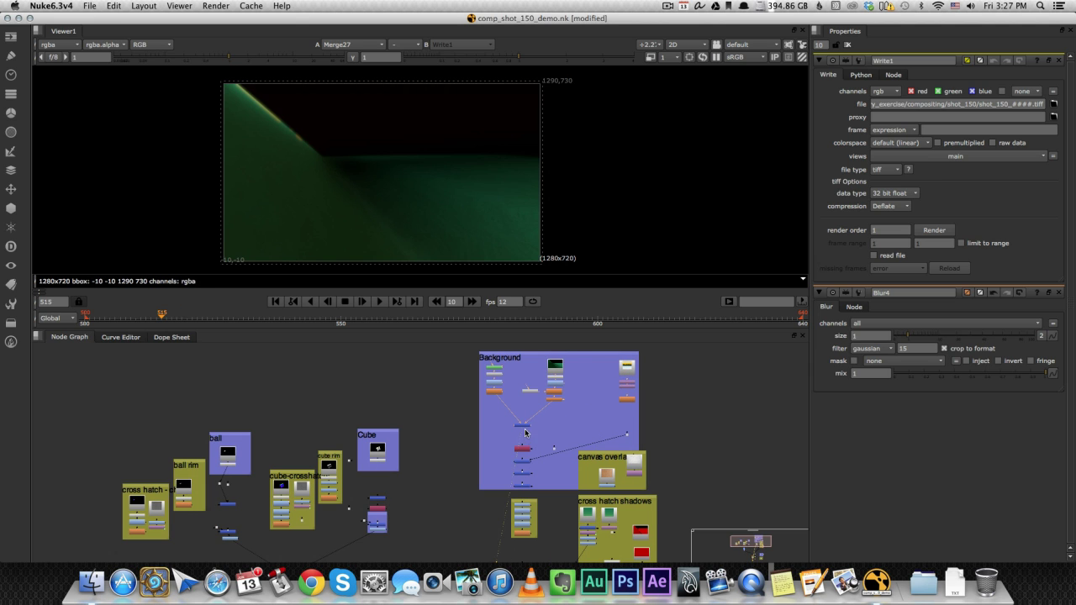
# - Display the Background group's Merge24 output and compare it with the final Write1 output
pyautogui.click(522, 451)
pyautogui.press('1')
pyautogui.click(577, 433)
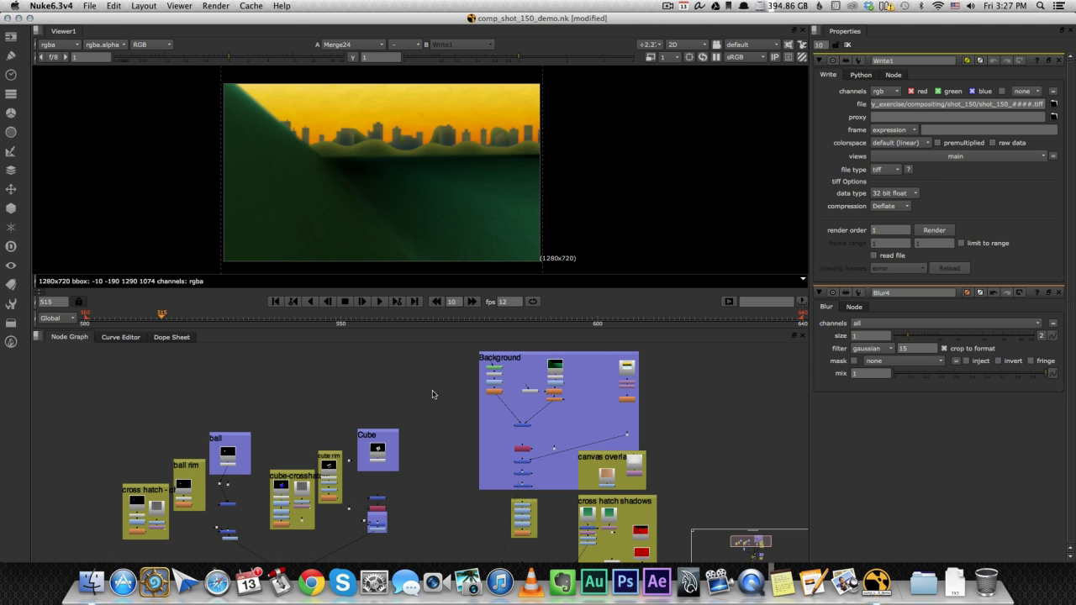
pyautogui.press('2')
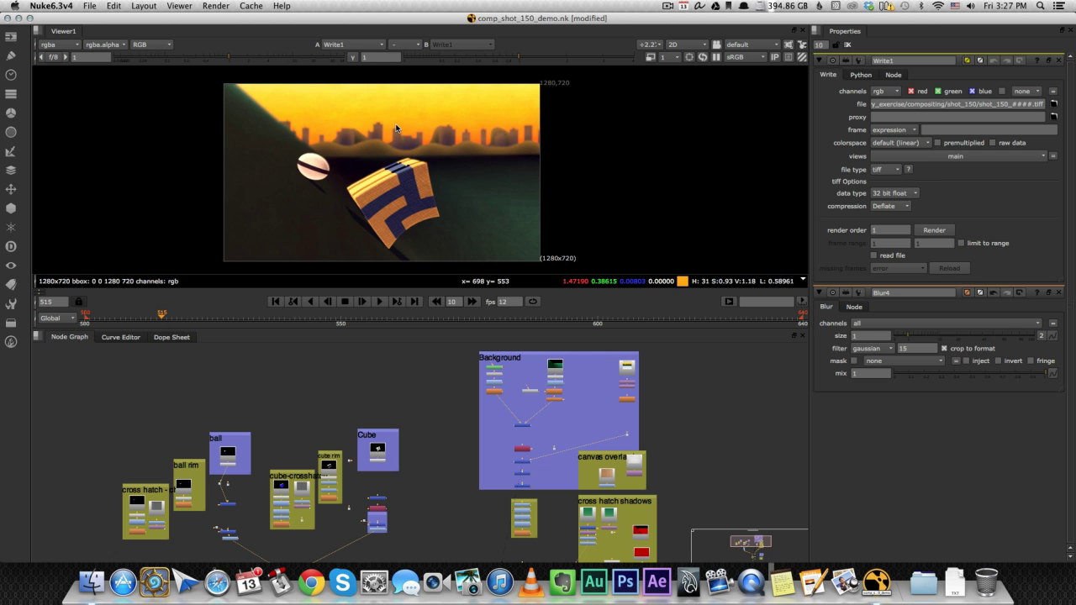